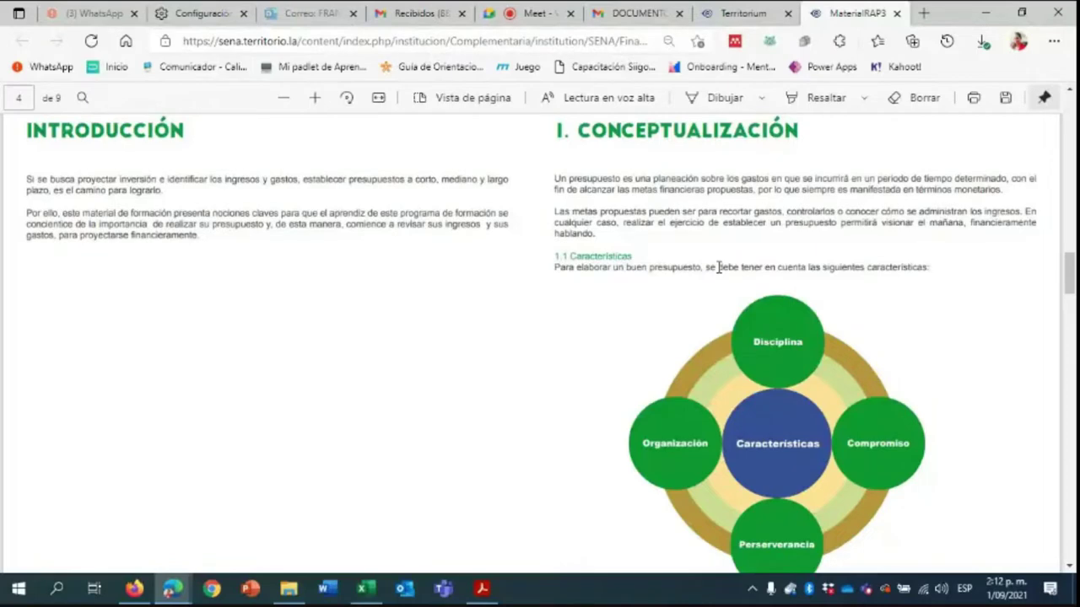
Admit the person waiting to join the Google Meet call and return to the MaterialRAP3 PDF
left_click(534, 21)
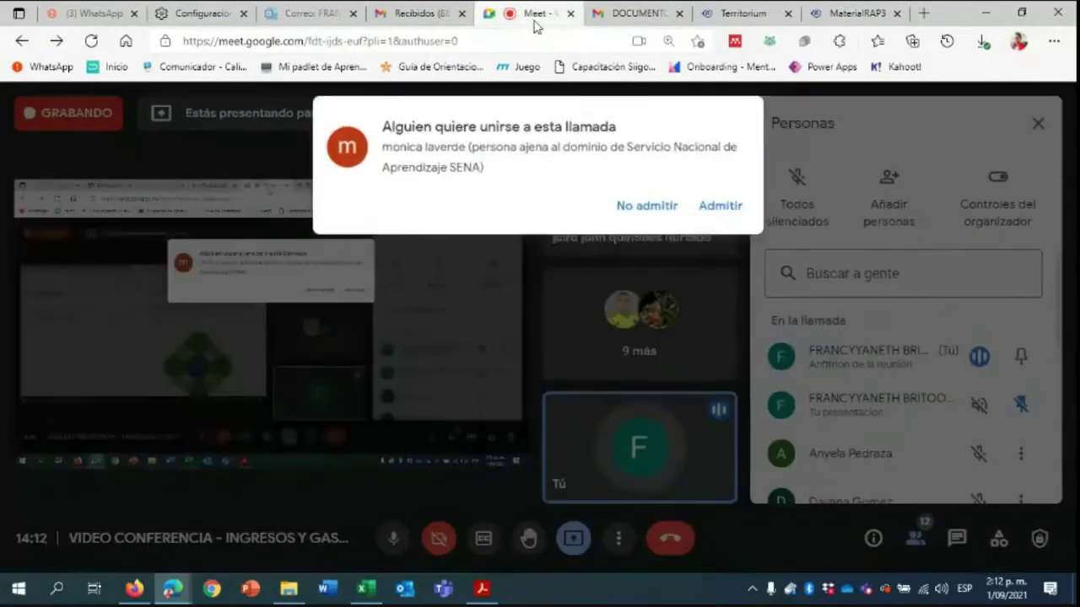
left_click(701, 208)
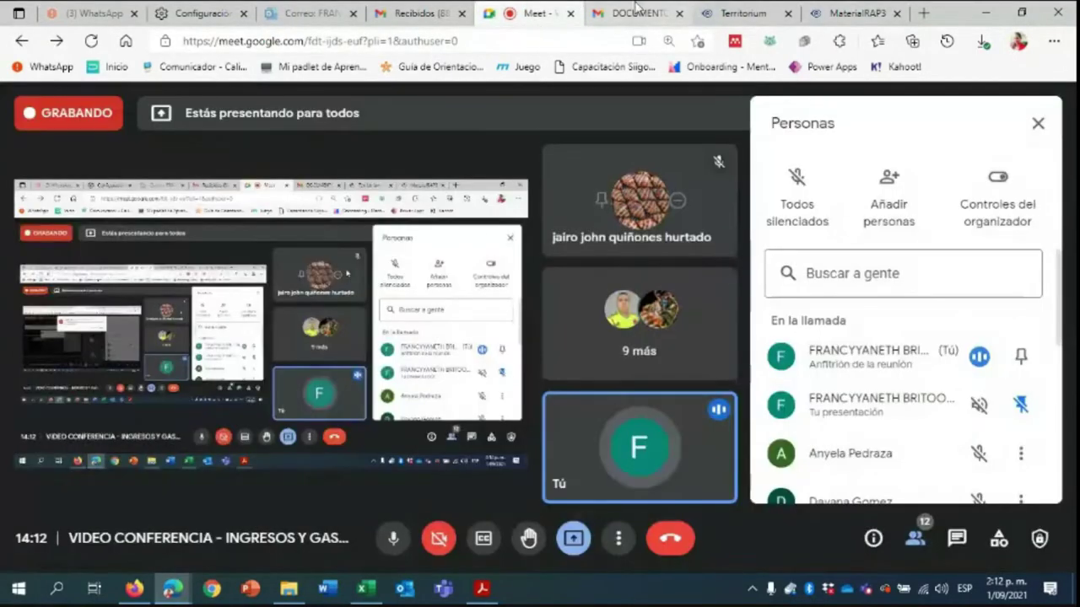
left_click(849, 19)
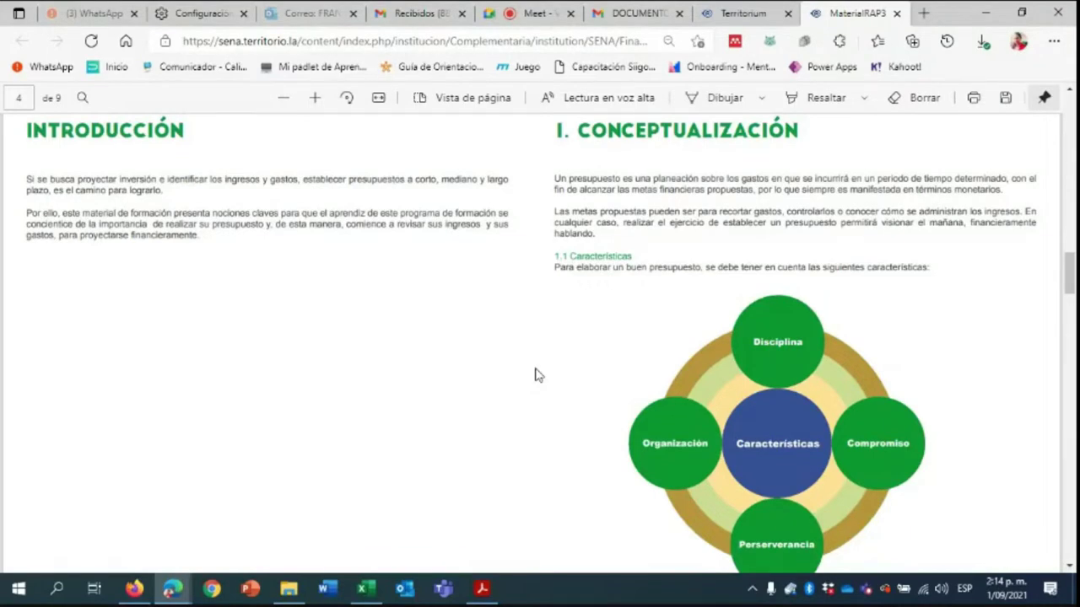
Review the budget characteristics diagram, their descriptions and the 2.1 Recomendaciones de interés section in the training material
scroll(726, 334, "down", 3)
scroll(725, 334, "up", 2)
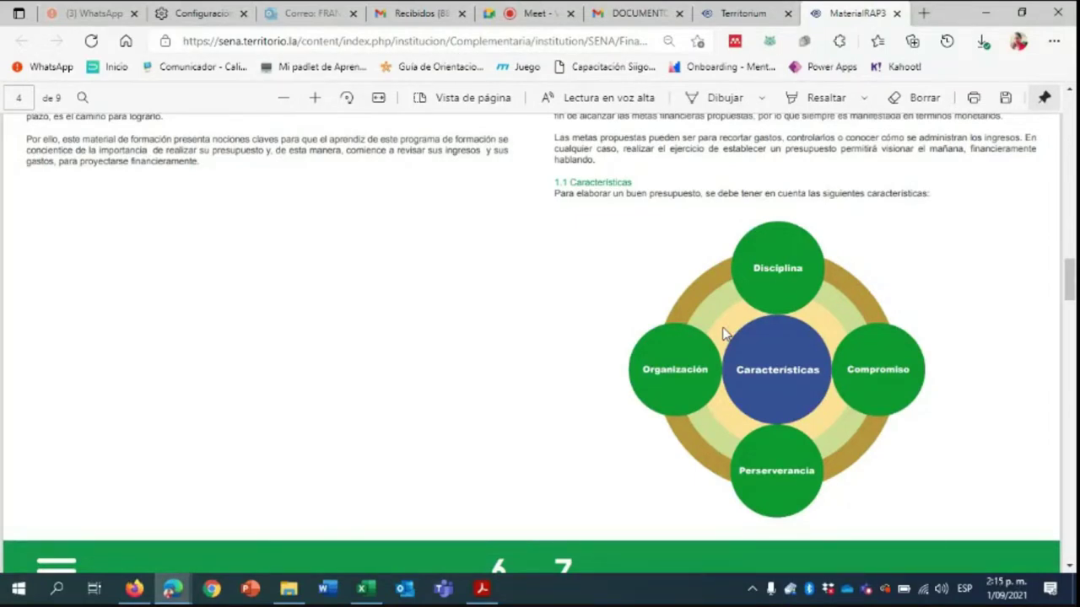
scroll(724, 333, "down", 2)
scroll(723, 333, "down", 4)
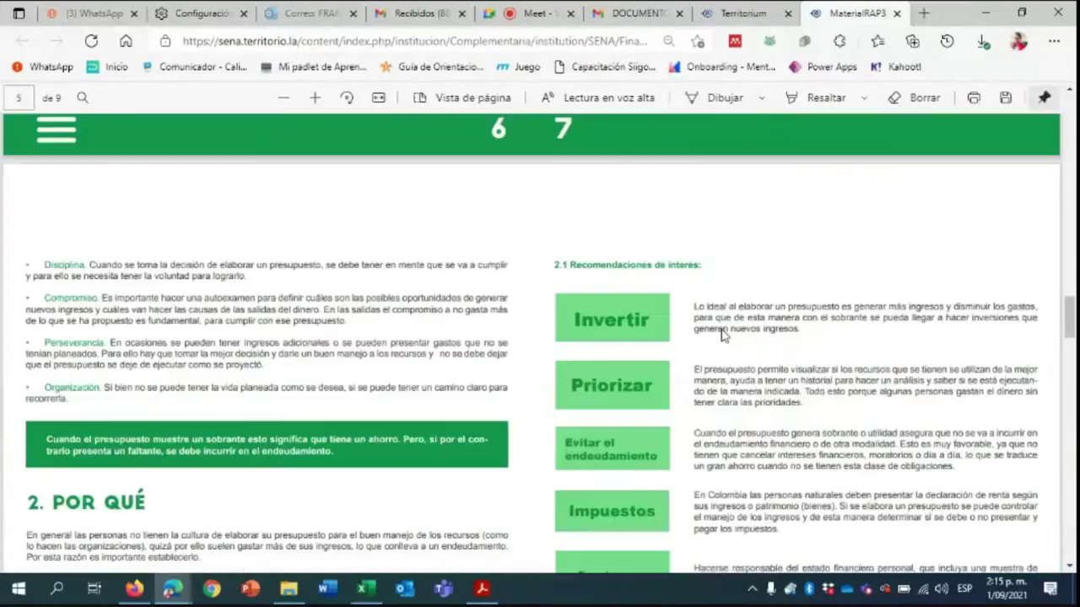
scroll(724, 333, "down", 1)
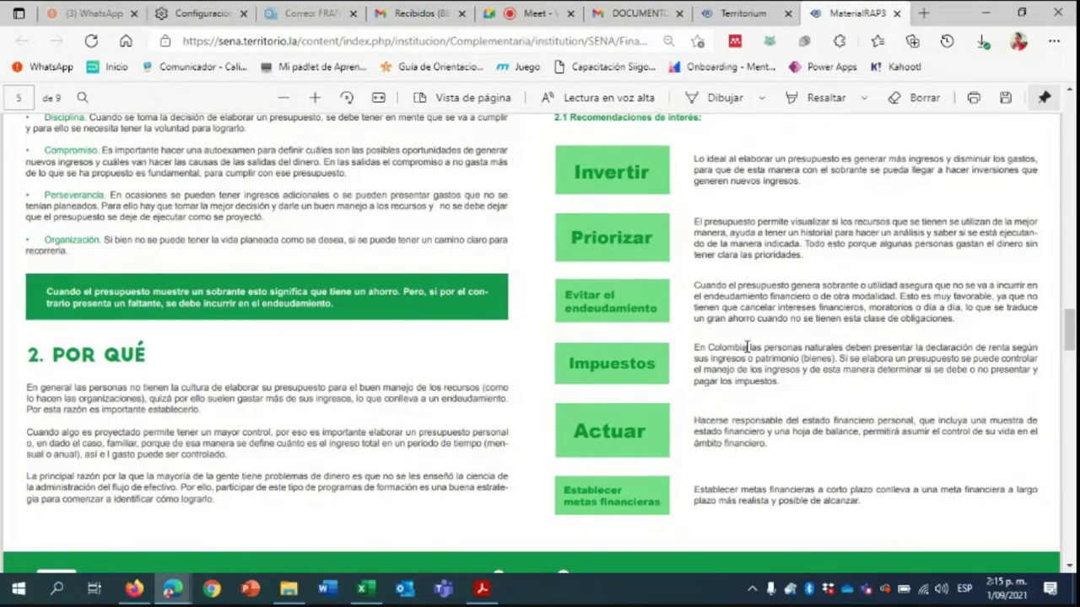
Admit another waiting participant to the Meet call and go back to the training material PDF
left_click(533, 15)
left_click(720, 209)
left_click(846, 16)
Read through the budget characteristics, recommendations, section 3 Ejecución and Reconociendo lo aprendido in the training material
scroll(373, 353, "up", 3)
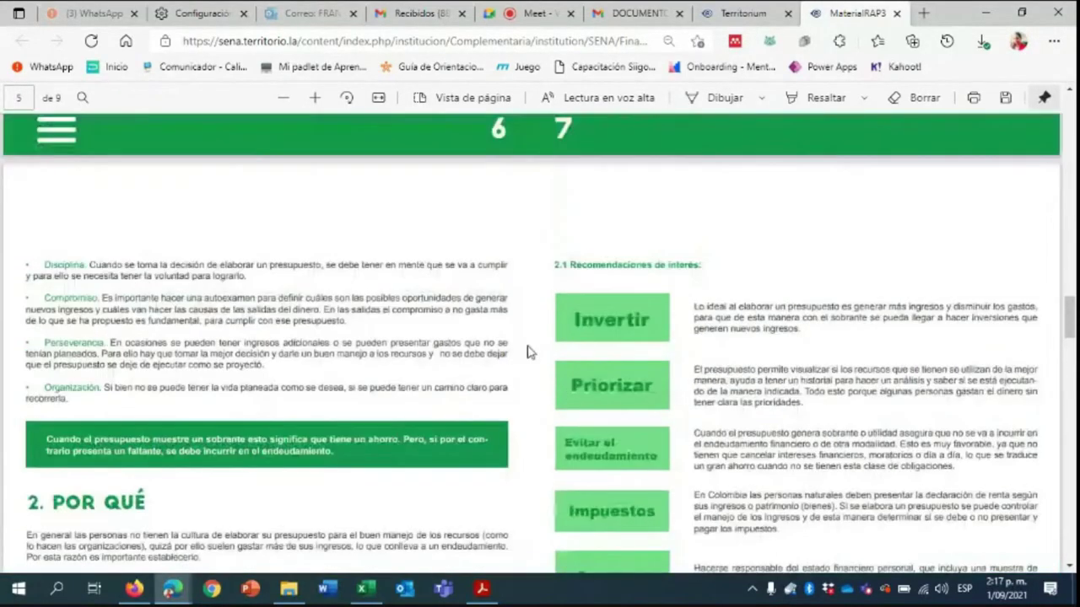
scroll(530, 352, "down", 3)
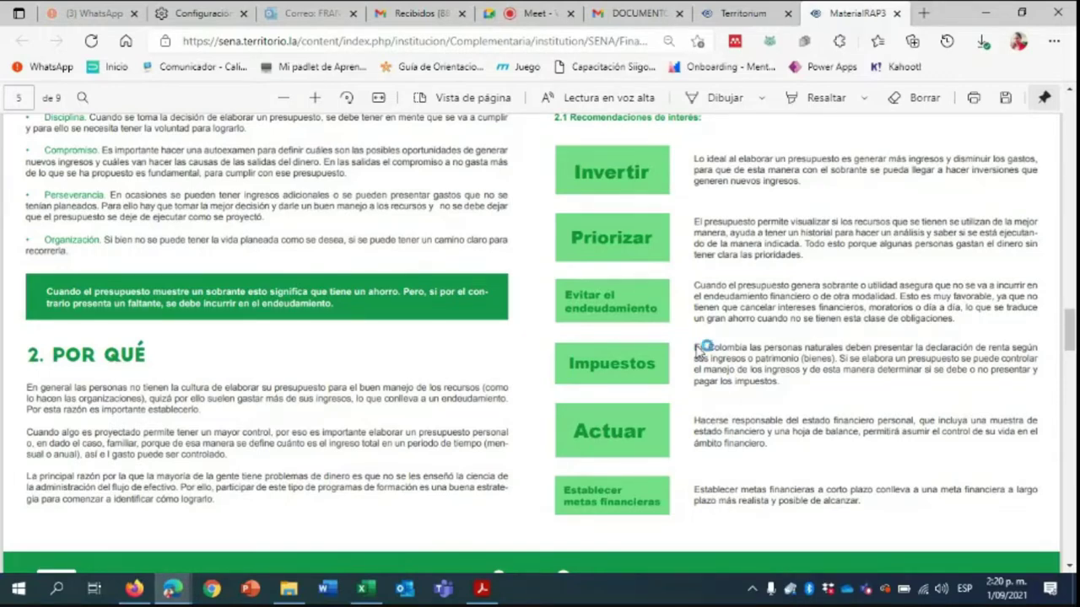
scroll(548, 303, "down", 1)
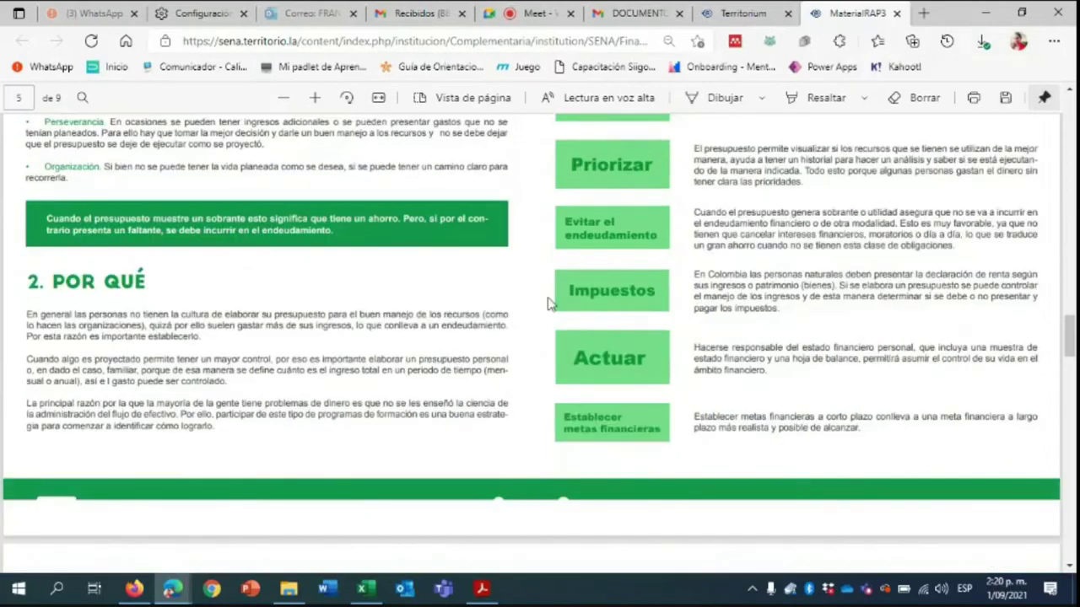
scroll(548, 304, "down", 5)
scroll(547, 299, "down", 1)
scroll(548, 299, "up", 1)
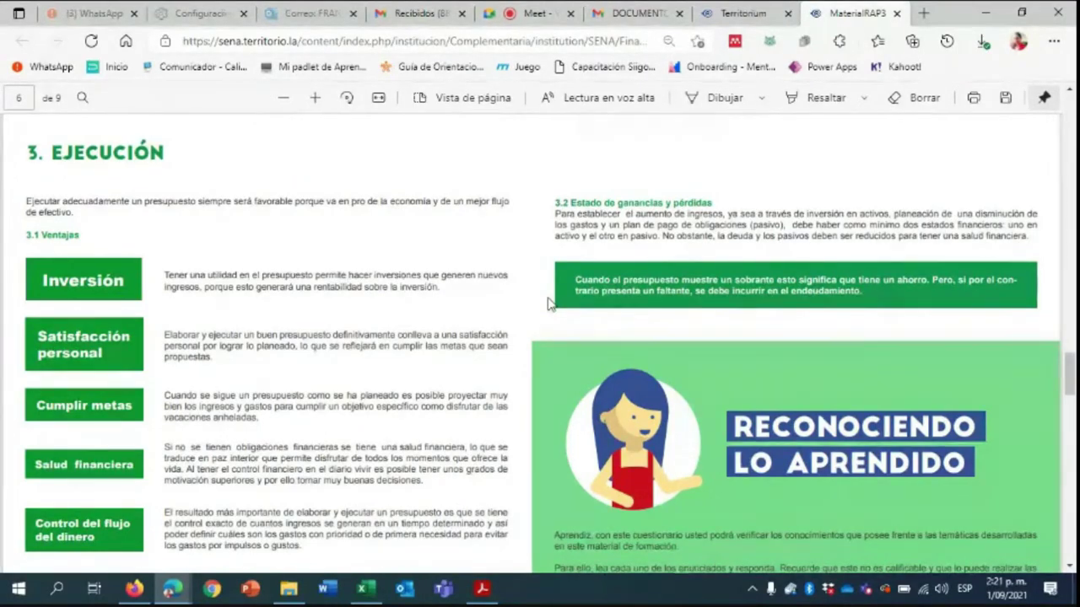
scroll(552, 300, "down", 3)
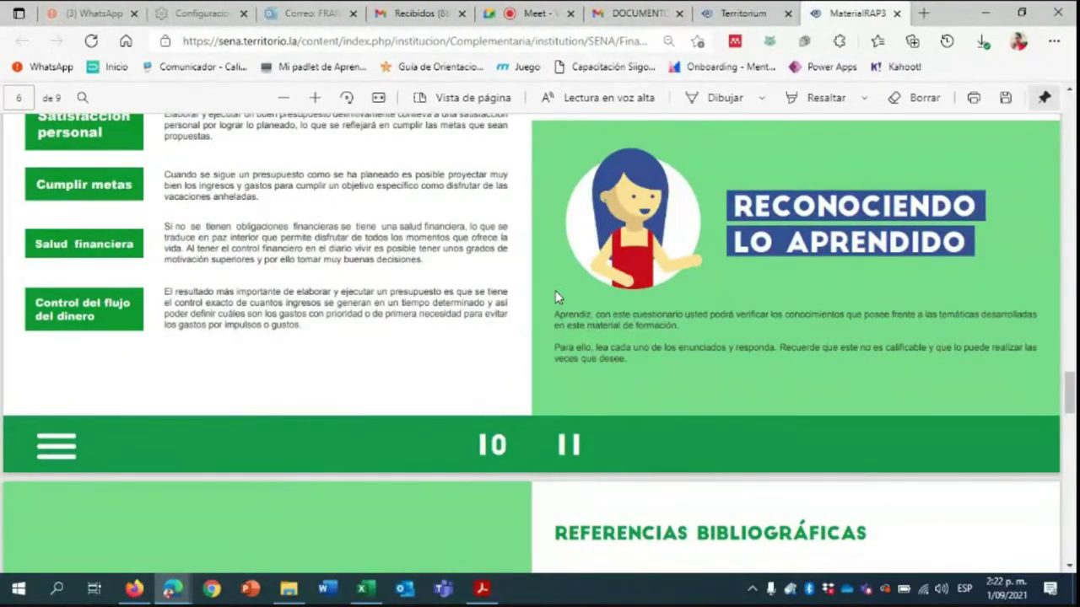
Switch to the Meet call and lower the participant's raised hand in the people list
left_click(532, 12)
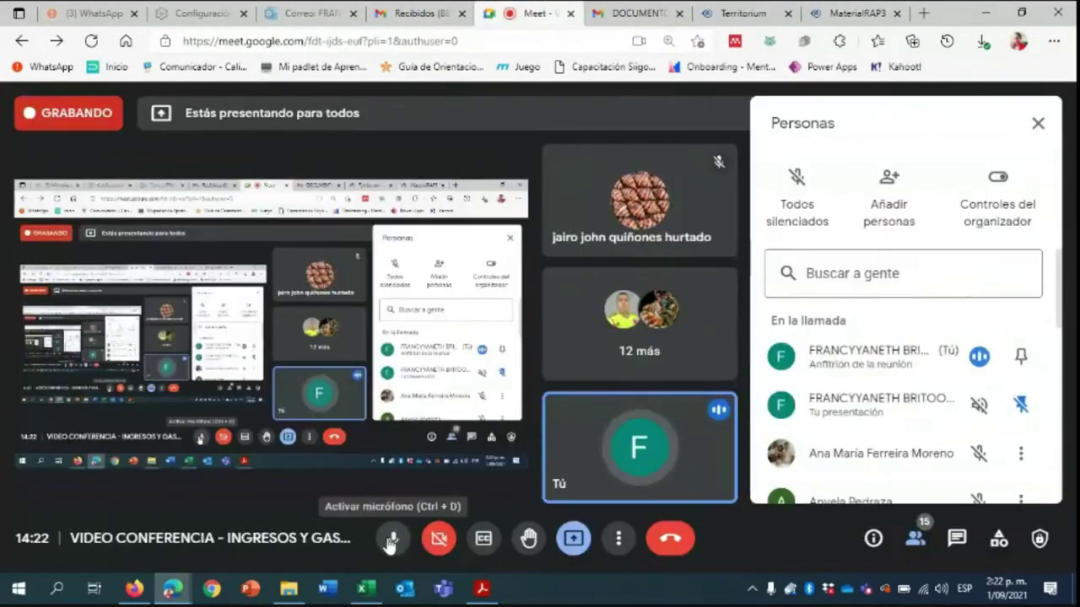
left_click(393, 540)
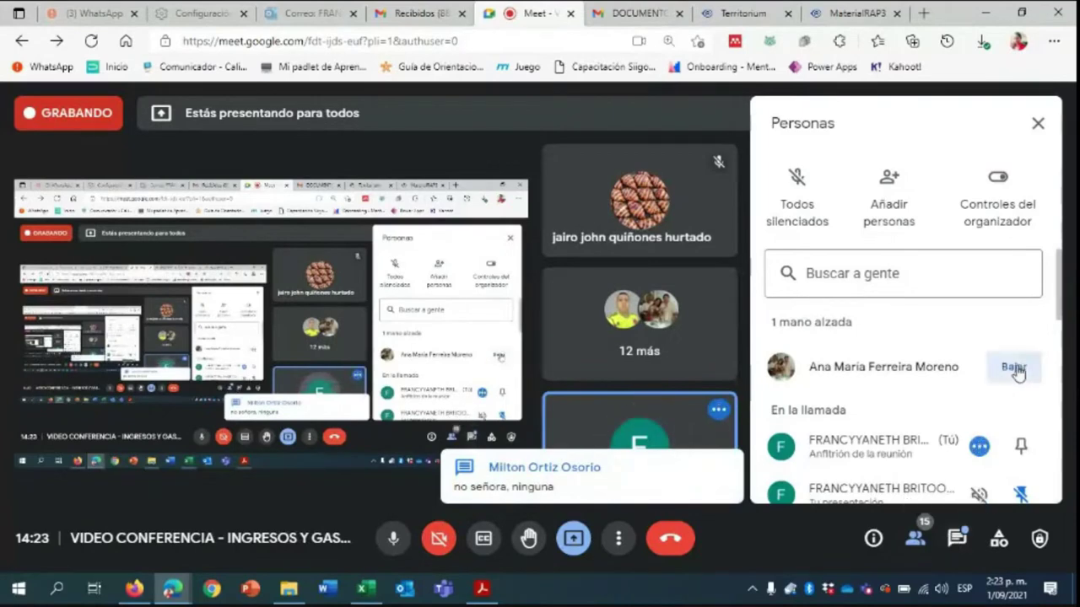
left_click(1019, 367)
Mute the microphone while the participant speaks, turn it back on and show the call's chat messages
left_click(388, 540)
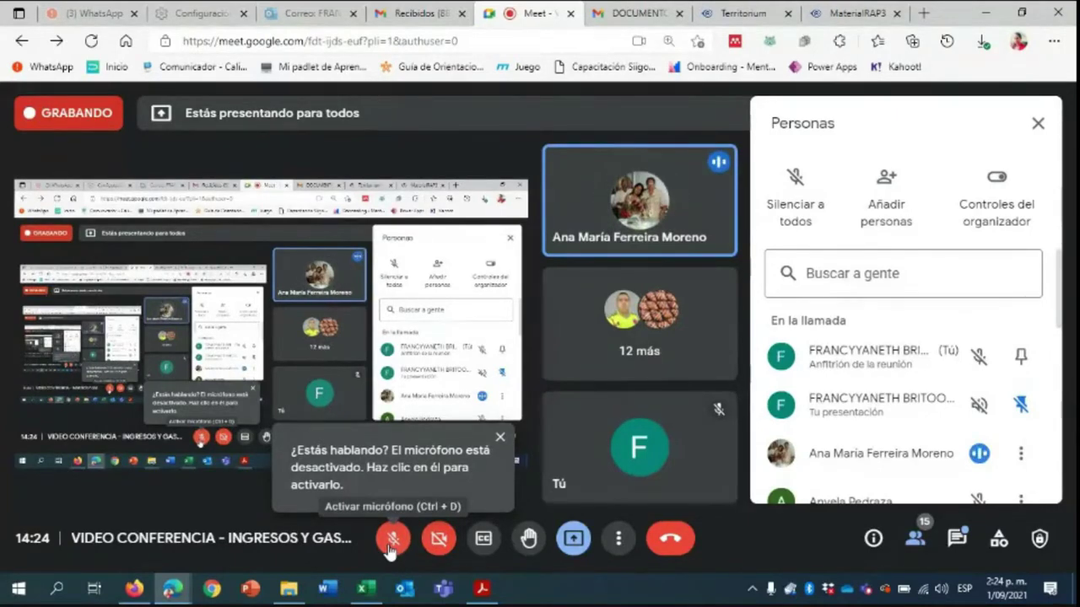
left_click(392, 540)
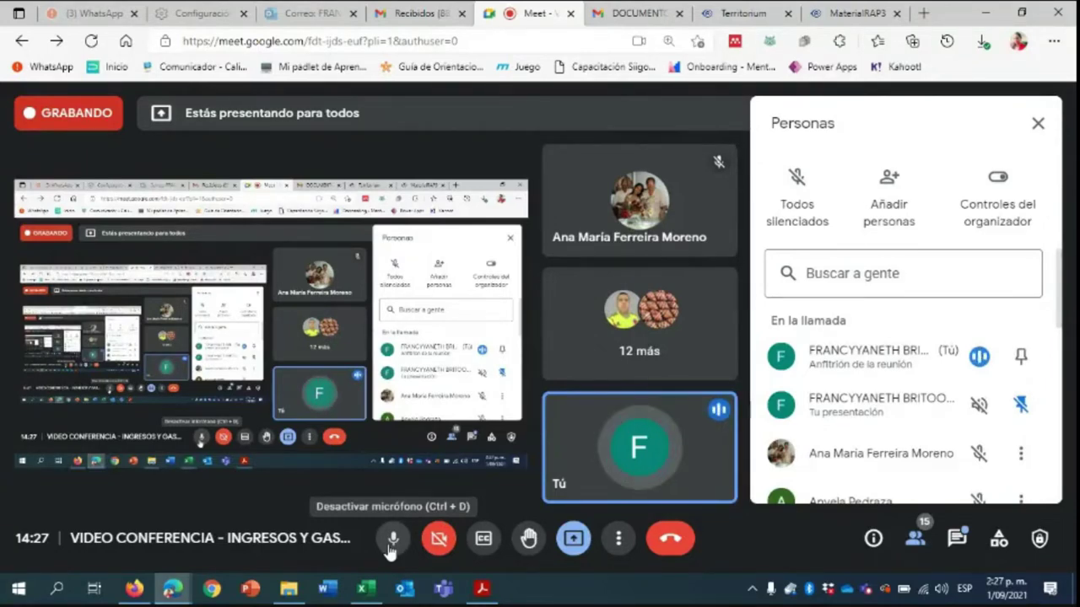
left_click(956, 540)
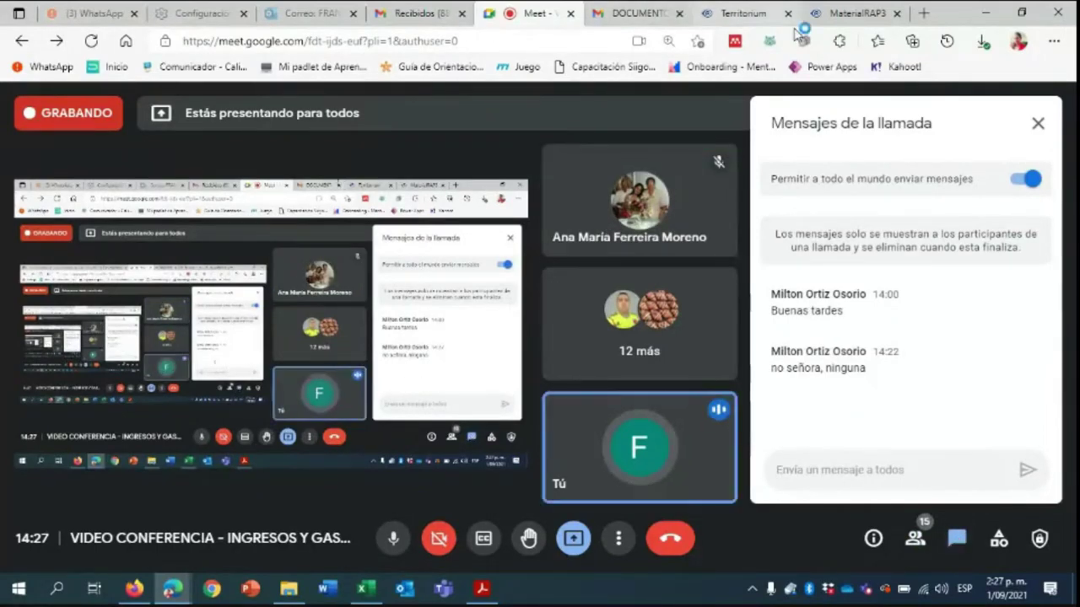
Close the MaterialRAP3 PDF and open the PDF of Guía de aprendizaje 3 from Actividad 3 in Territorium
left_click(864, 12)
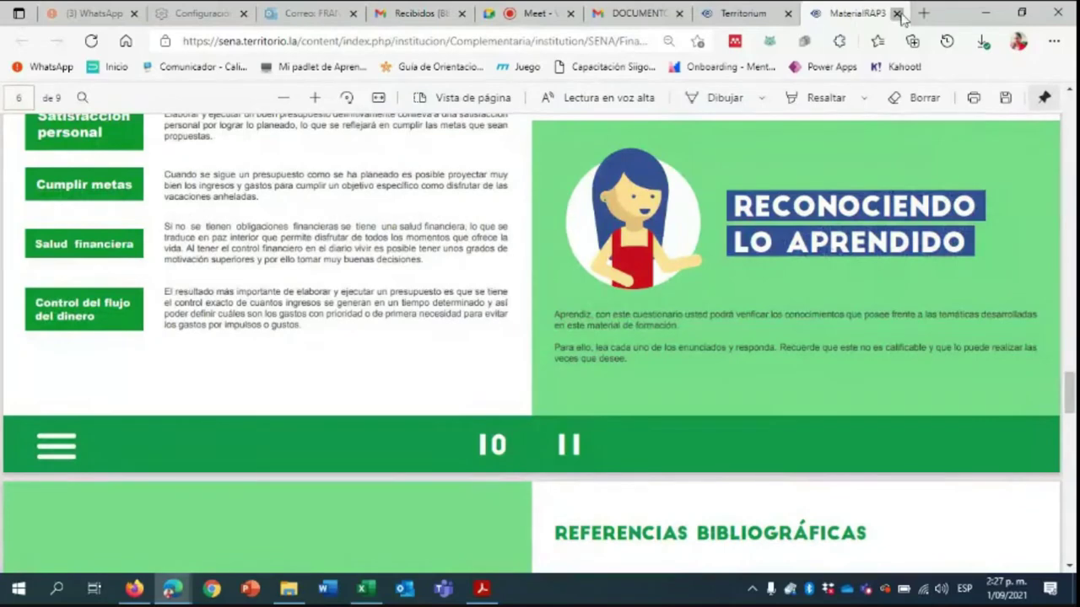
left_click(897, 13)
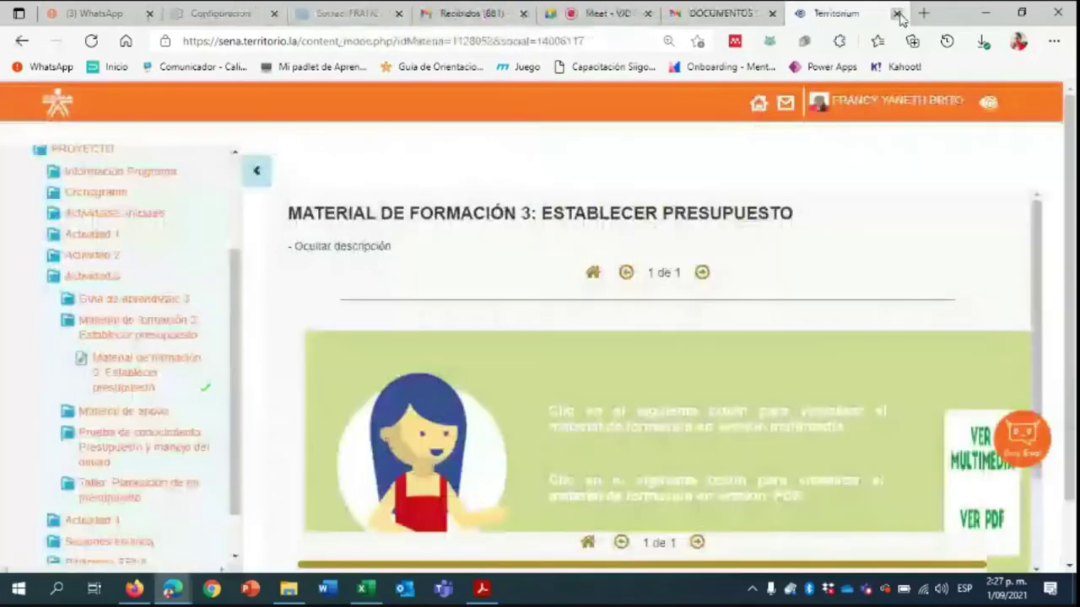
left_click(131, 301)
left_click(144, 321)
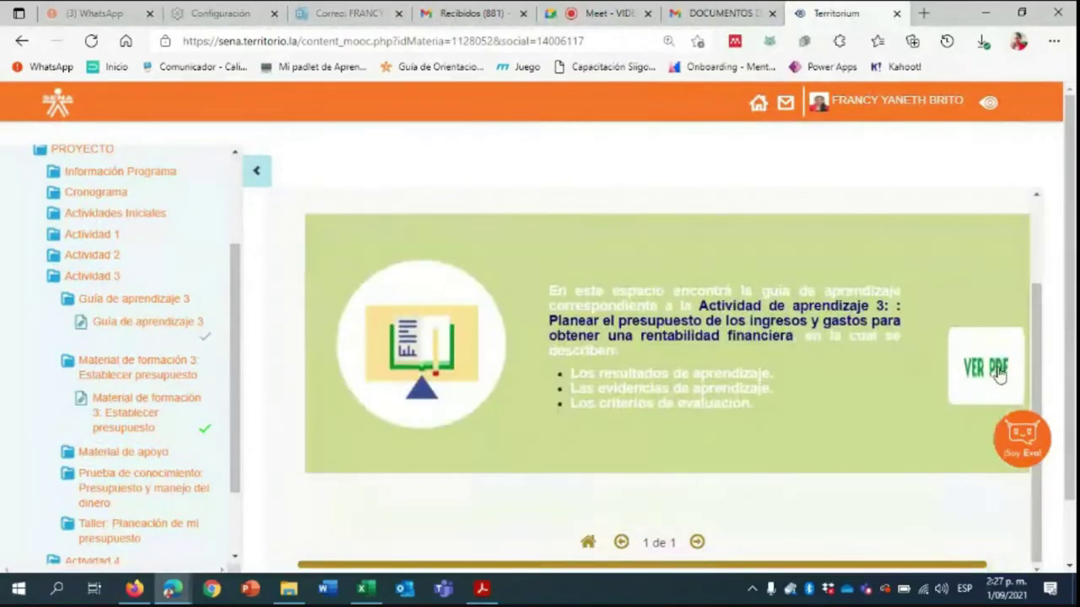
left_click(1000, 374)
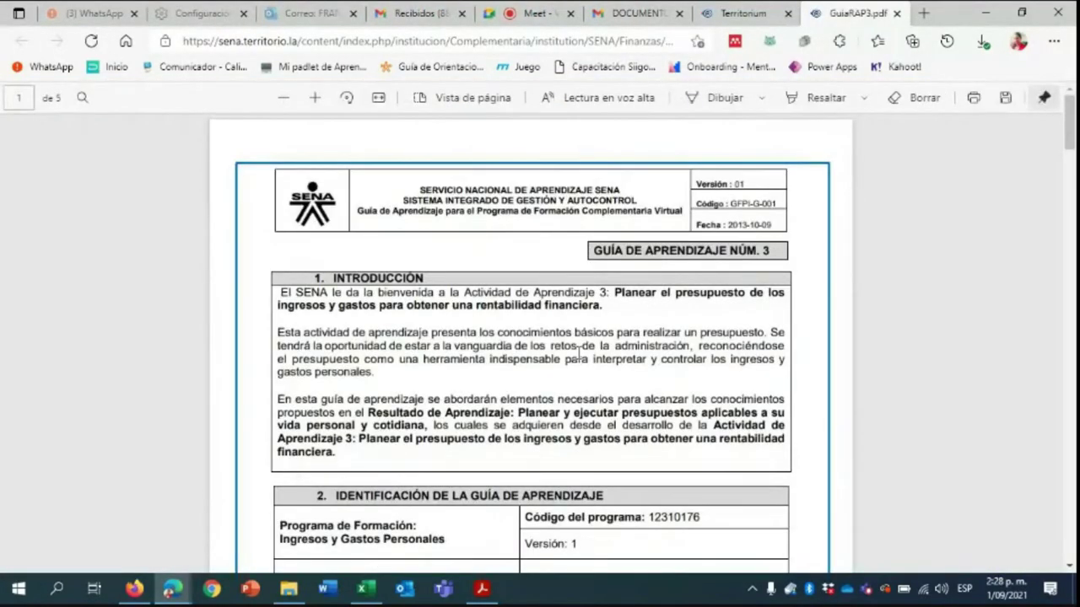
Examine the videoconference, knowledge test and workshop sections of the learning guide, selecting their headings to point them out
scroll(579, 354, "down", 1)
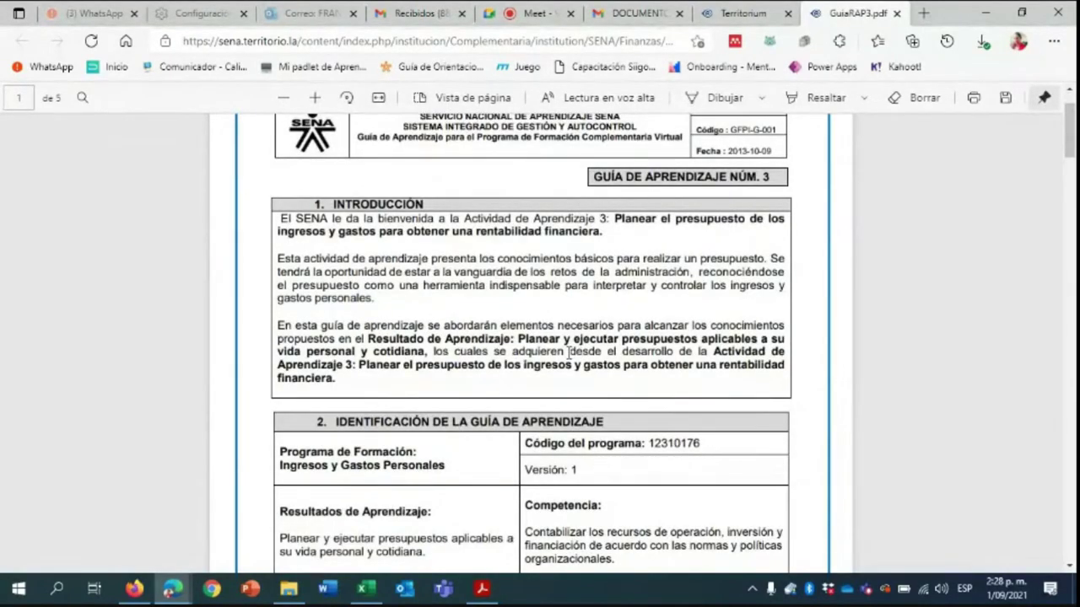
scroll(569, 353, "down", 12)
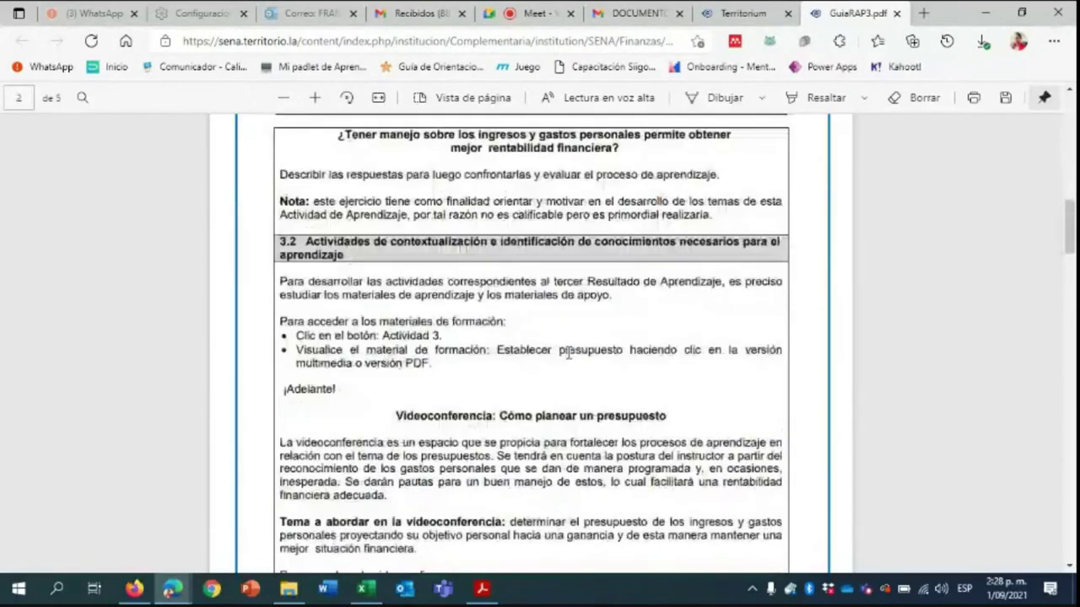
scroll(568, 355, "down", 1)
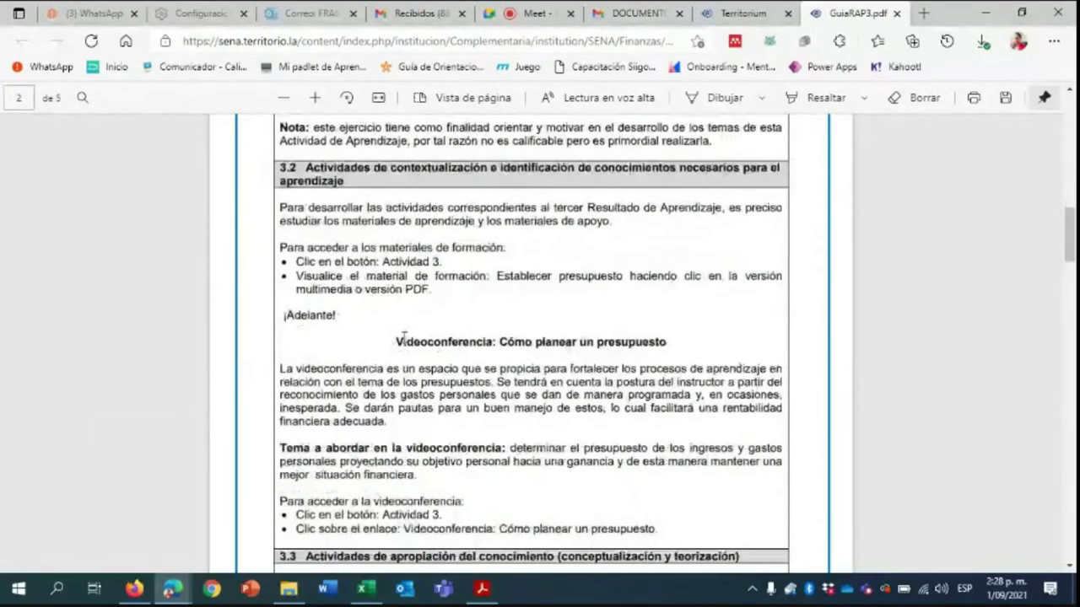
left_click_drag(395, 341, 666, 343)
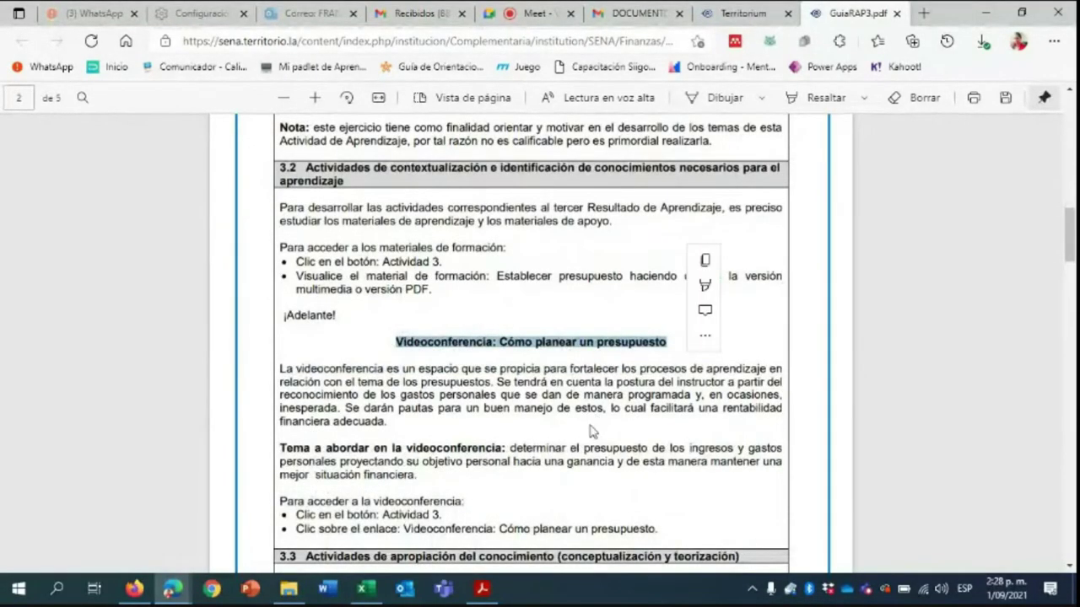
scroll(590, 431, "down", 5)
left_click_drag(368, 216, 690, 221)
scroll(568, 395, "down", 5)
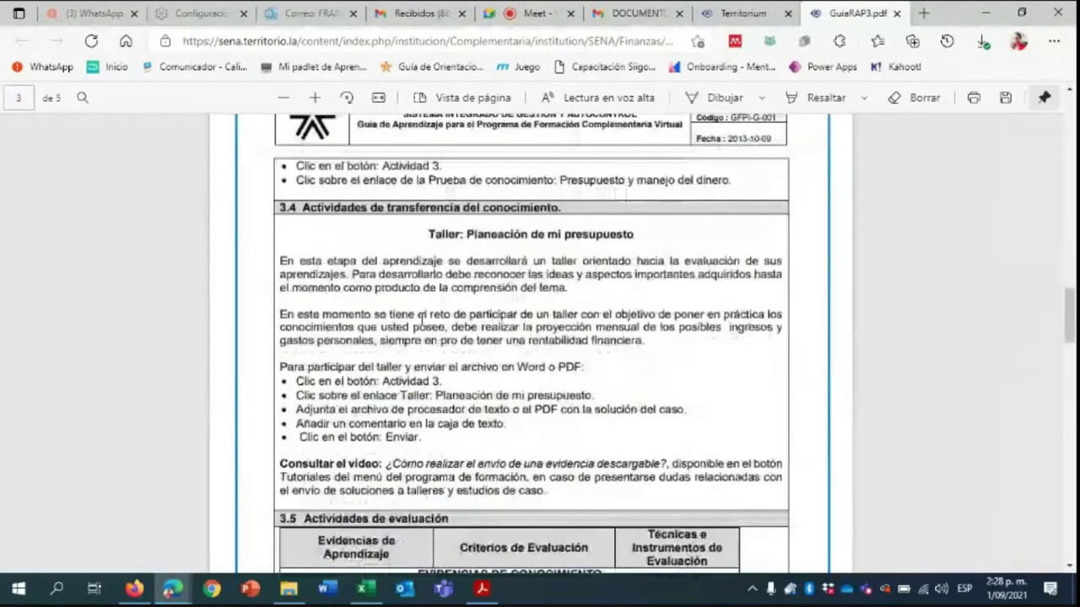
left_click_drag(427, 236, 643, 251)
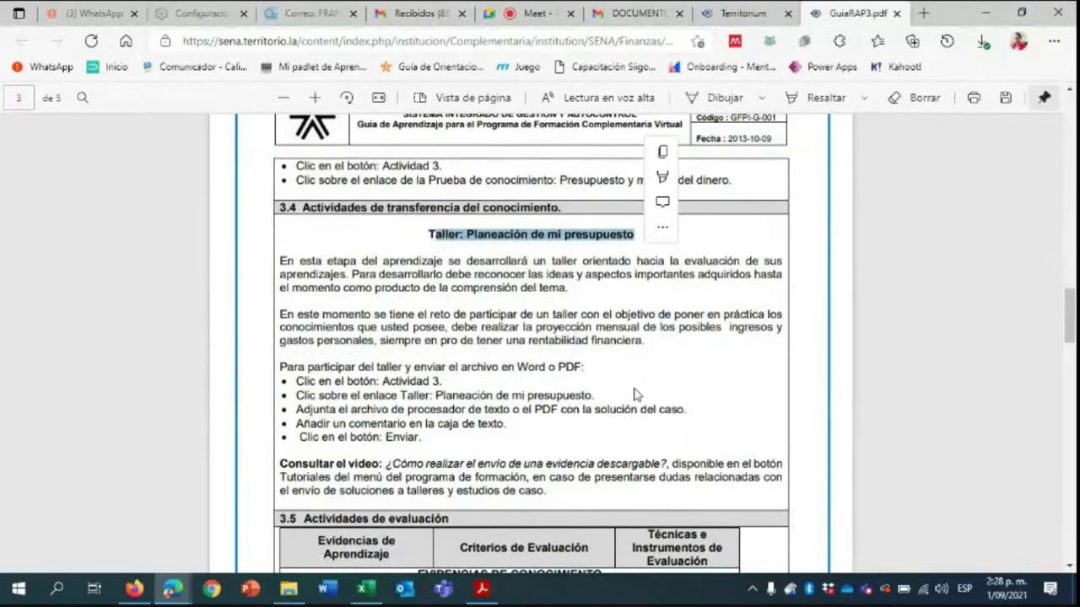
scroll(655, 320, "up", 8)
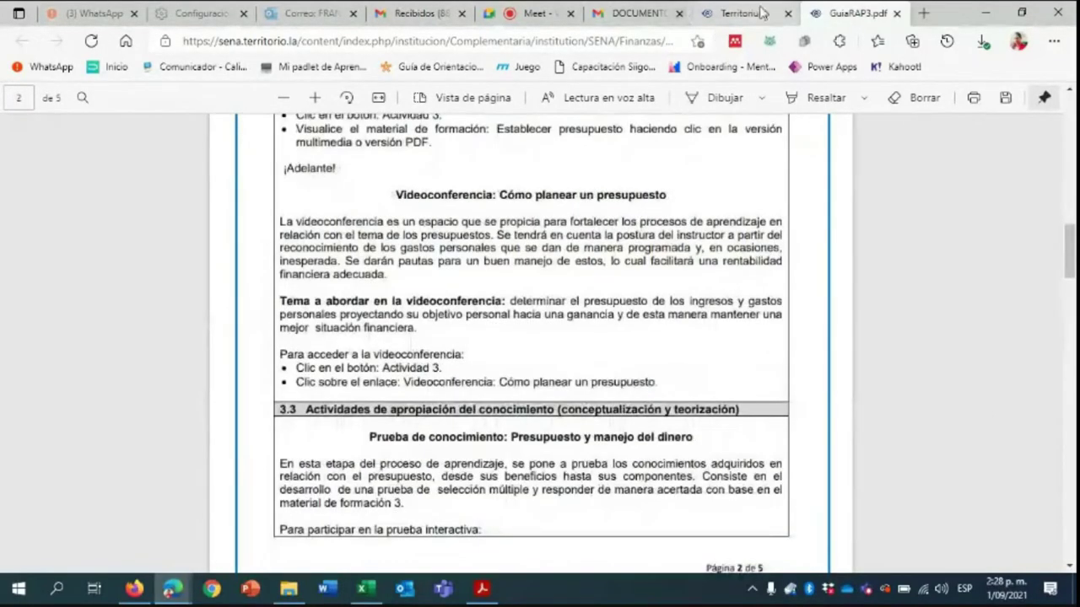
Close the guide PDF and open the evaluation Prueba de conocimiento: Presupuesto y manejo del dinero under Actividad 3
left_click(742, 13)
left_click(852, 13)
left_click(897, 13)
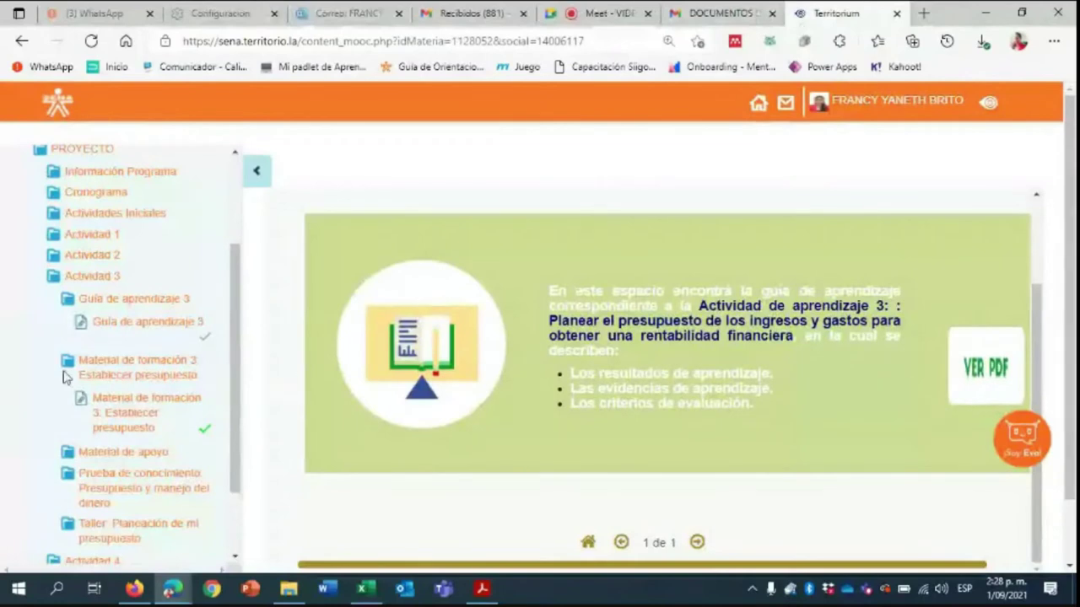
scroll(229, 422, "down", 1)
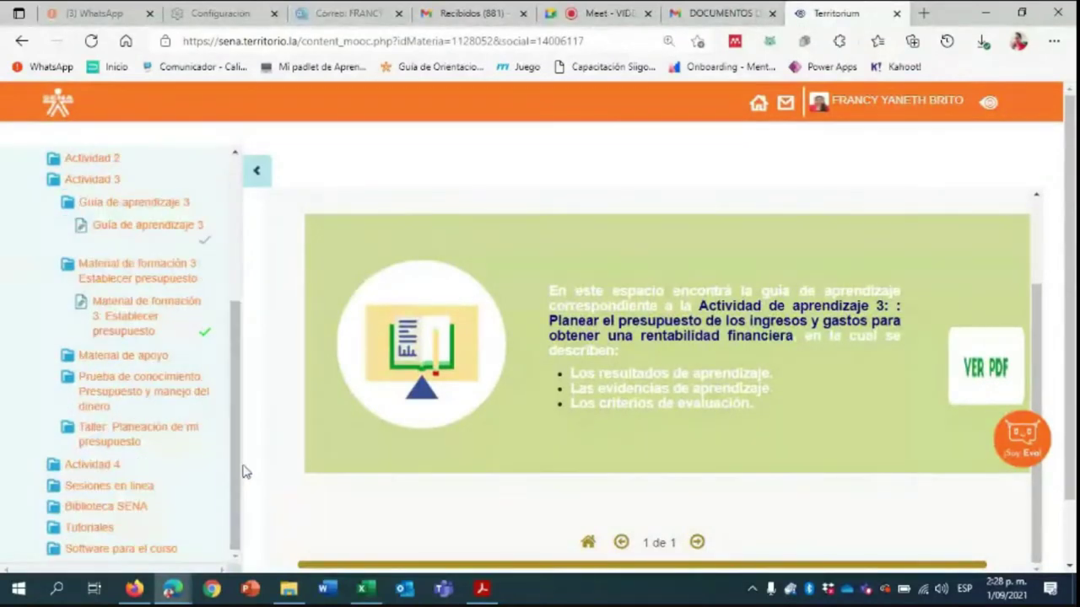
left_click(168, 385)
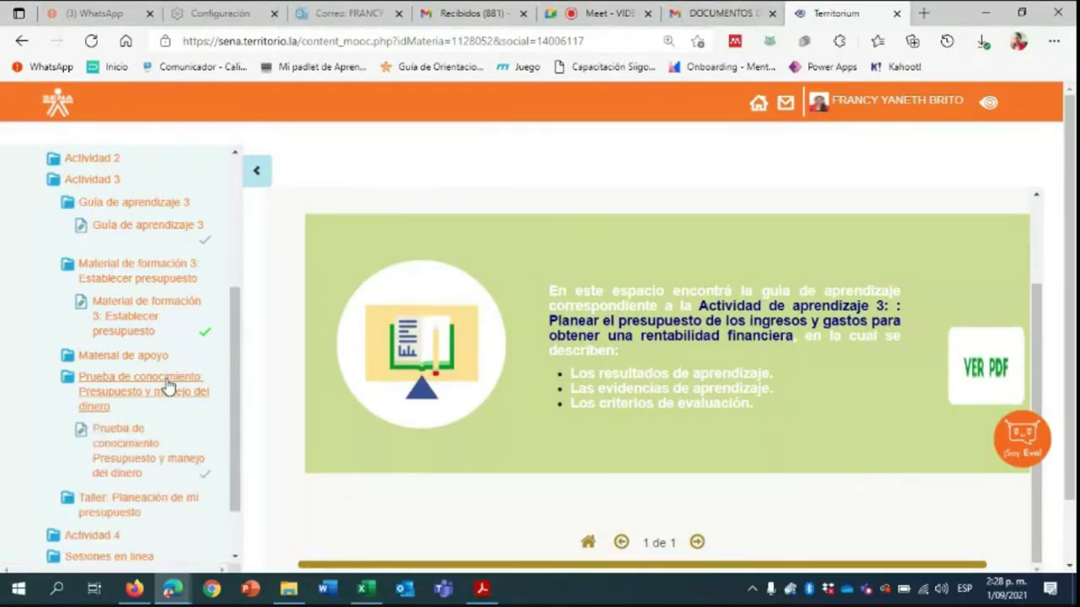
left_click(134, 466)
scroll(601, 390, "down", 3)
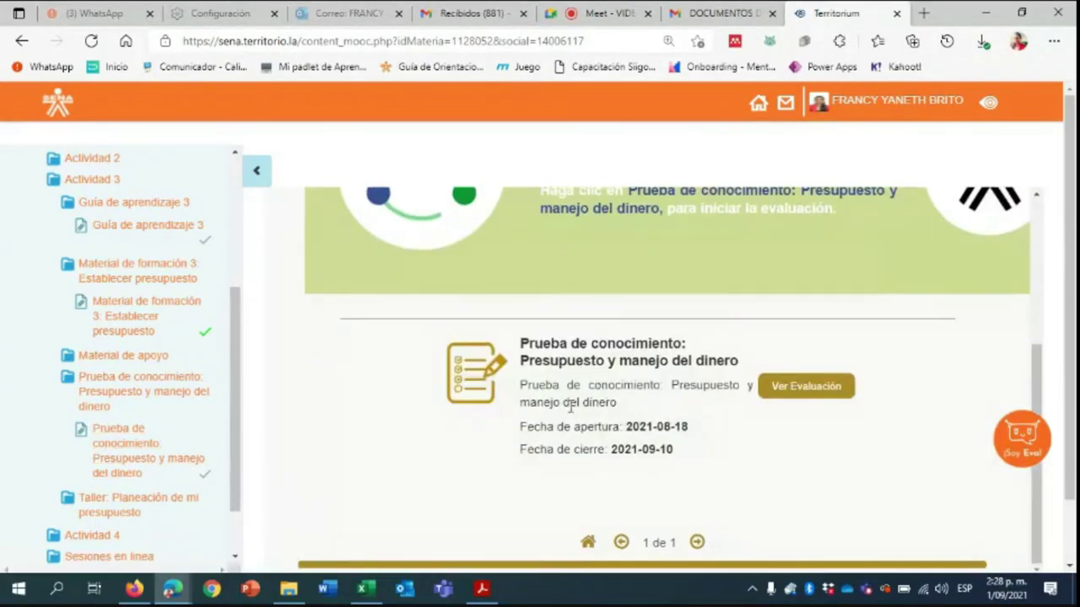
left_click(817, 391)
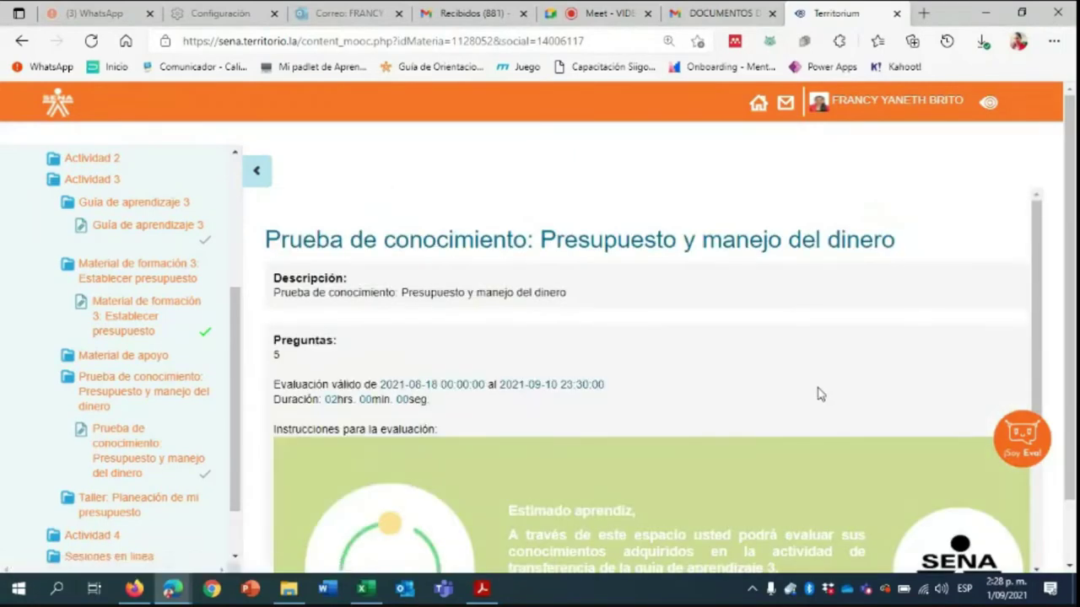
Review the knowledge test's description, instructions and start options without beginning the evaluation
scroll(818, 391, "down", 1)
scroll(818, 393, "down", 2)
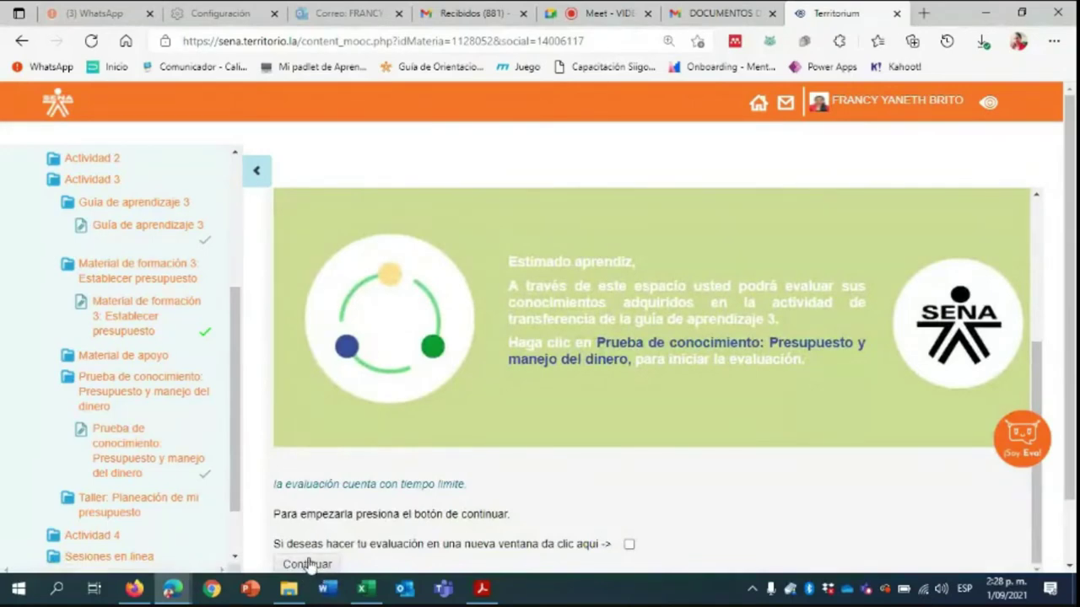
scroll(409, 482, "up", 2)
scroll(337, 472, "down", 3)
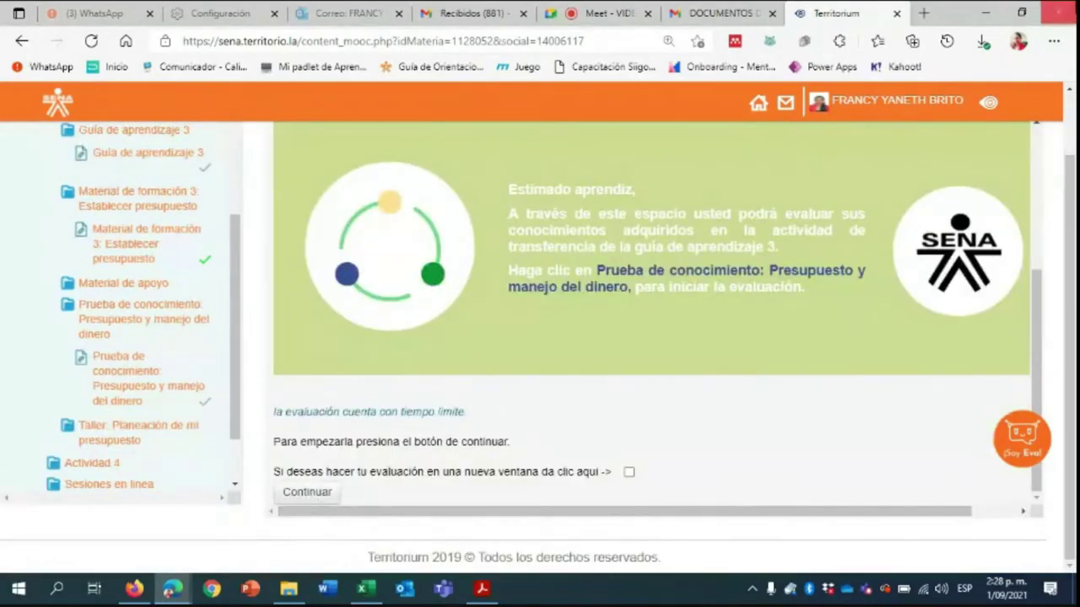
Open Territorium in a new browser tab, dismiss the SENA Digital announcement and open the Ingresos y gastos personales course, ficha 2397928
left_click(922, 15)
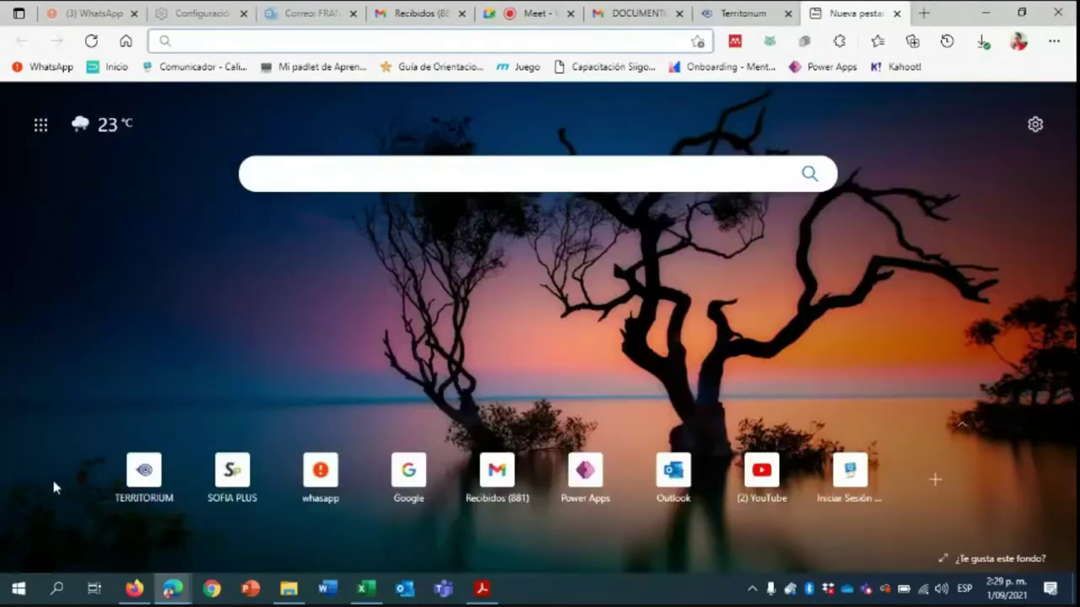
left_click(147, 473)
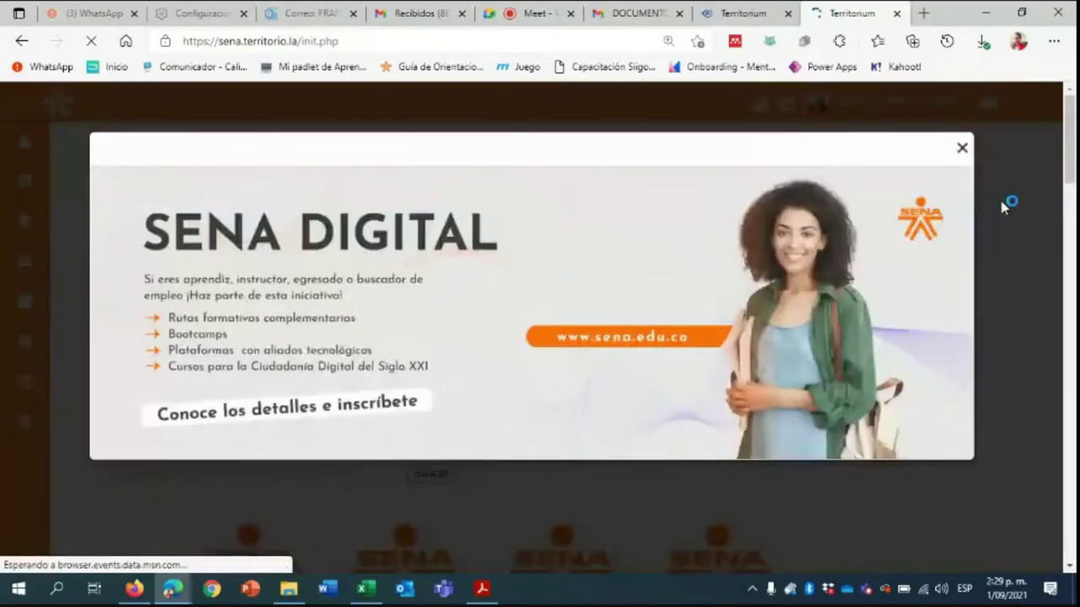
left_click(1007, 205)
scroll(895, 407, "down", 10)
scroll(849, 404, "down", 3)
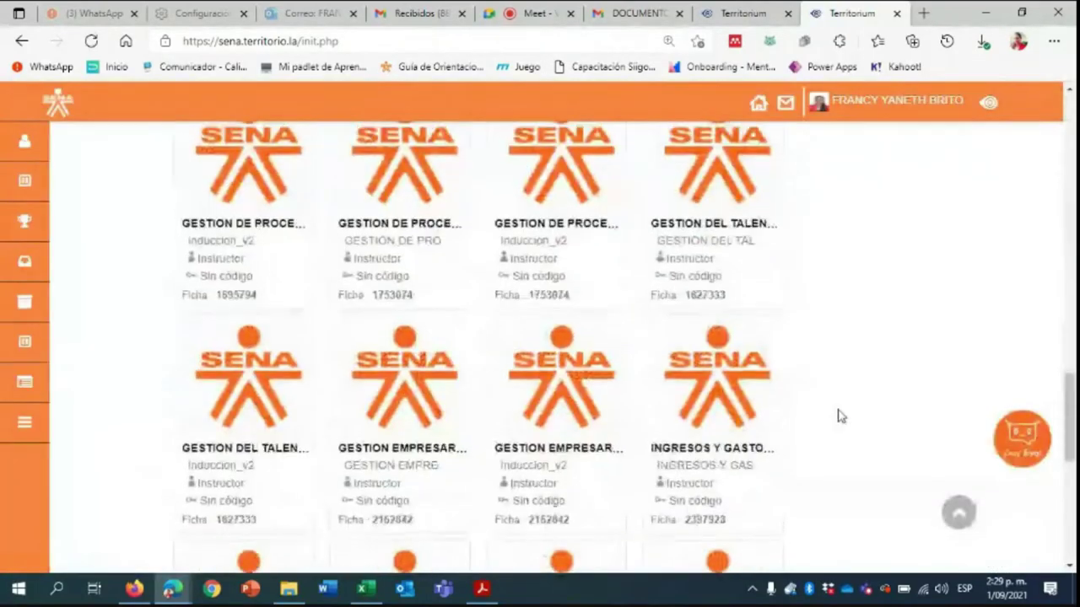
left_click(687, 453)
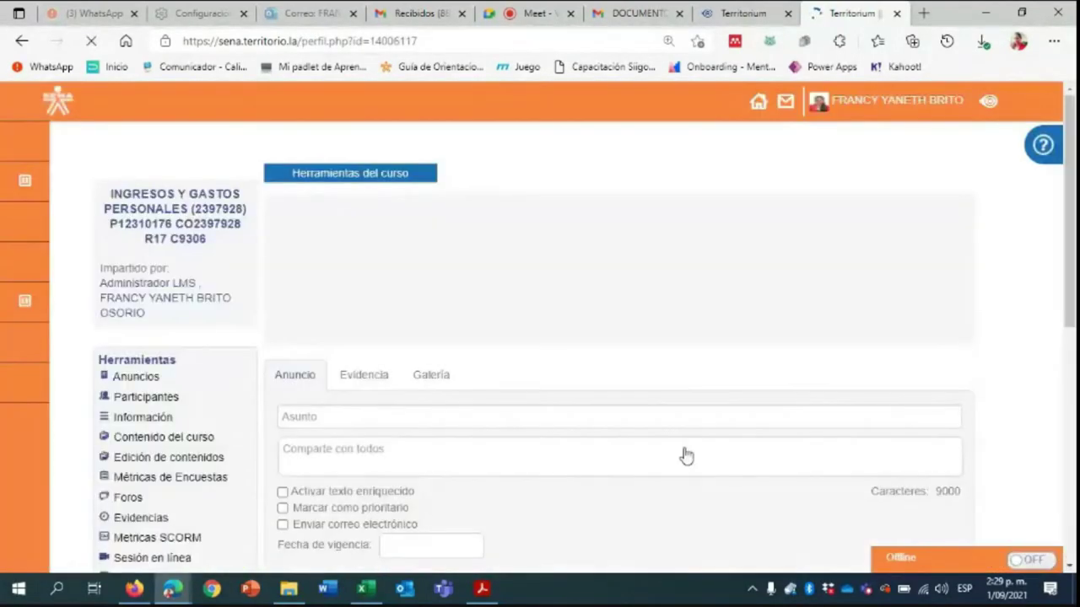
Open the course's Evaluaciones list and review the Prueba de conocimiento: Presupuesto y manejo del dinero entry alongside its page in the course content
scroll(199, 288, "down", 3)
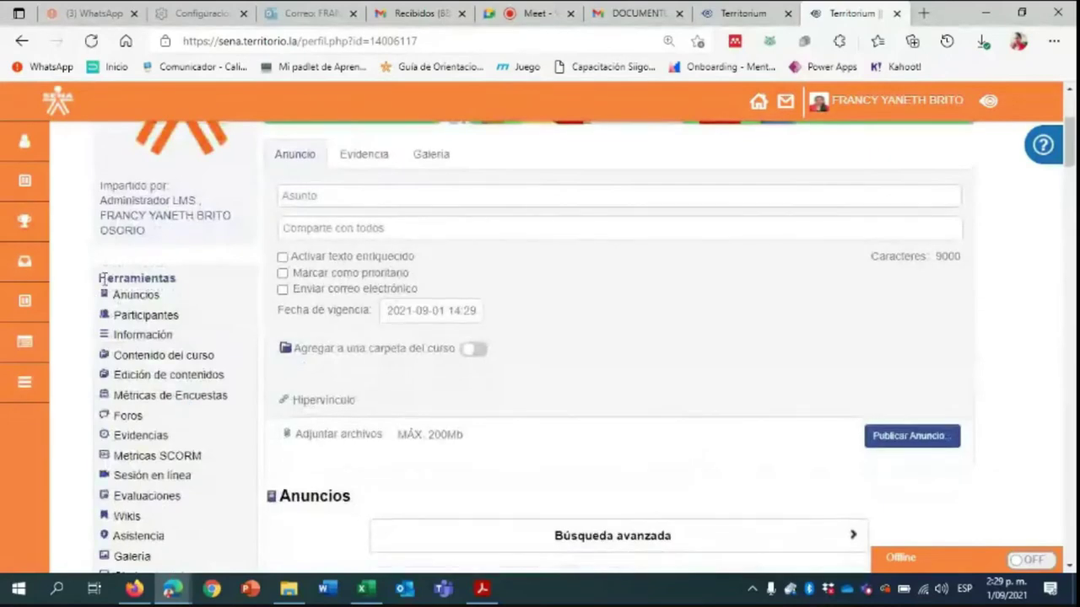
left_click(158, 503)
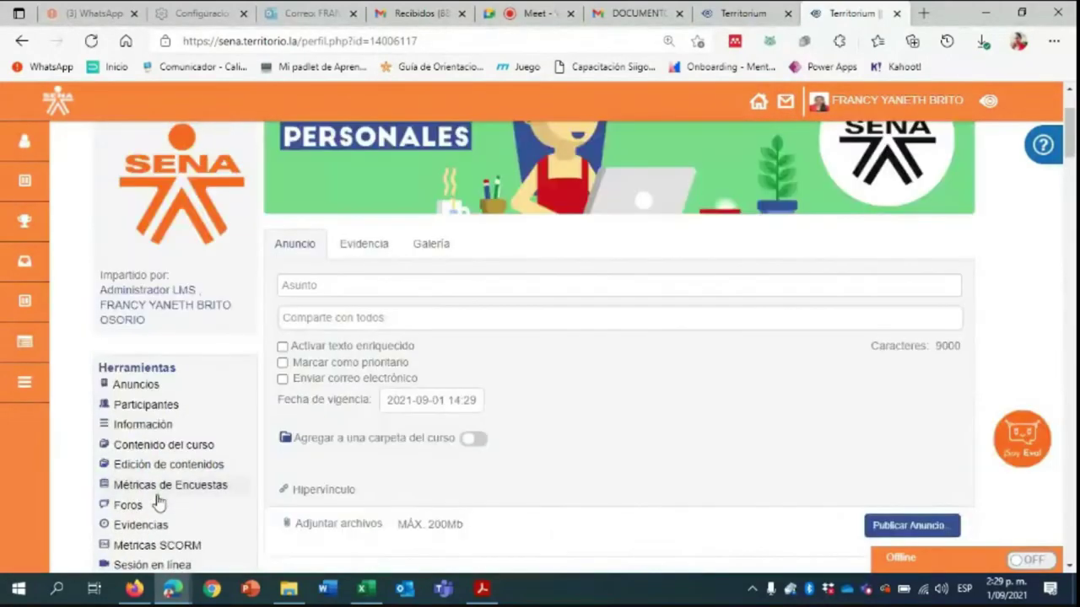
scroll(532, 391, "down", 3)
scroll(531, 390, "up", 3)
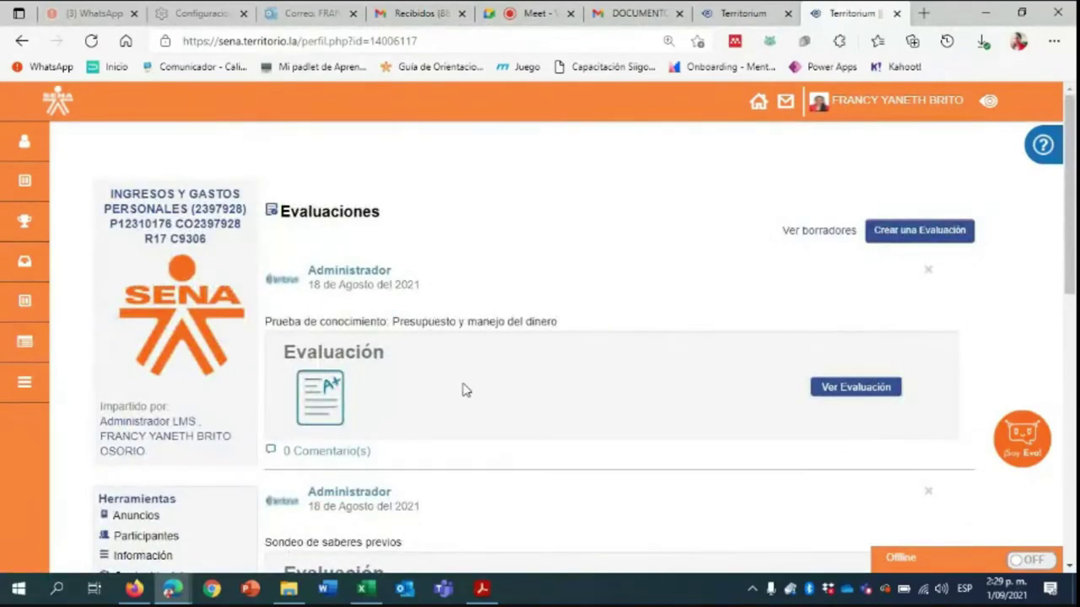
left_click(736, 15)
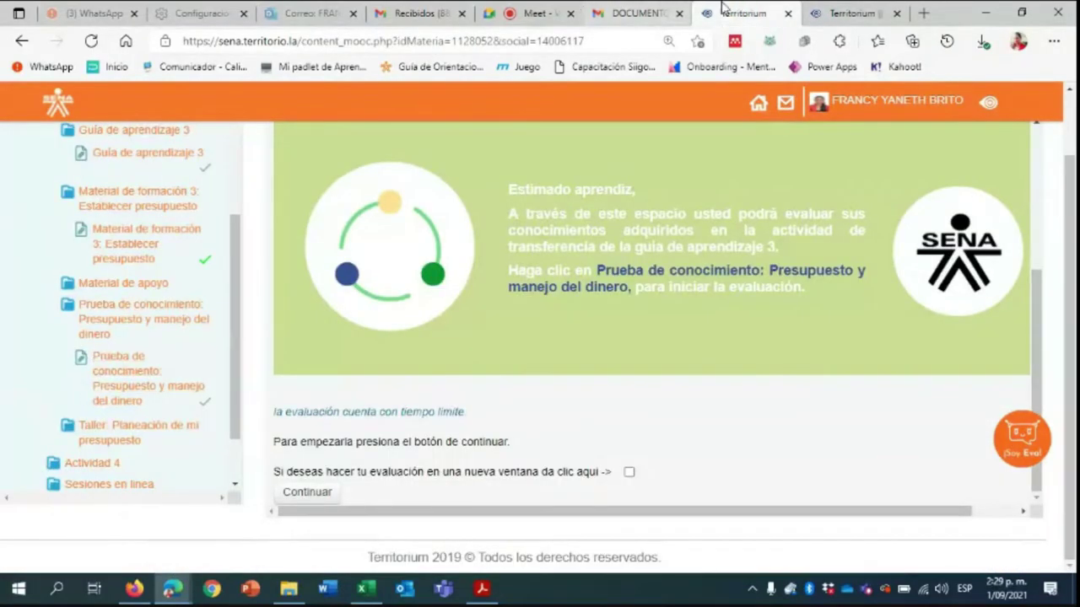
left_click(829, 13)
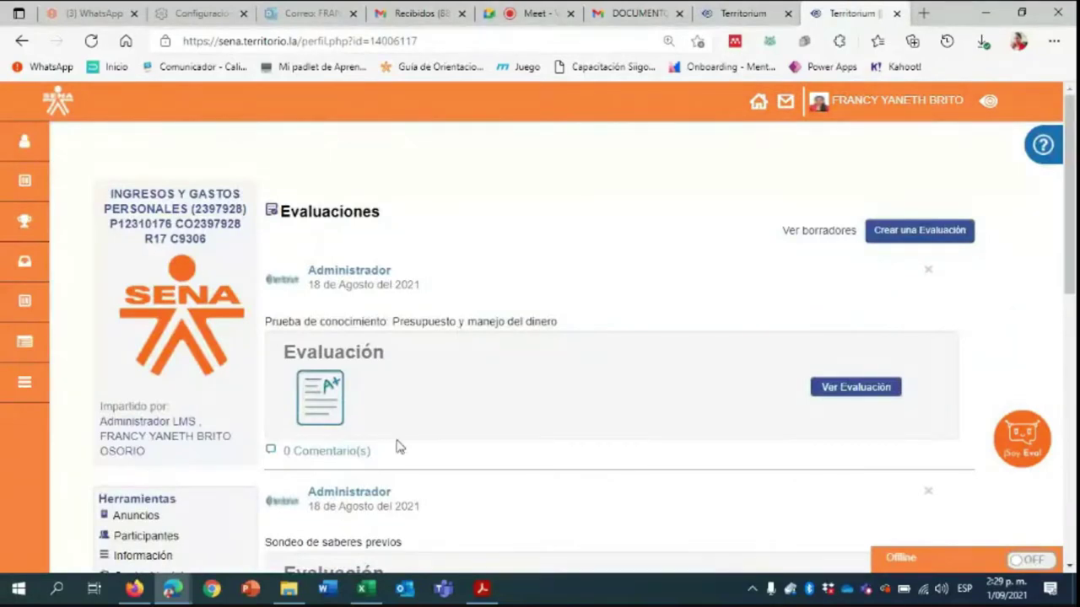
Return to the course content, collapse the expanded Actividad 3 folders and open the Taller: Planeación de mi presupuesto page
left_click(743, 14)
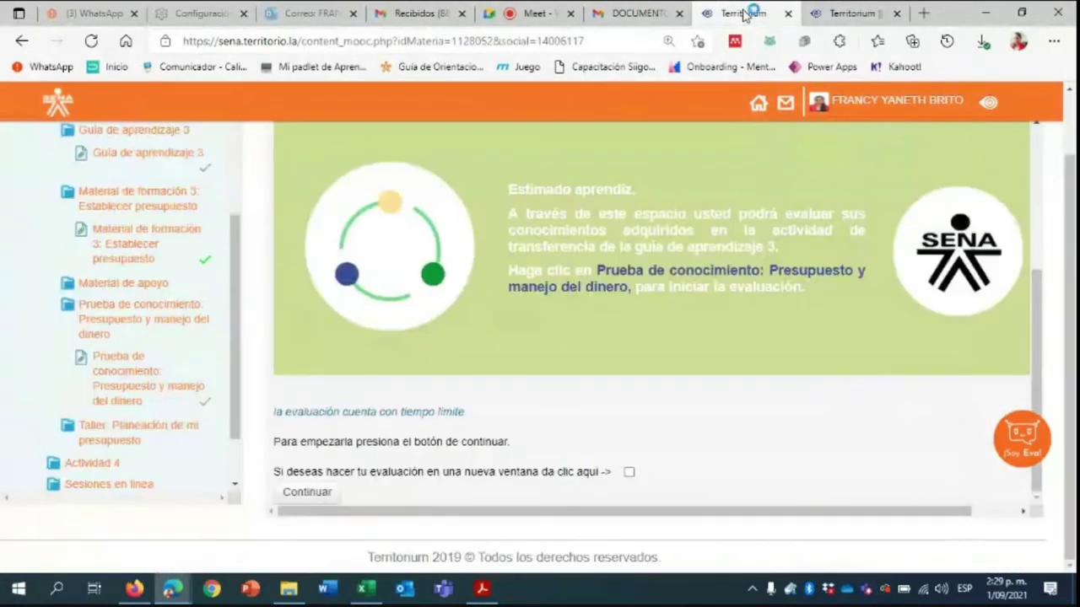
left_click(114, 308)
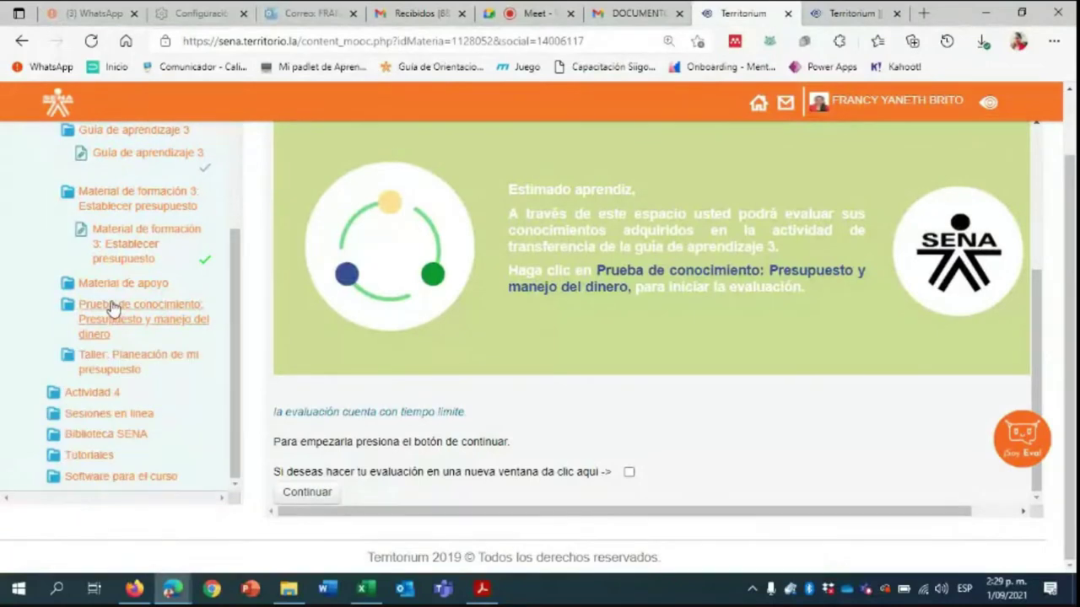
left_click(126, 198)
left_click(126, 192)
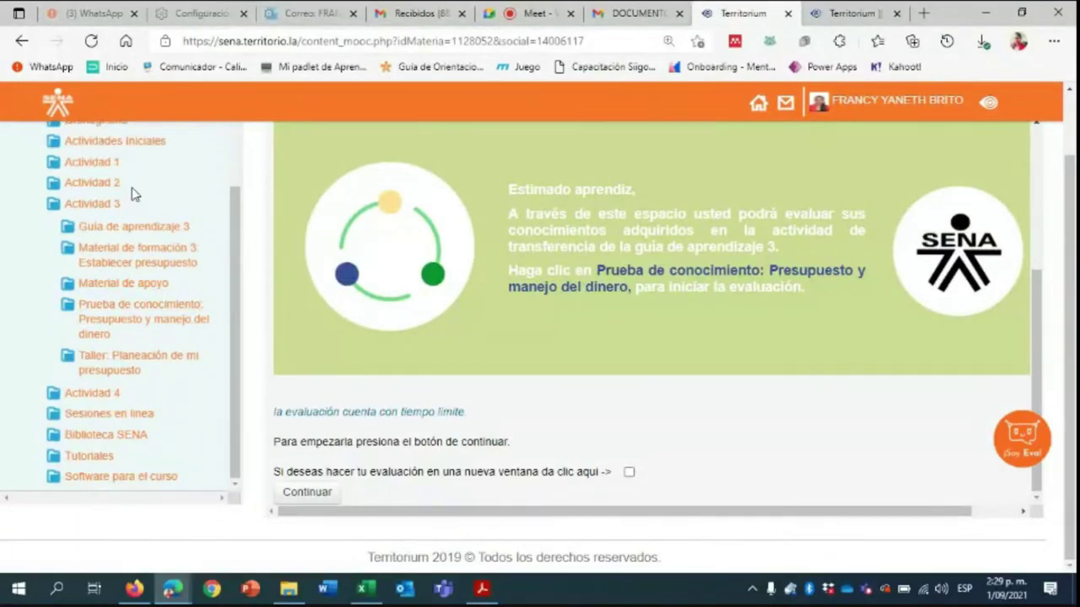
left_click(131, 362)
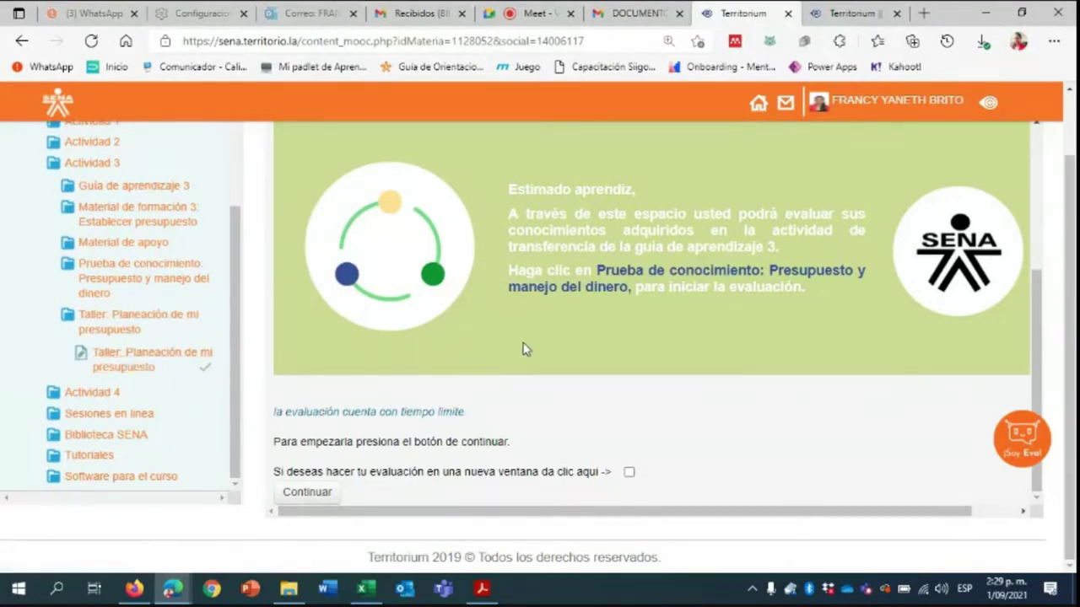
left_click(168, 358)
scroll(548, 400, "down", 3)
scroll(717, 327, "up", 2)
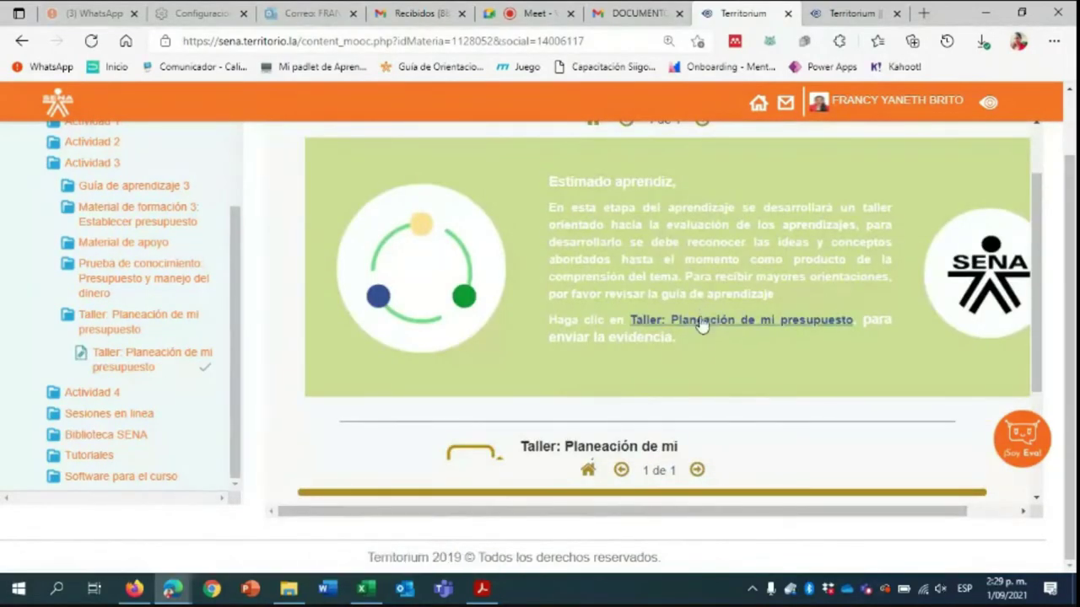
Open the downloaded EJEMPLO PRESUPUESTO workbook in Excel from the browser's downloads and enable editing
left_click(700, 327)
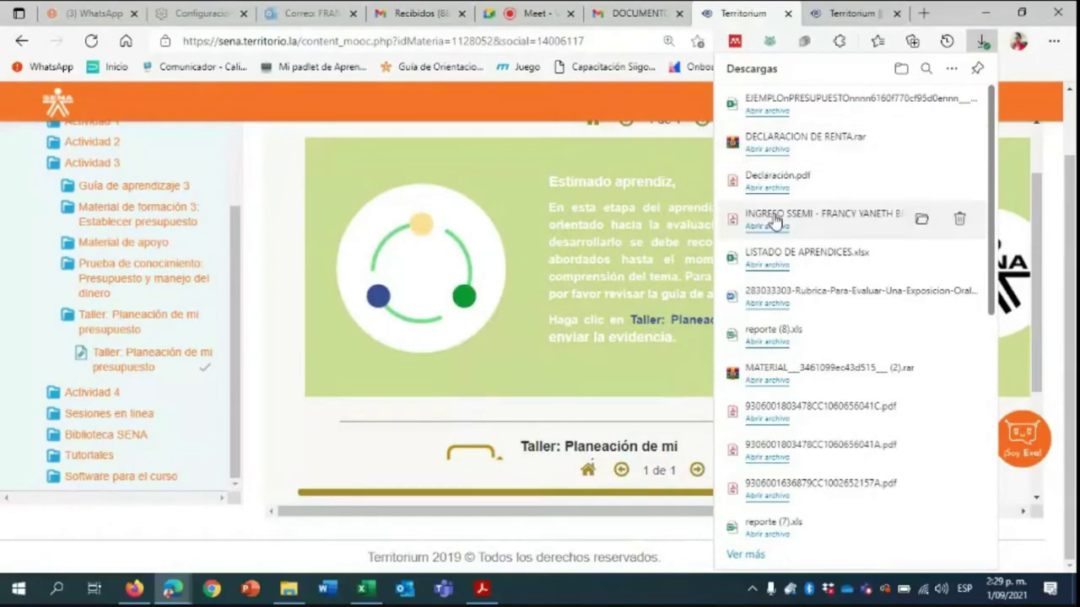
left_click(792, 103)
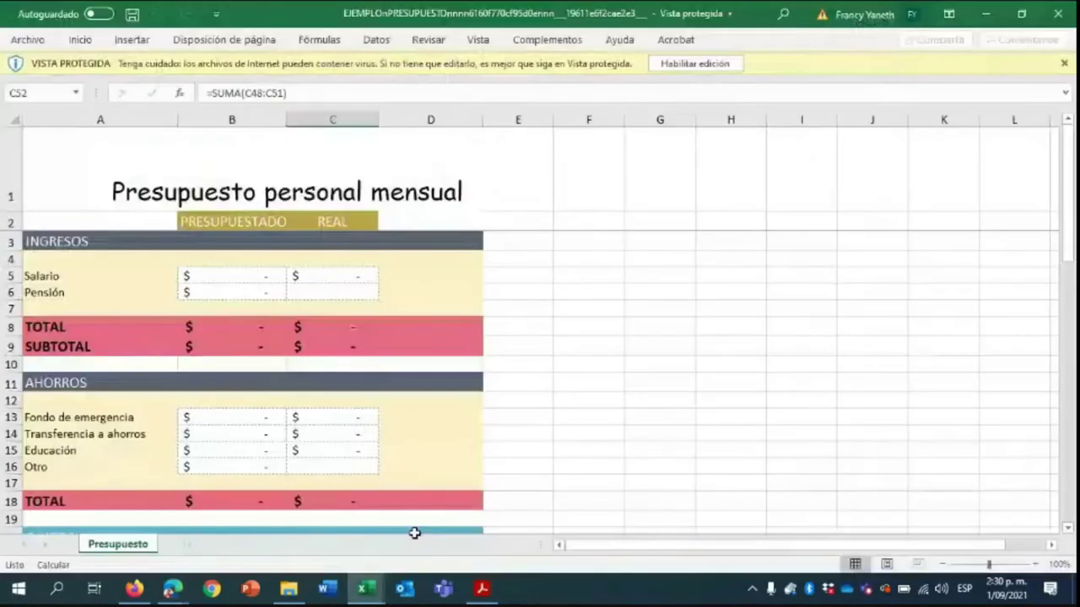
left_click(670, 60)
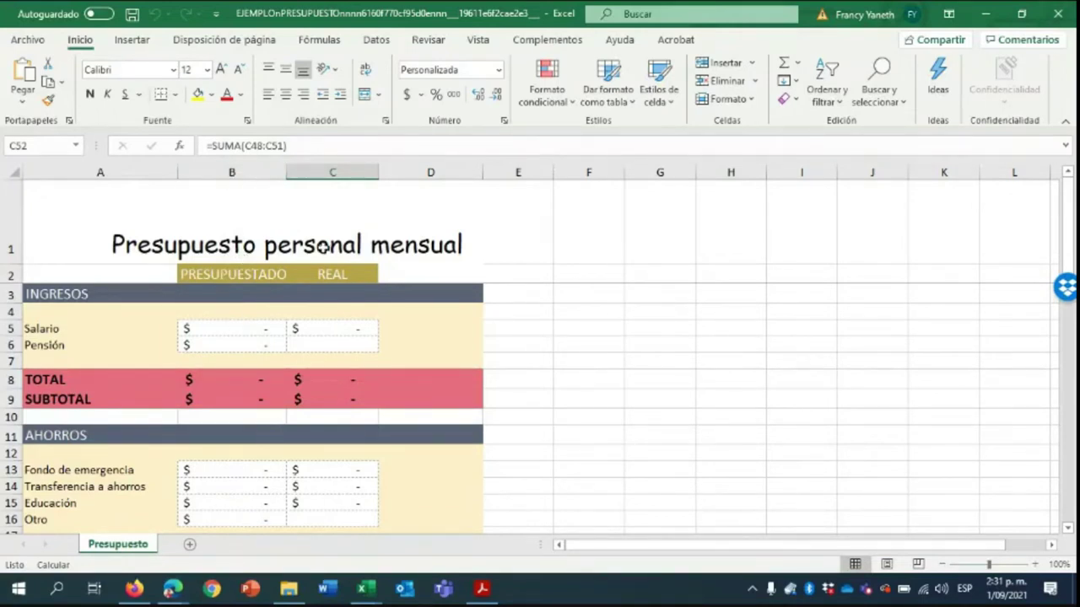
Draft a comment reading "01 de cada mes" on the PRESUPUESTADO header in cell B2 and reopen it to check the text
left_click(330, 325)
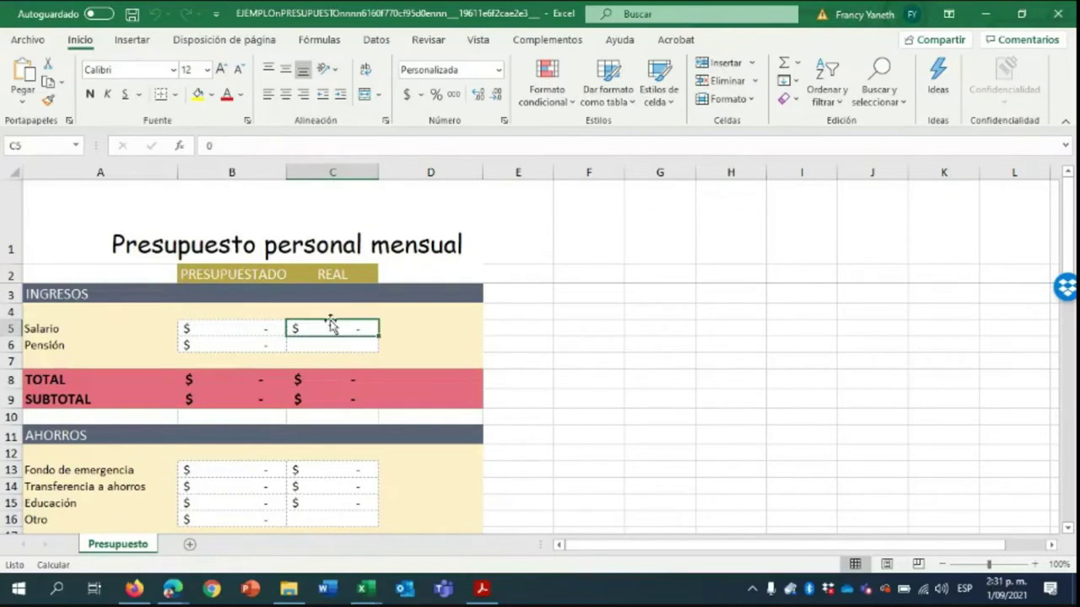
left_click(240, 325)
left_click(251, 276)
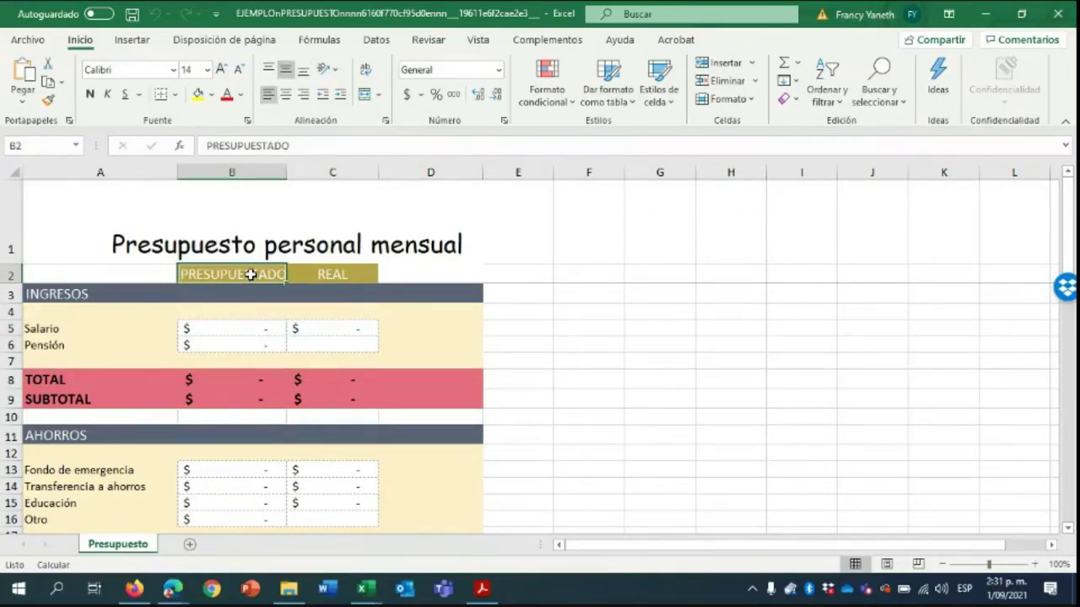
right_click(250, 275)
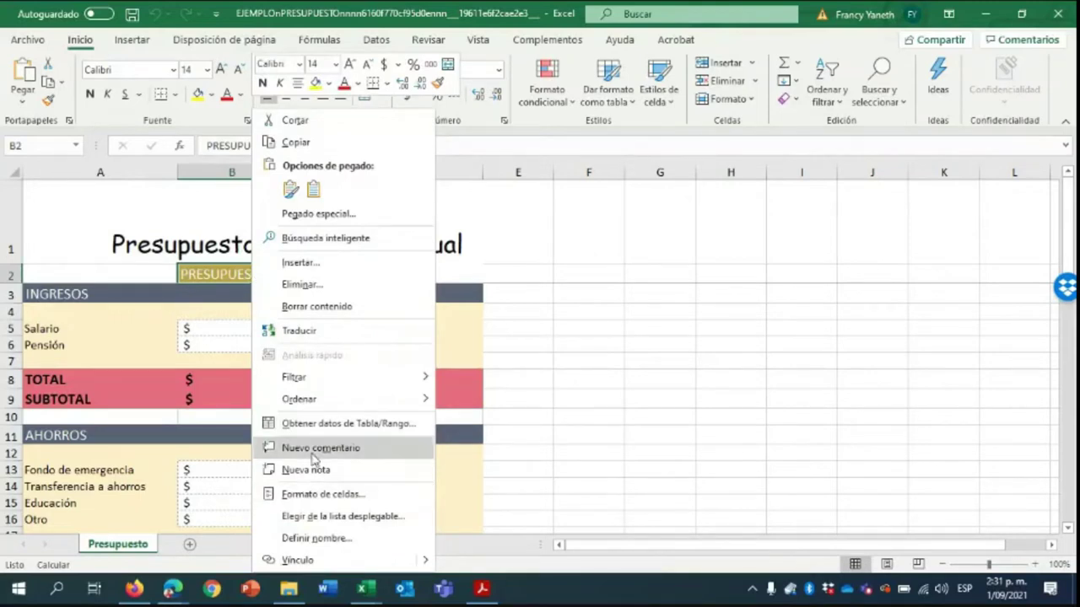
left_click(281, 447)
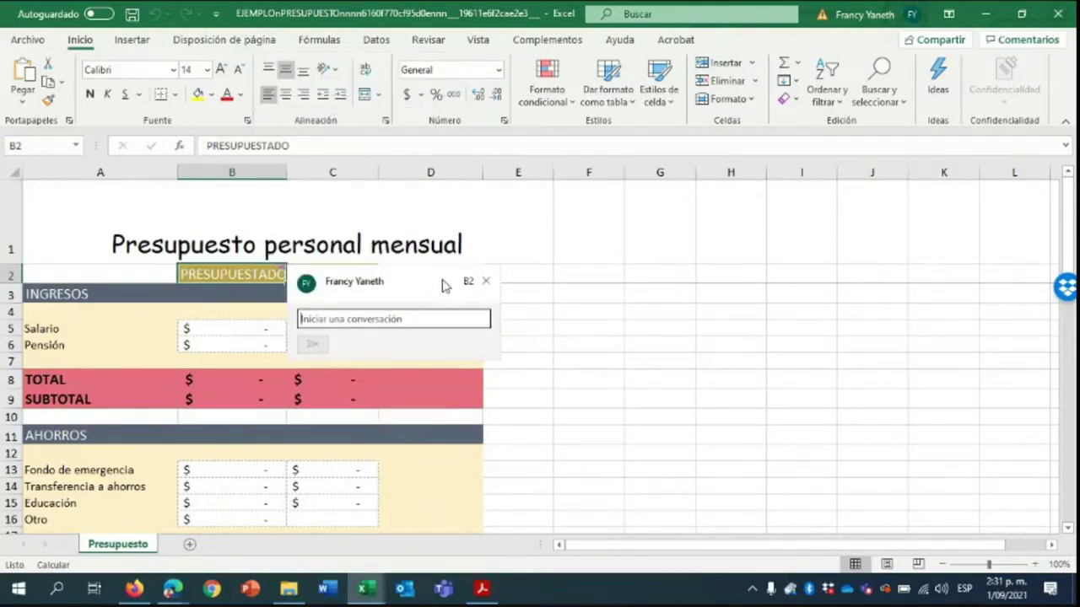
type("01 de")
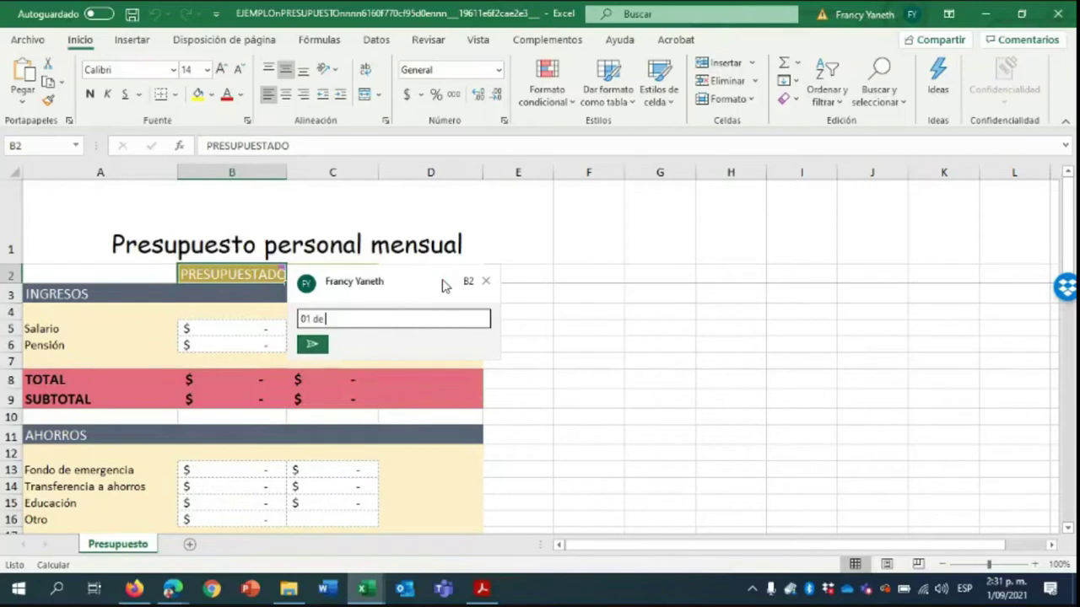
type(" cada me")
left_click(598, 324)
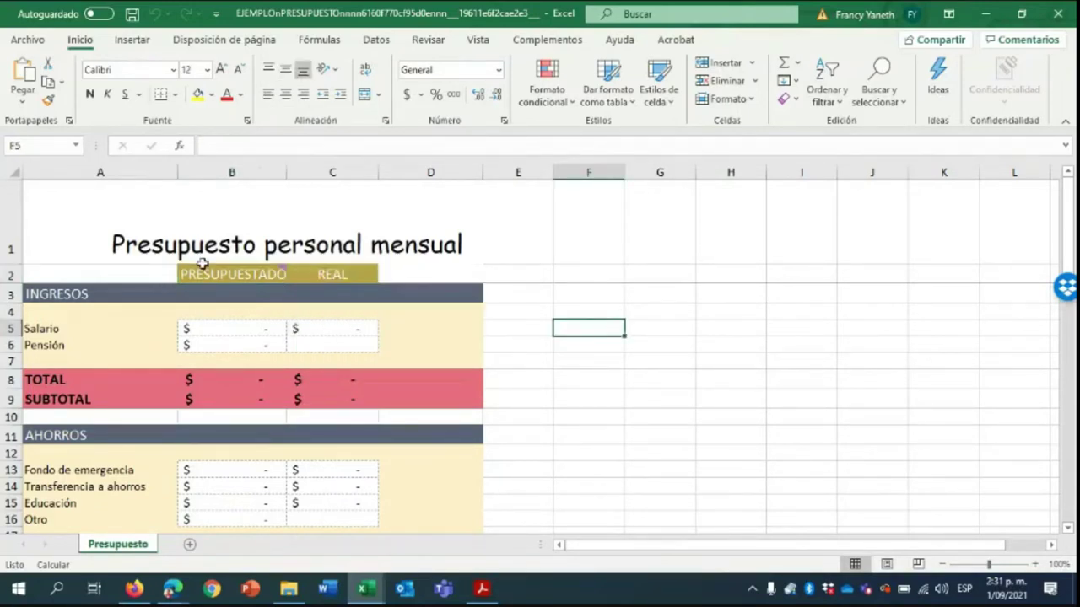
left_click(202, 263)
left_click(283, 269)
mouse_move(282, 269)
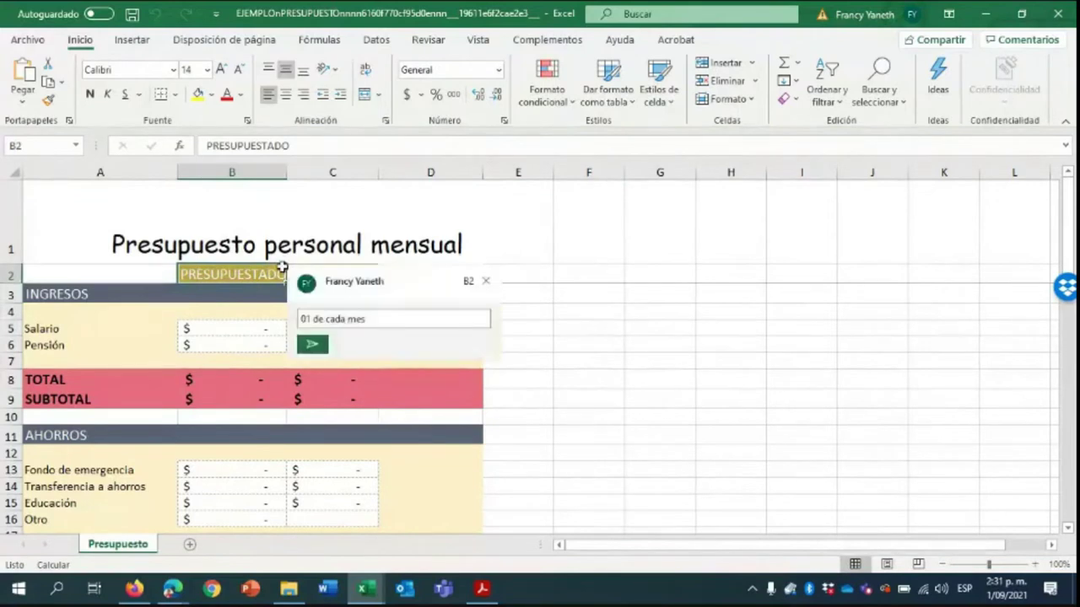
left_click(582, 324)
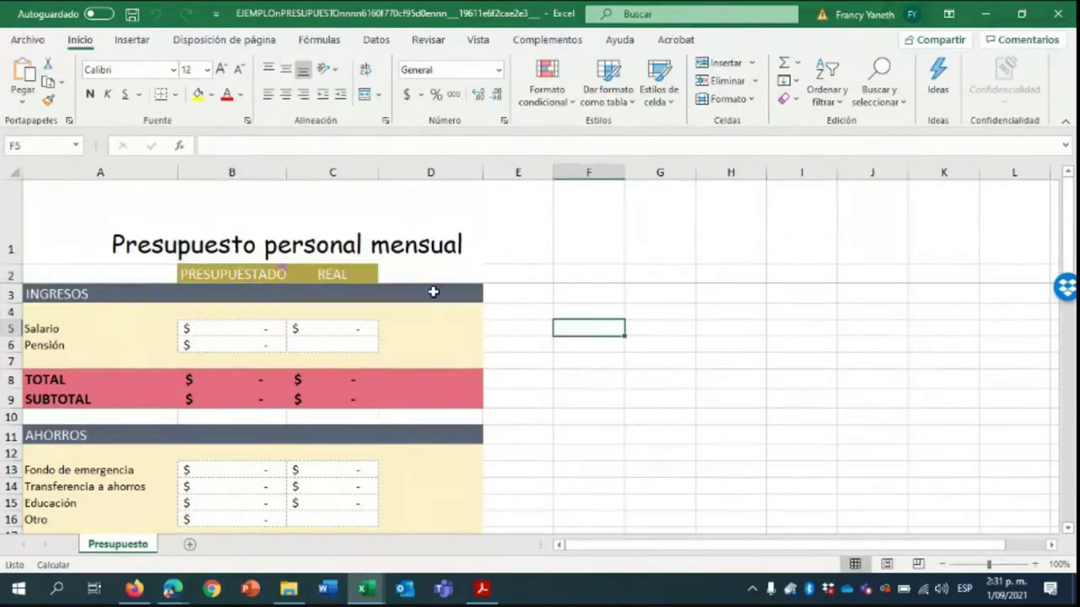
Try to comment on the REAL header in C2 with the text "ejecutando, evaluar a final de mes"
left_click(336, 275)
right_click(335, 275)
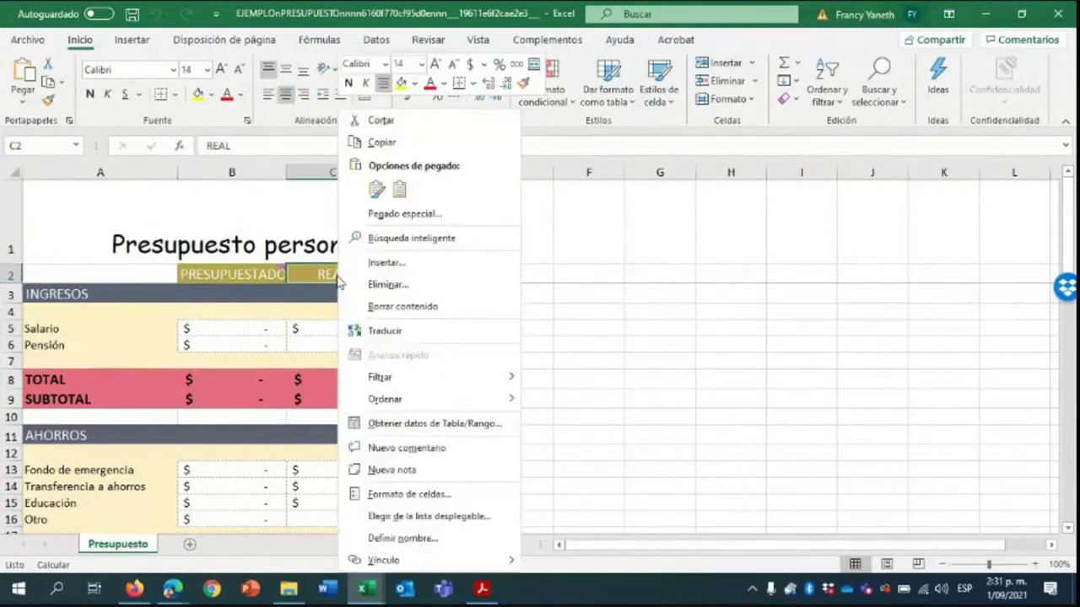
left_click(384, 448)
key("ctrl+a")
type("ej")
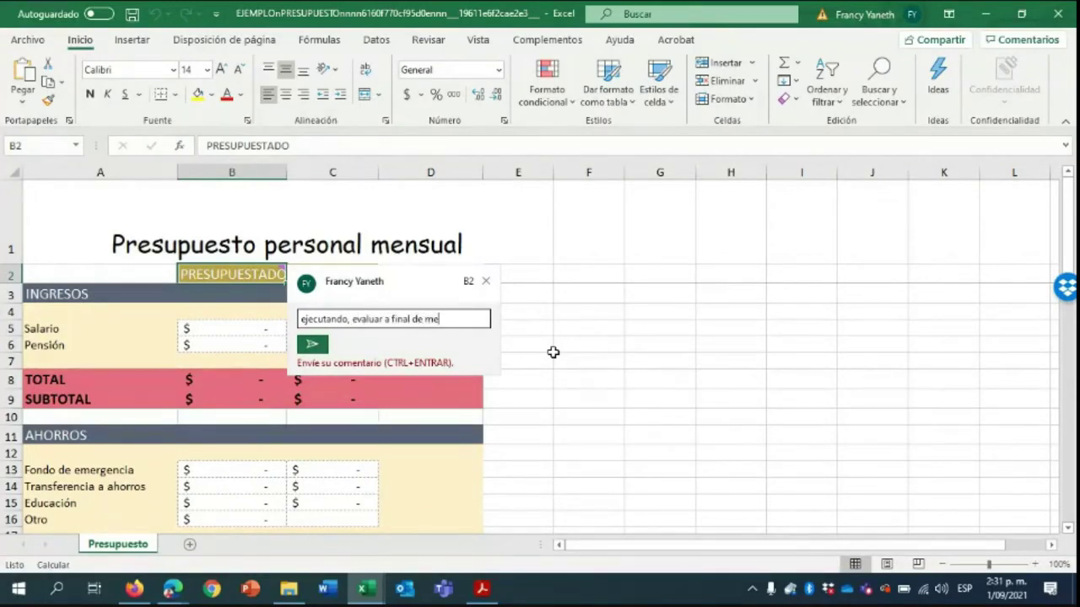
left_click(590, 296)
Change the comment on the PRESUPUESTADO header in B2 to "a inicio de mes" and save it
left_click(335, 274)
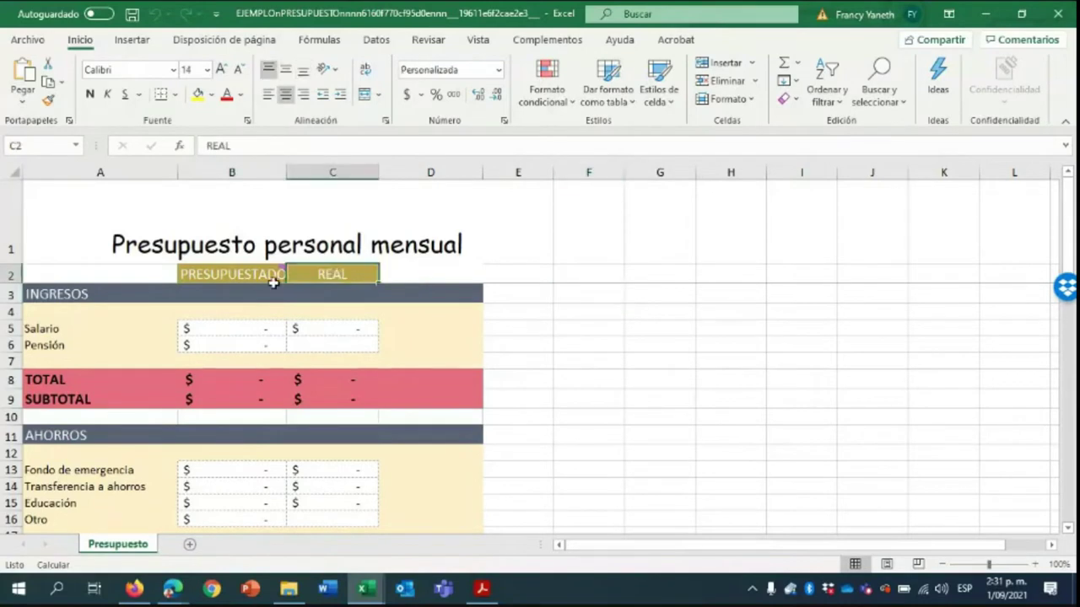
left_click(273, 282)
type("in")
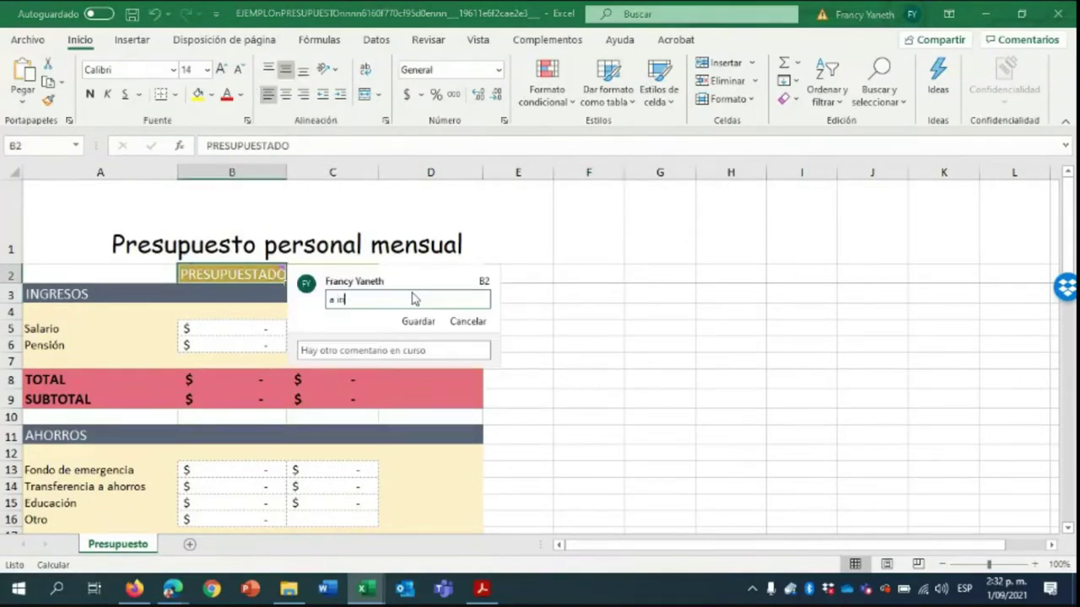
type("icio de mes")
left_click(419, 321)
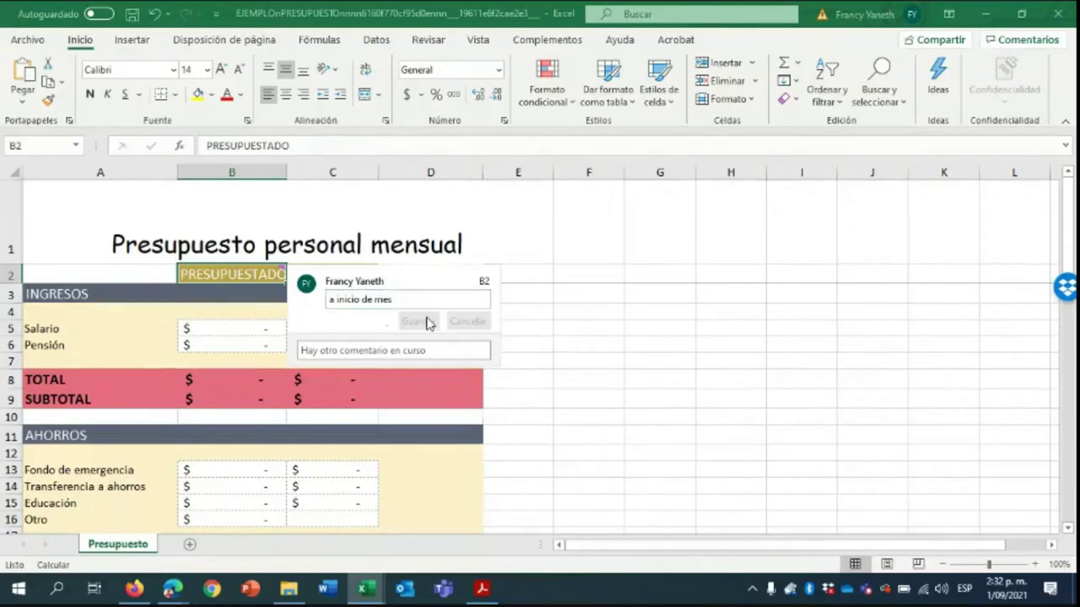
left_click(549, 331)
Draft a comment on the REAL header in C2 reading "ejecuta y evalua durante el mes"
left_click(349, 271)
right_click(347, 271)
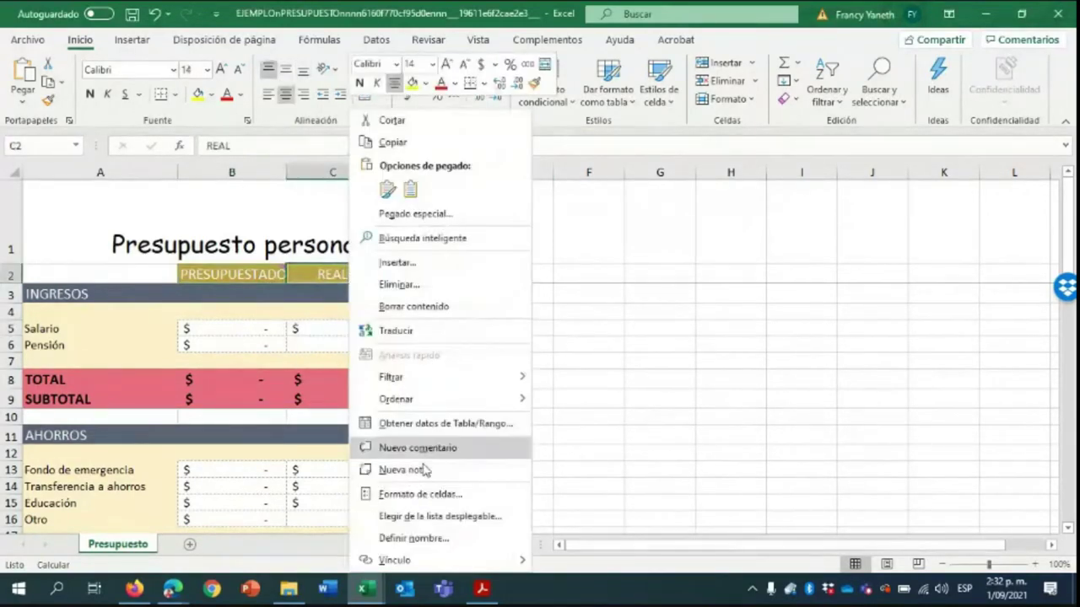
left_click(425, 446)
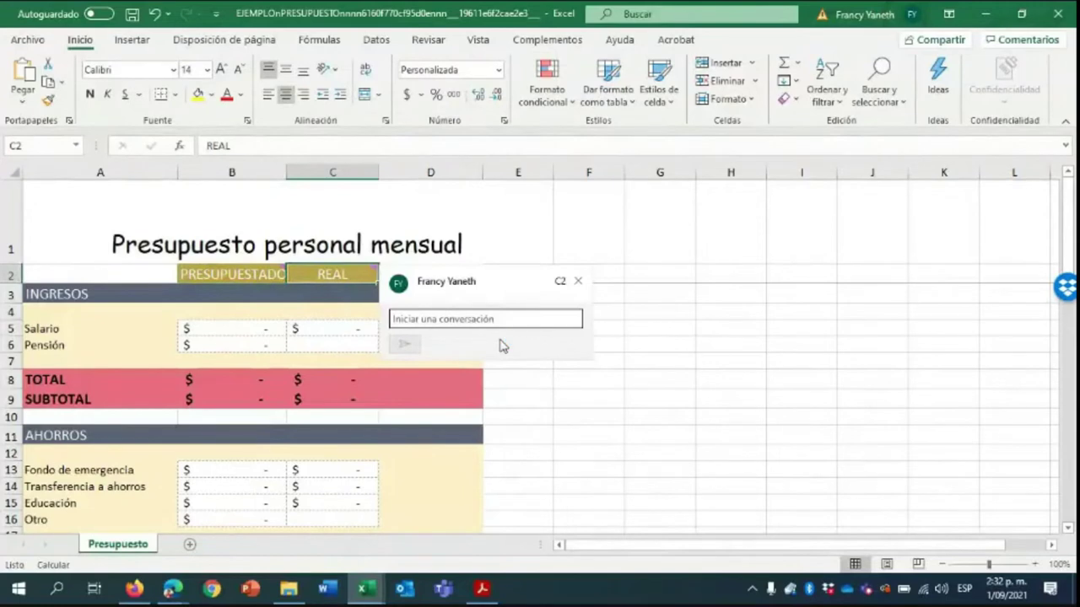
type("durante")
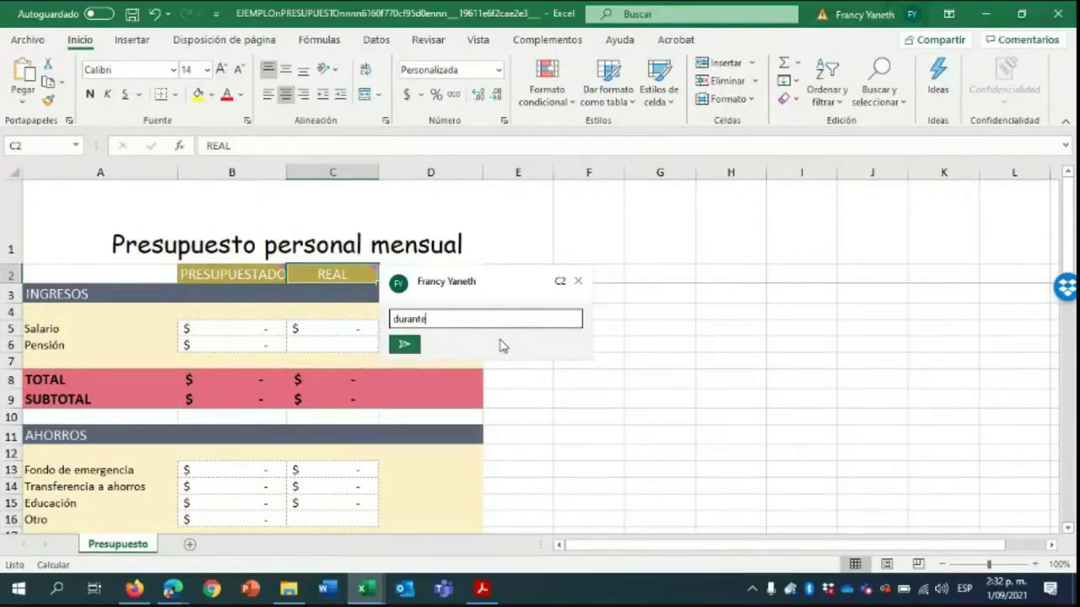
key("BackSpace")
key("BackSpace")
key("BackSpace")
key("BackSpace")
key("BackSpace")
key("BackSpace")
key("BackSpace")
type("ejecuta y evalua durante el mes")
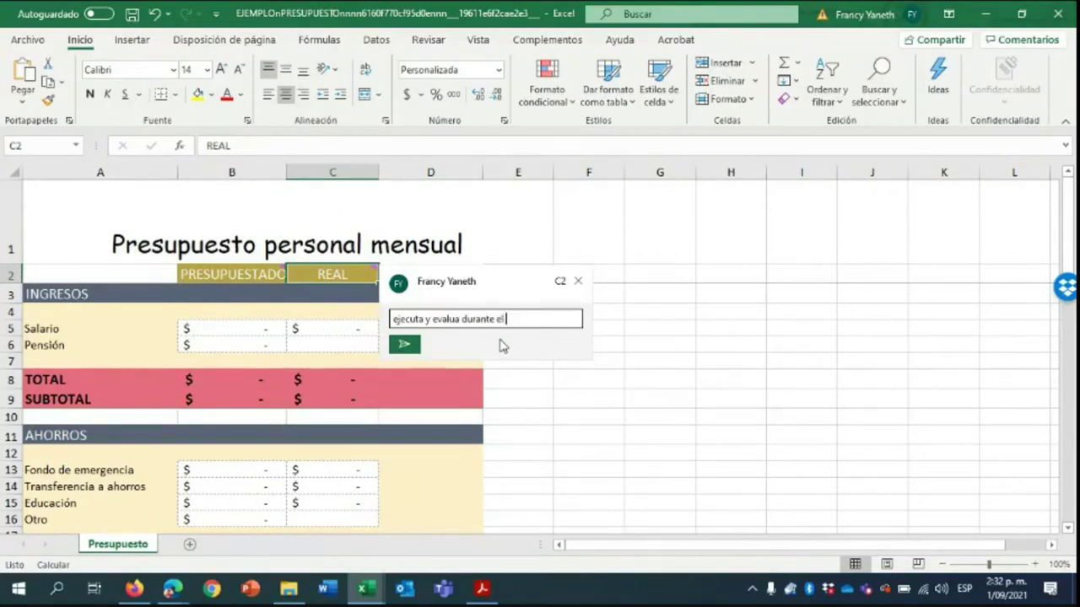
key("Return")
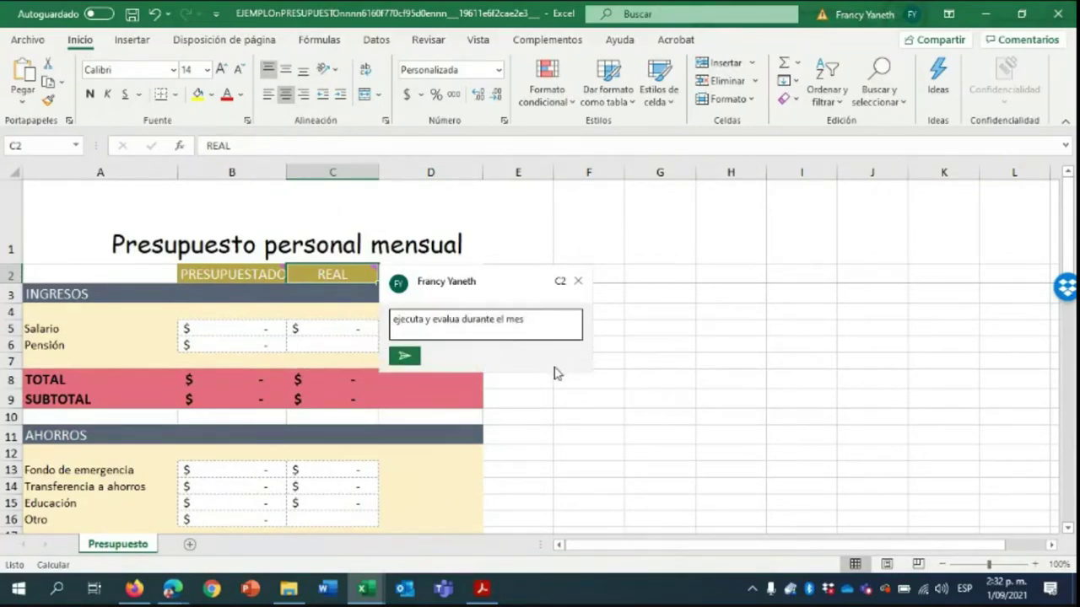
left_click(679, 377)
Check the comment texts on the PRESUPUESTADO and REAL headers in B2 and C2
mouse_move(276, 269)
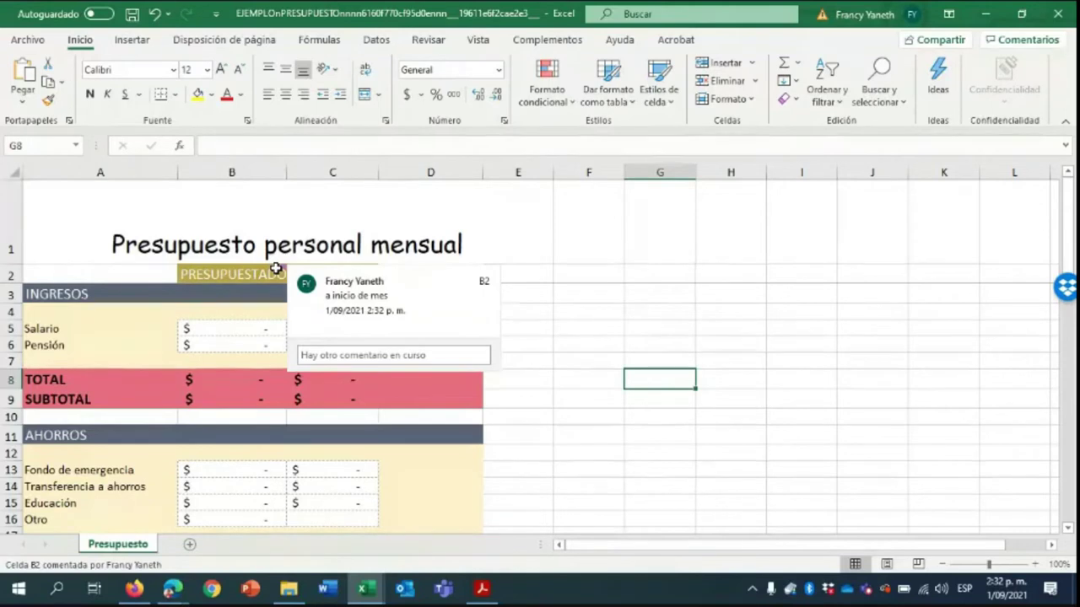
left_click(564, 299)
mouse_move(318, 269)
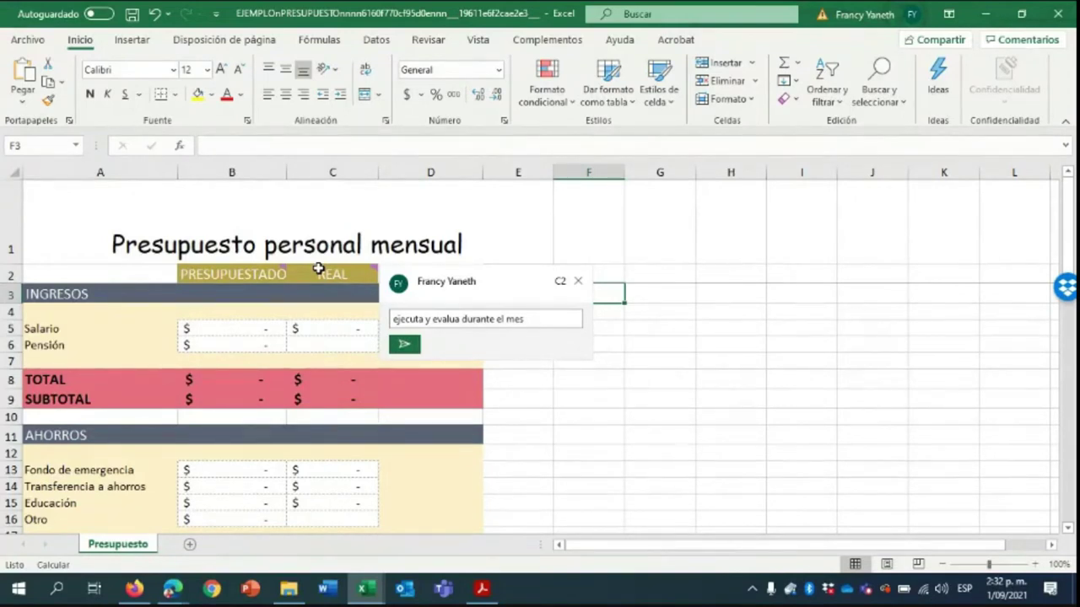
left_click(571, 379)
Relabel the Salario row in A5 as "Ingresos" and enter a budgeted amount of 4500000 in B5
left_click(205, 326)
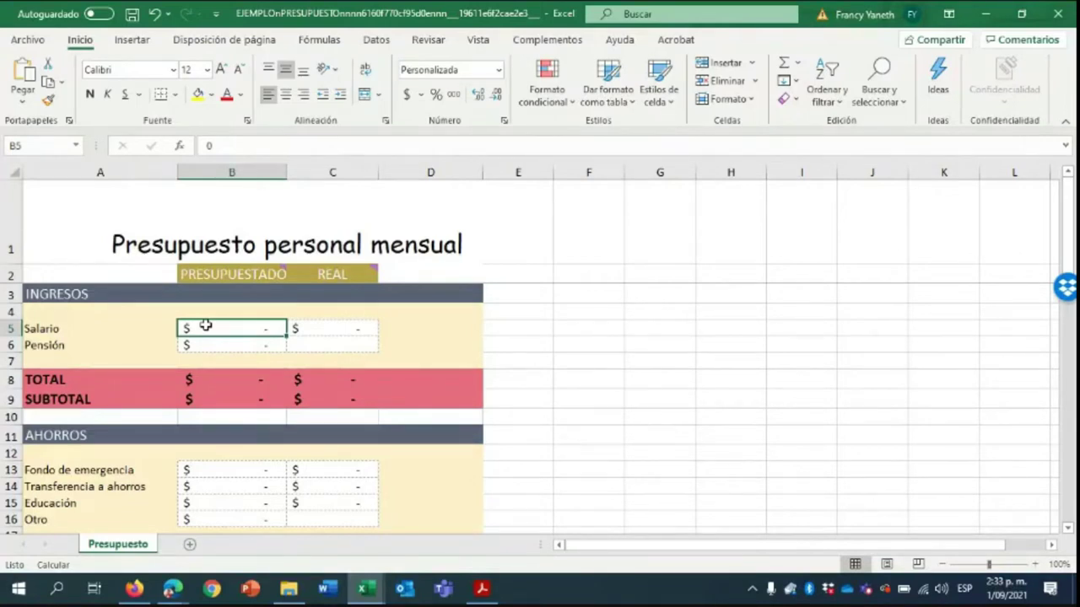
left_click(116, 332)
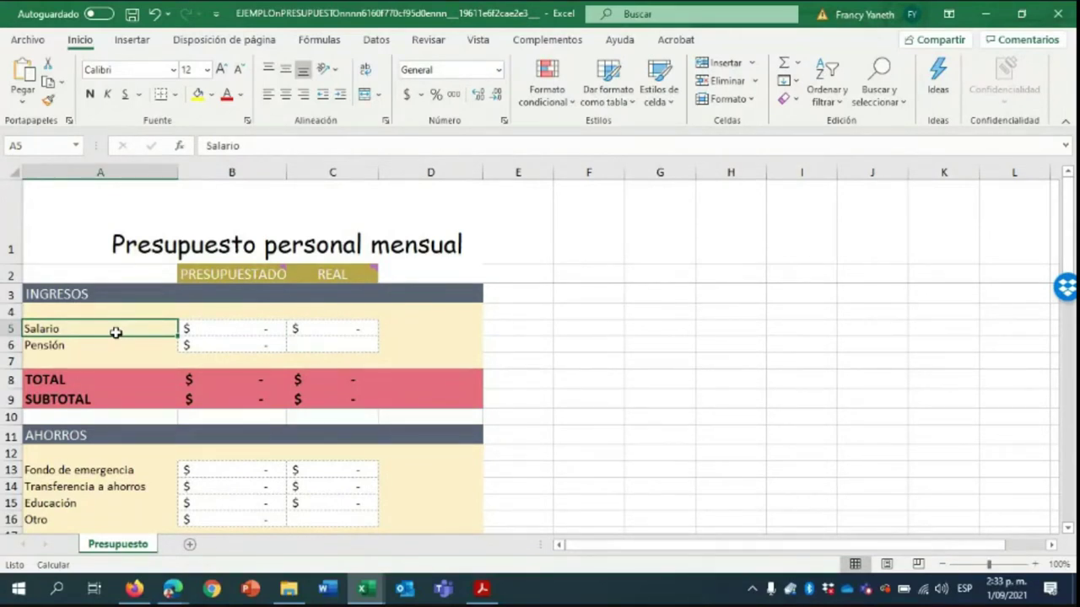
type("Ingresos")
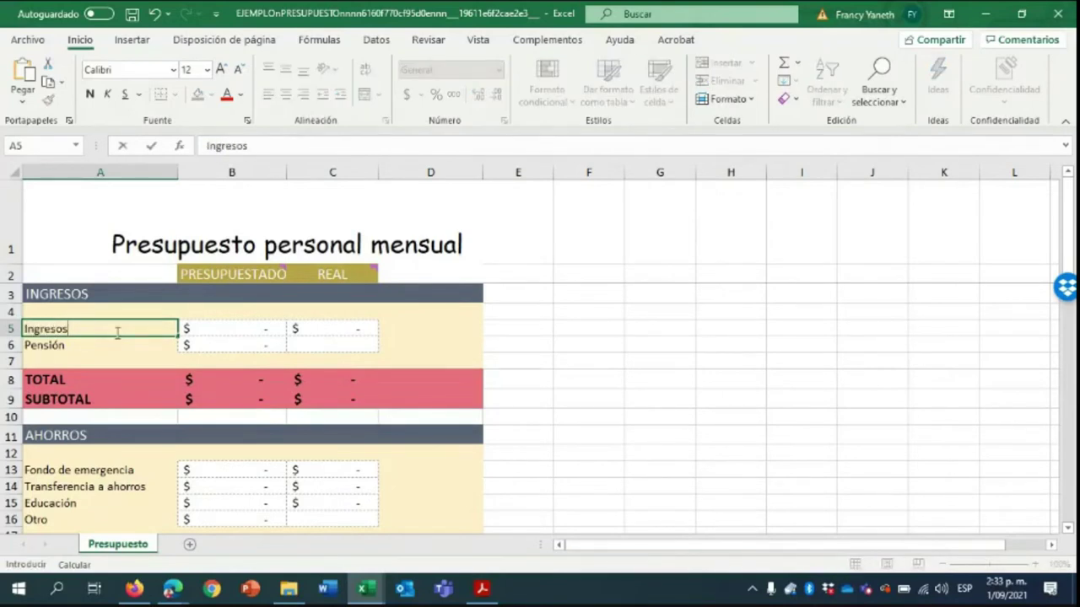
key("Return")
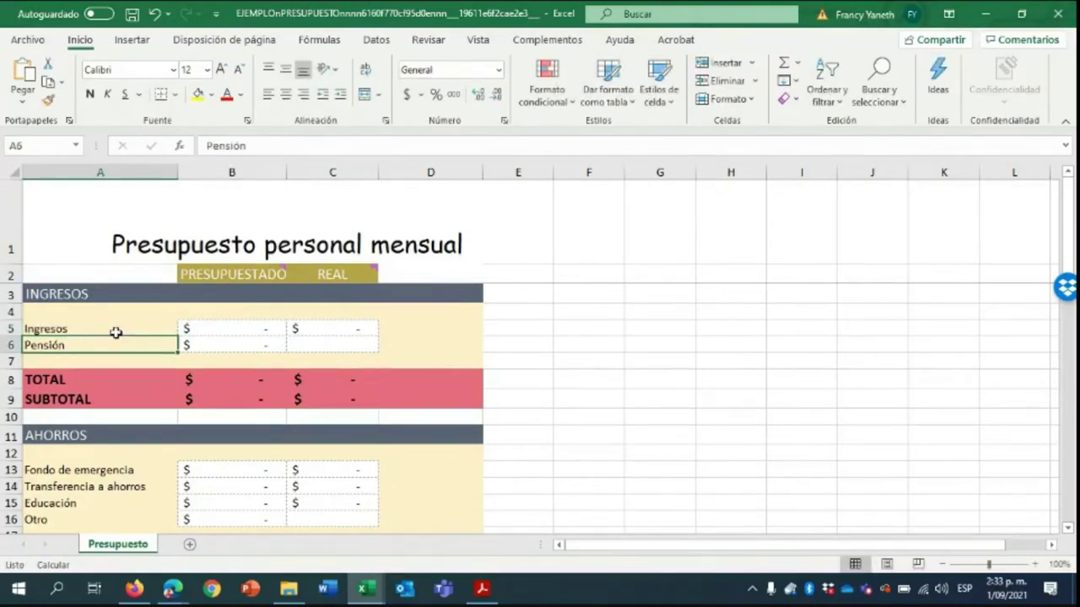
left_click(206, 336)
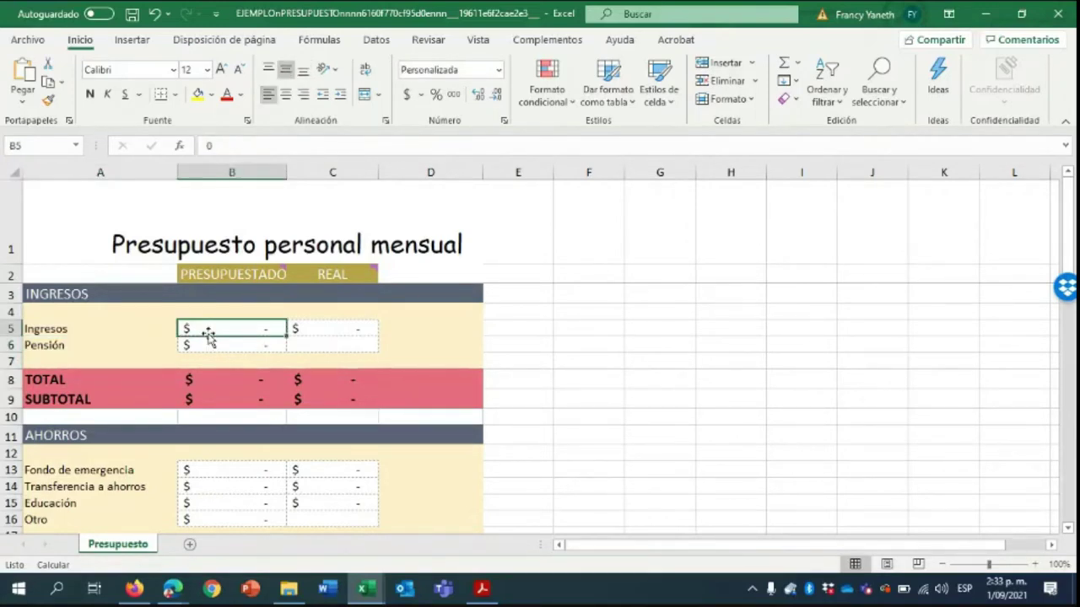
type("4.500.")
type("00000")
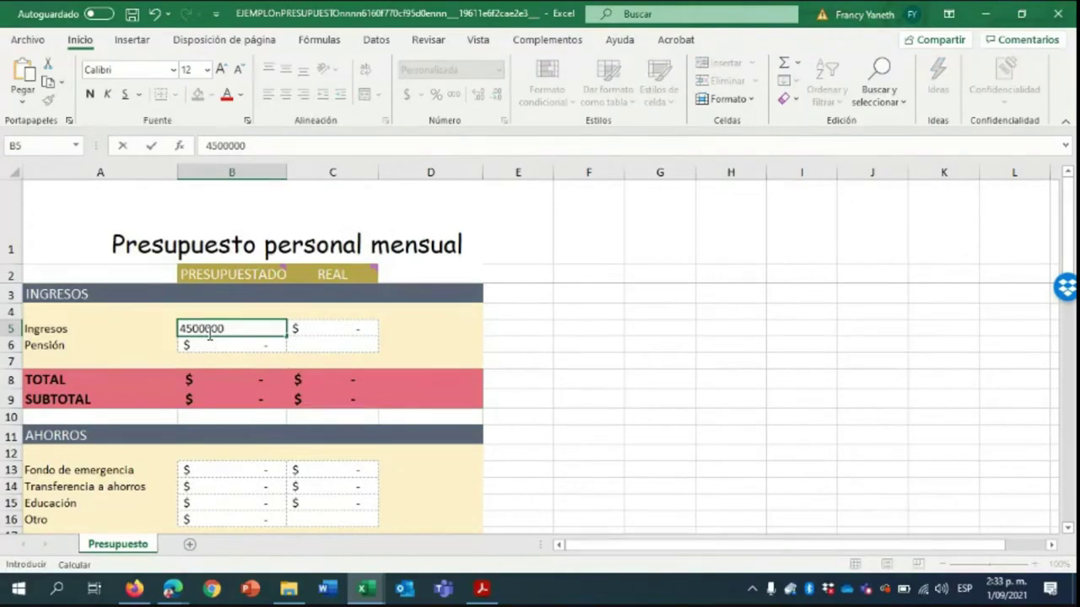
key("Return")
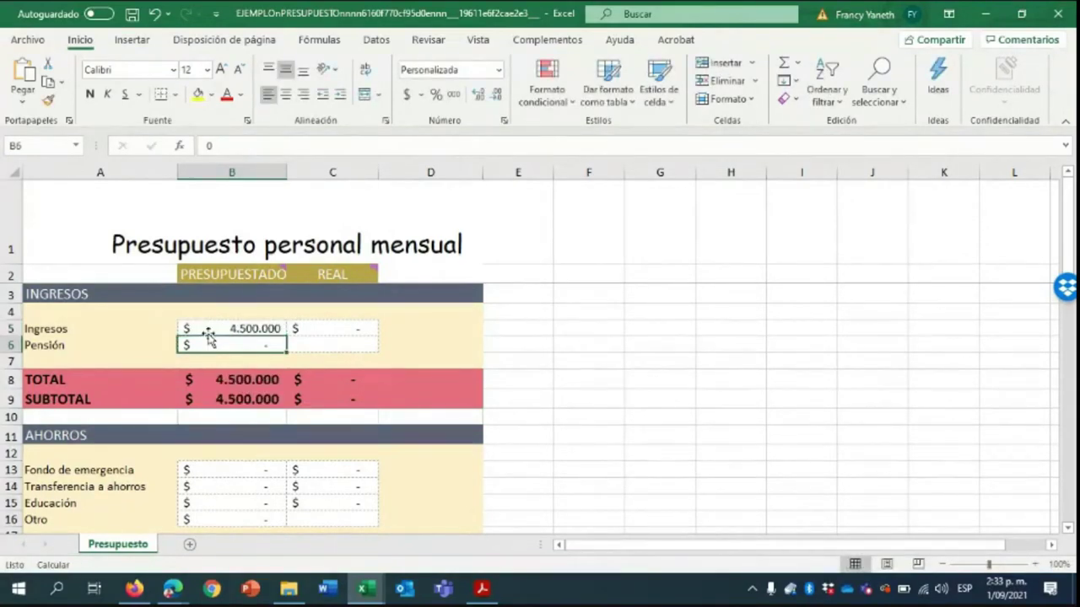
Examine the SUBTOTAL formulas in row 9 for the PRESUPUESTADO and REAL columns
double_click(218, 398)
key("Escape")
left_click(362, 390)
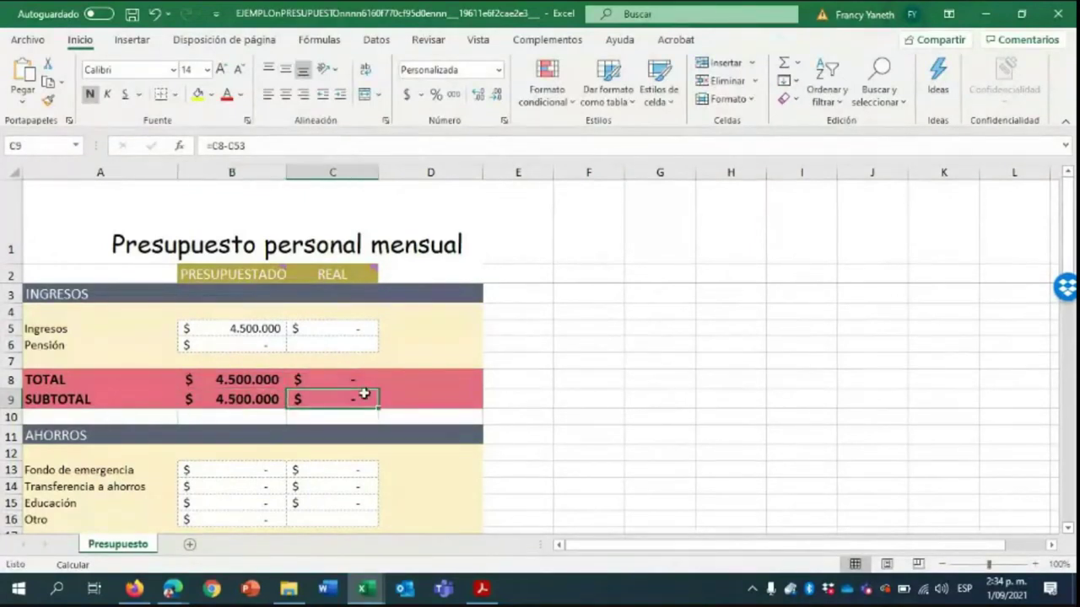
left_click(263, 399)
scroll(264, 398, "down", 1)
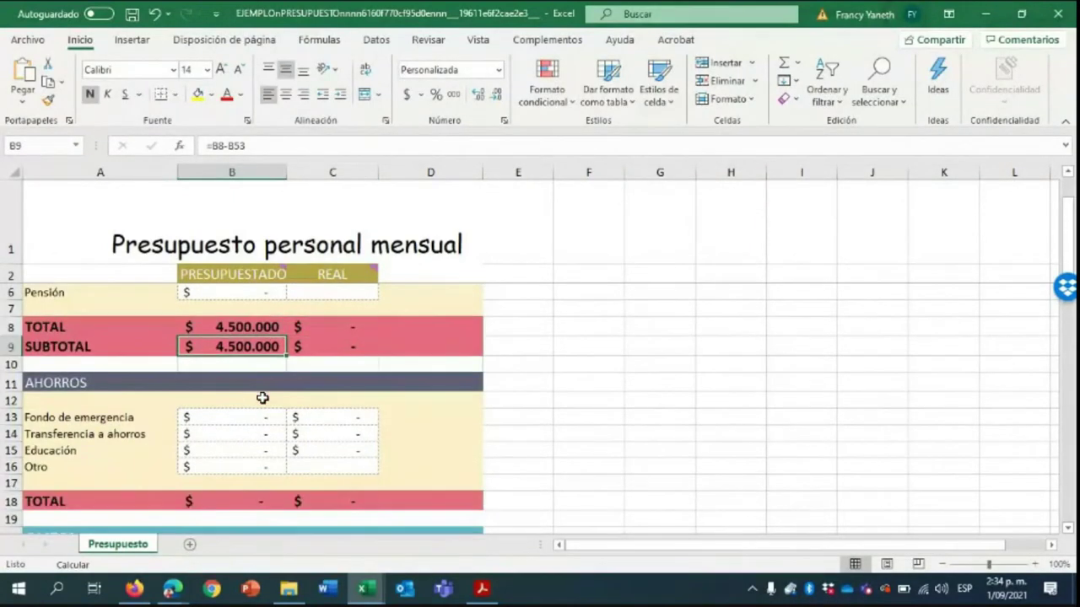
scroll(263, 398, "up", 1)
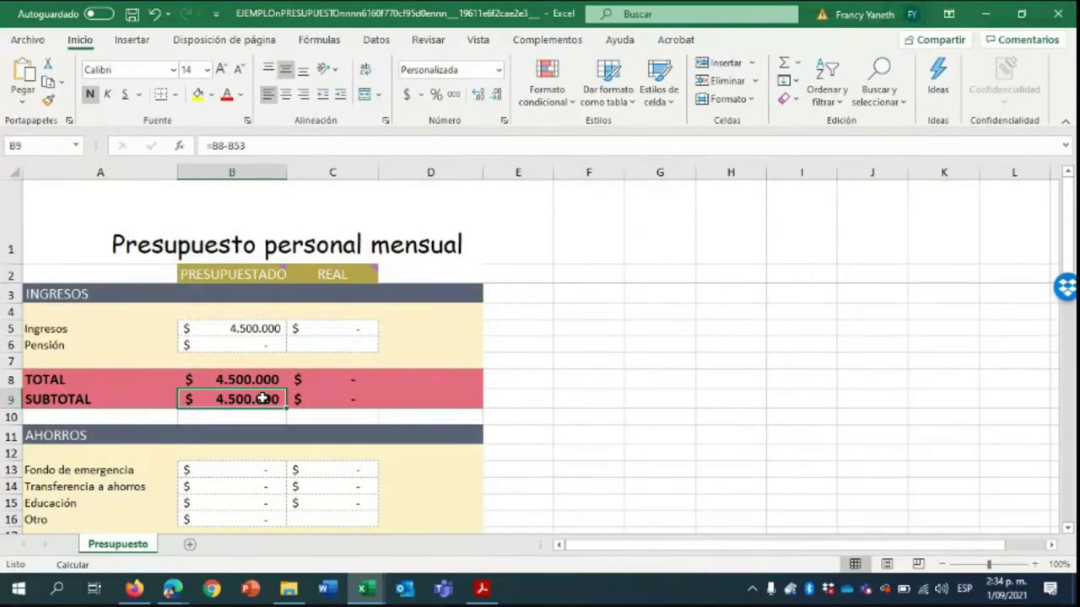
Examine the AHORROS categories in A13:A16 together with their PRESUPUESTADO cells
scroll(264, 398, "down", 2)
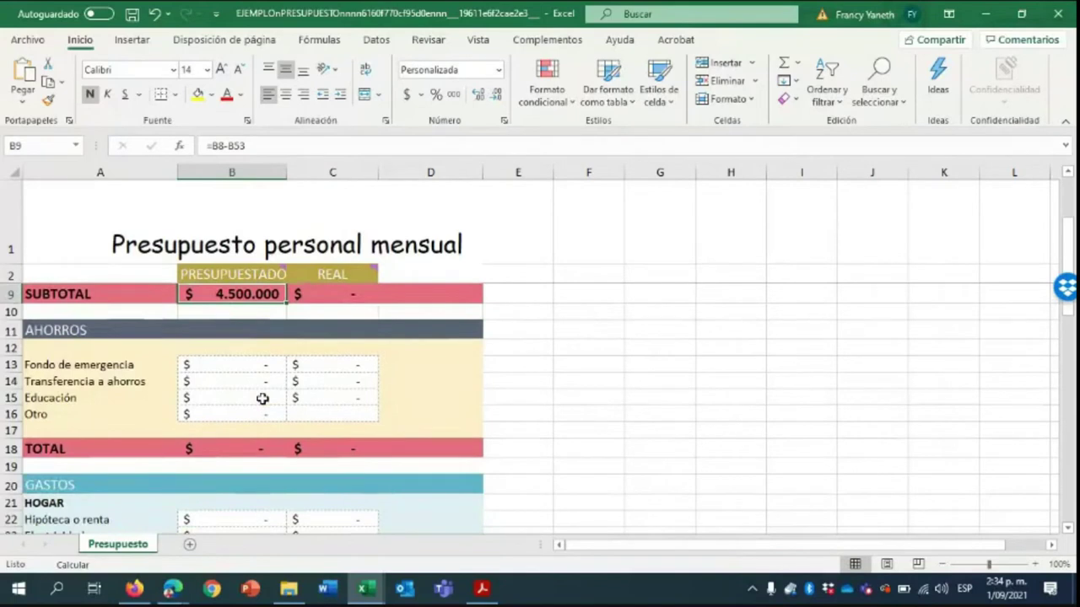
left_click(230, 366)
left_click(221, 382)
left_click(219, 399)
left_click(218, 411)
left_click(224, 367)
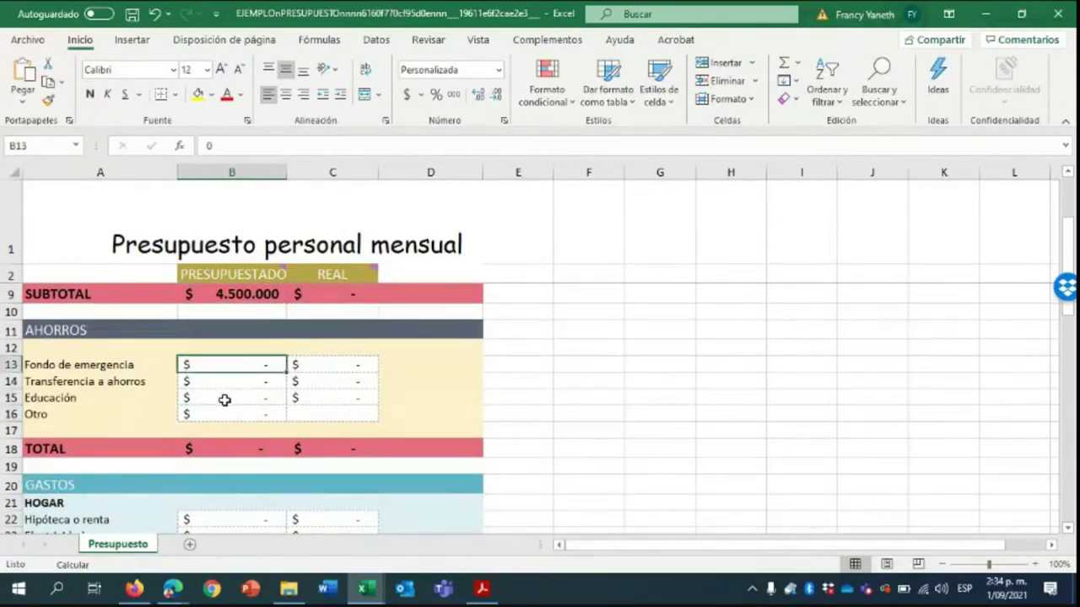
left_click(114, 364)
left_click_drag(73, 366, 82, 417)
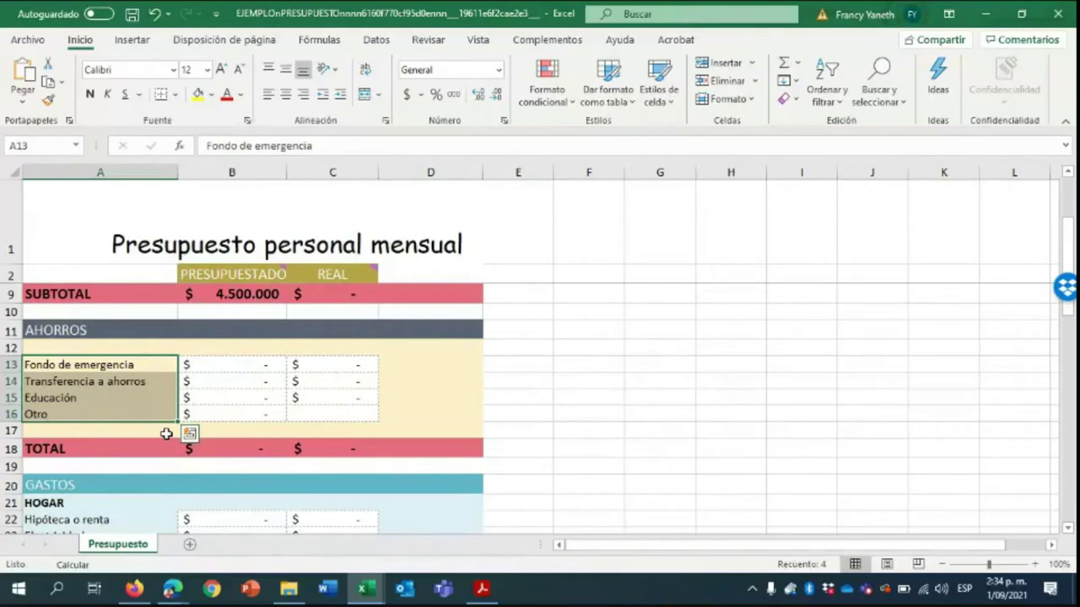
Relabel the Fondo de emergencia row in A13 as "Vacaciones fin de año" and enter a budgeted amount of 100000 in B13
left_click(122, 368)
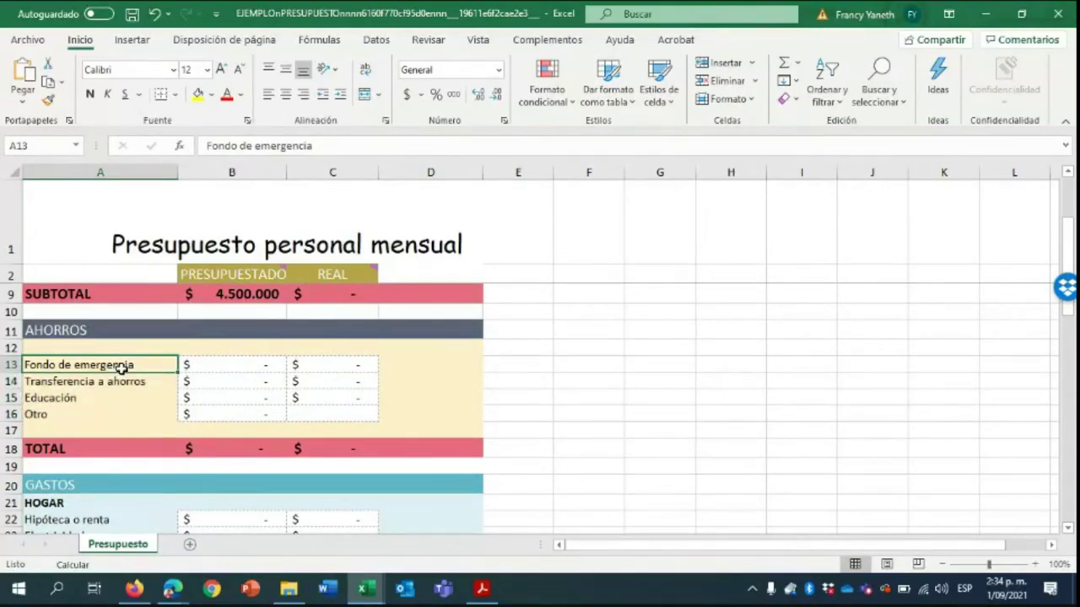
type("Va")
key("BackSpace")
key("BackSpace")
type("Vacaciones ")
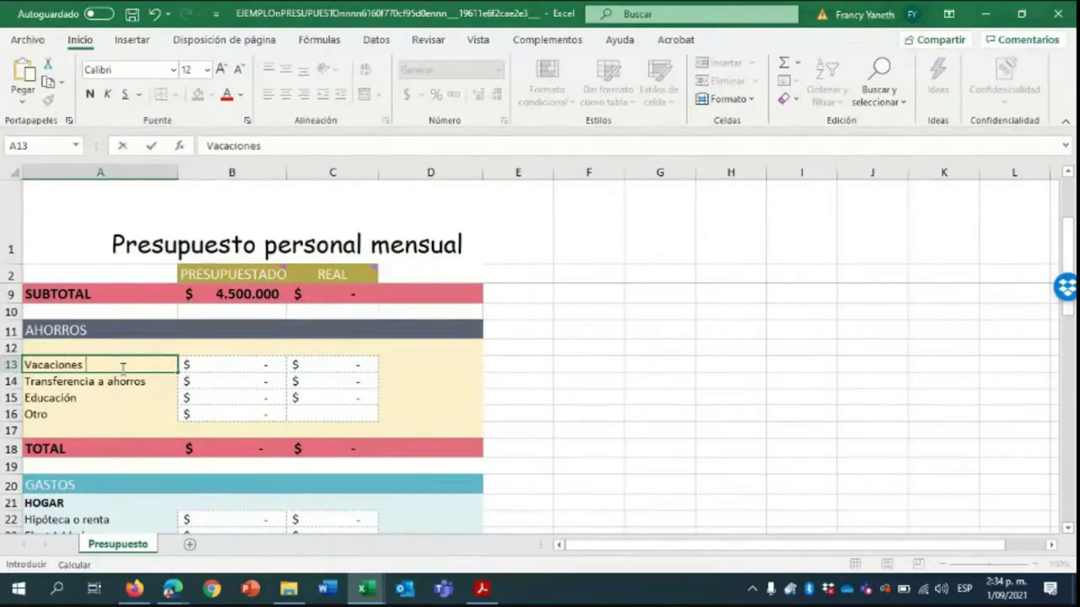
type("fin de año")
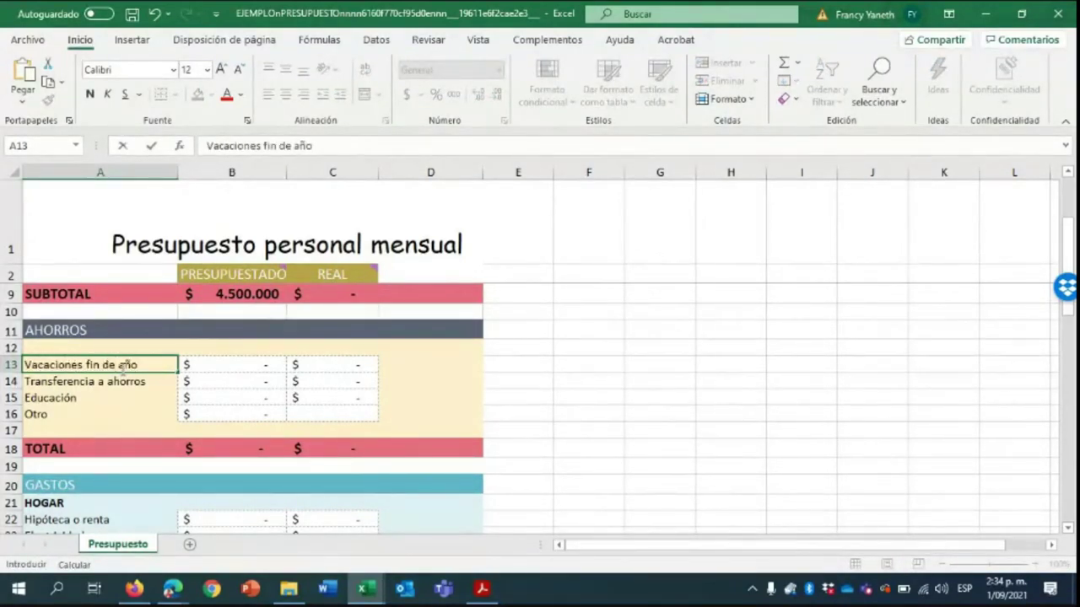
key("Tab")
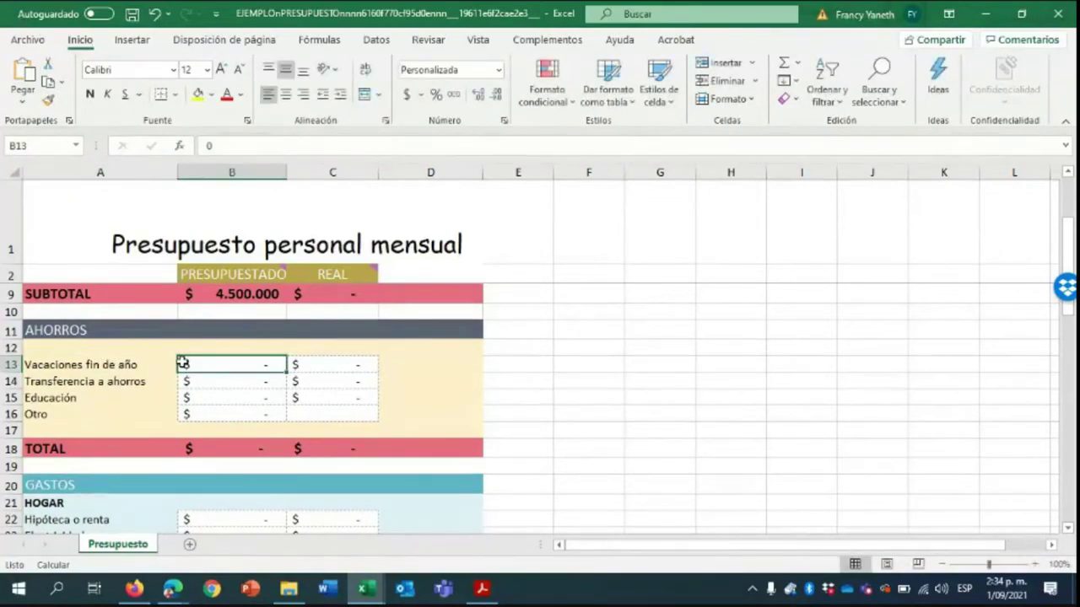
type("100.")
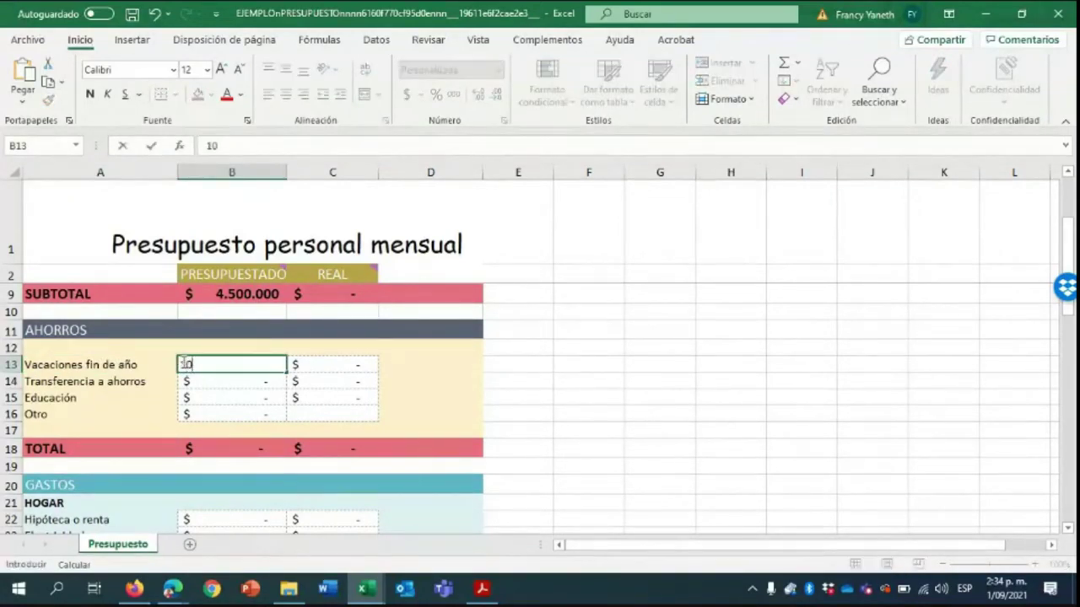
type("000")
key("Return")
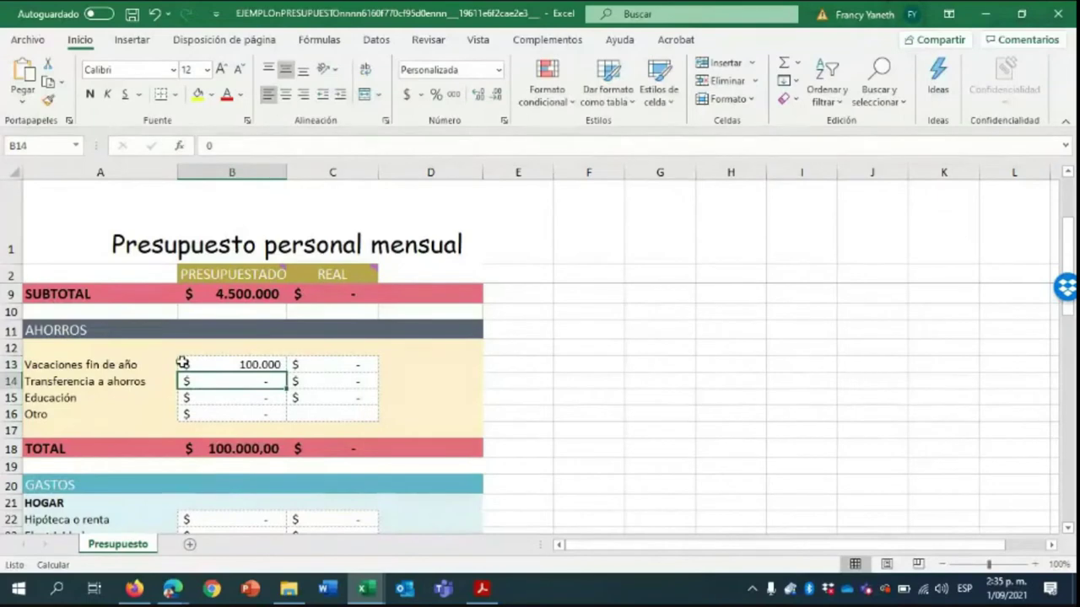
Enter 0 as the budgeted amount for Transferencia a ahorros in B14
scroll(278, 455, "down", 3)
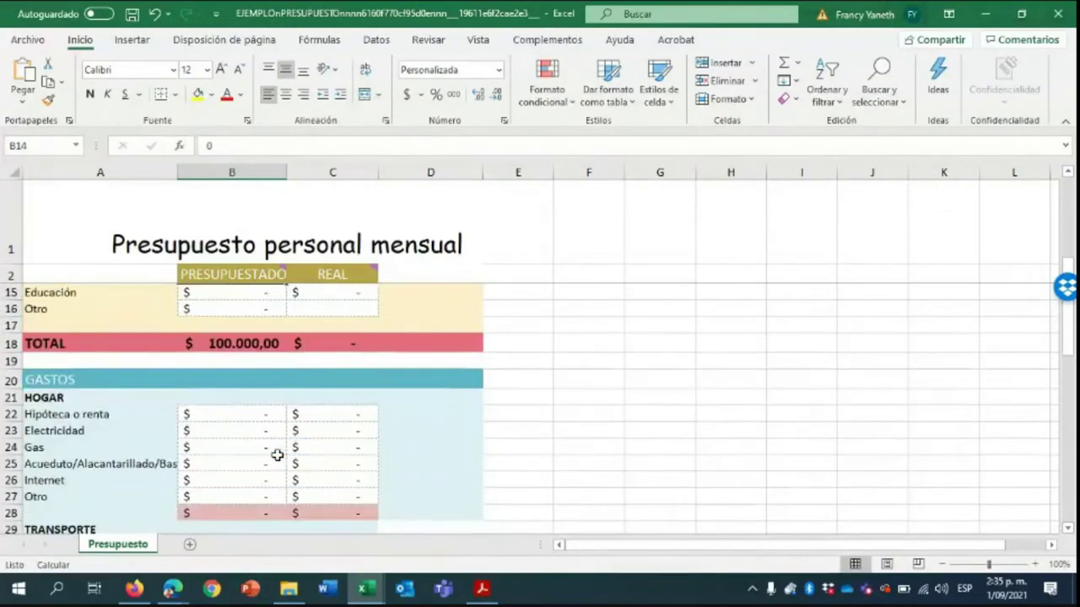
scroll(277, 456, "up", 1)
scroll(278, 455, "up", 2)
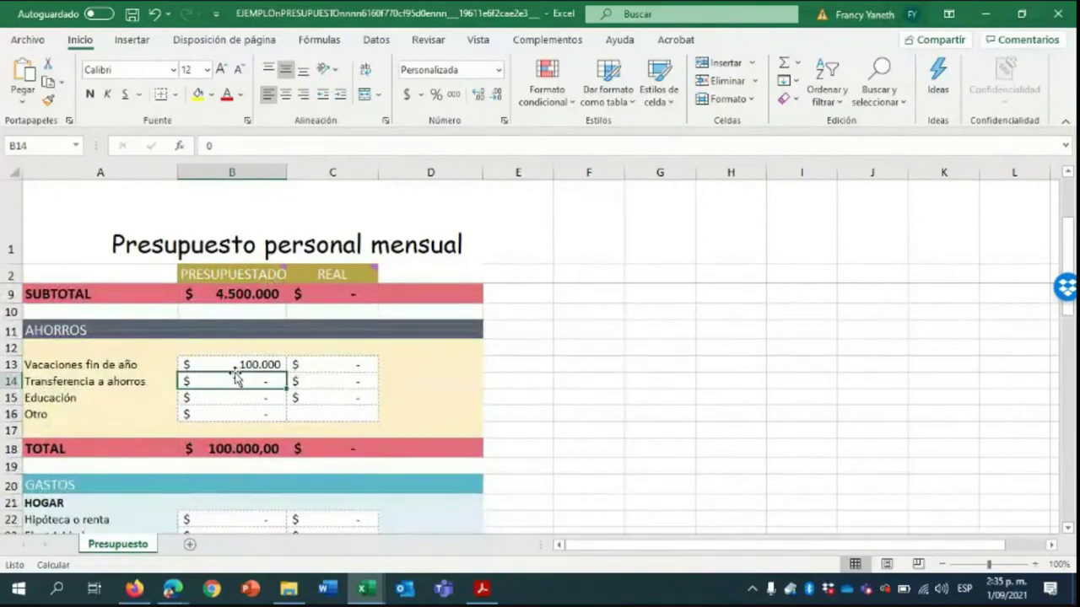
type("0")
key("Return")
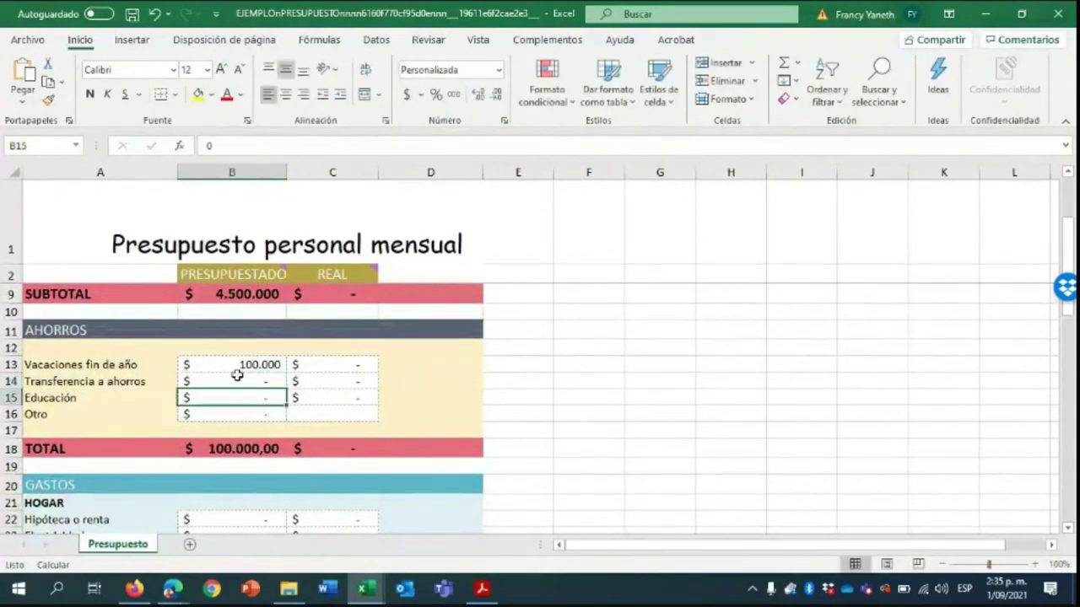
Review the savings concept labels in A13:A16, including the Vacaciones fin de año, Transferencia a ahorros and Educación rows
left_click_drag(103, 365, 108, 407)
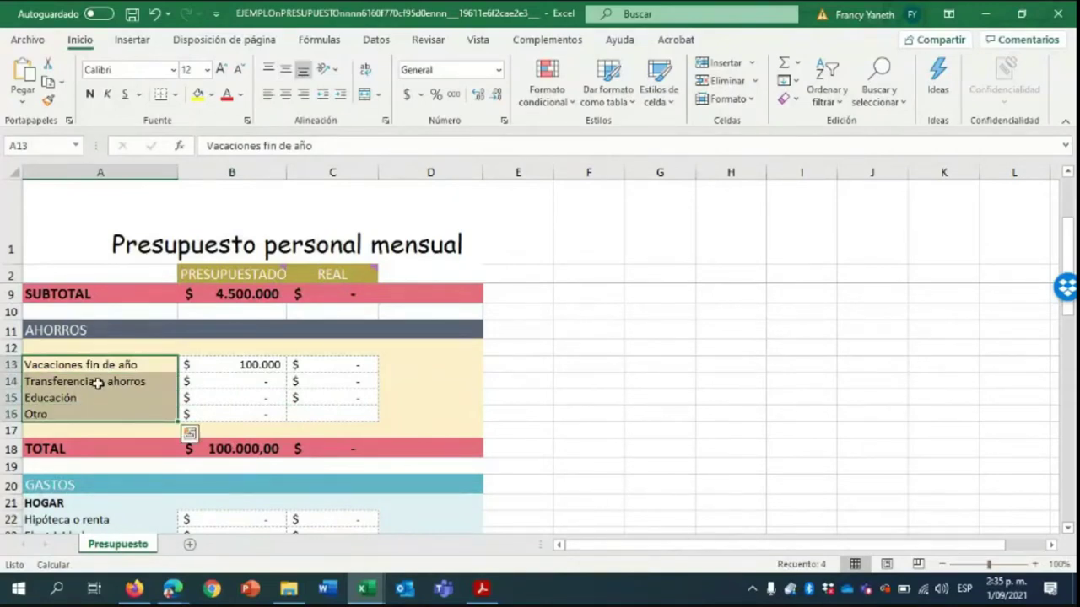
left_click(101, 382)
left_click(81, 364)
left_click(80, 381)
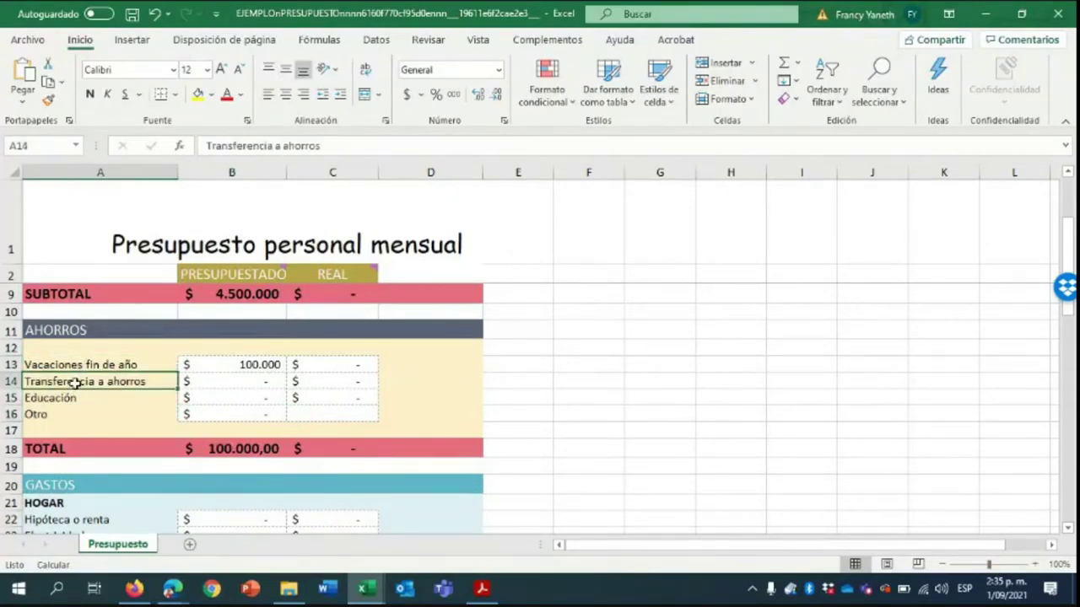
left_click(78, 398)
Review the GASTOS category headings in column A: HOGAR, TRANSPORTE, GATOS DIARIOS, ENTRETENIMIENTO, SALUD and VACACIONES
scroll(94, 402, "down", 3)
scroll(95, 401, "down", 1)
scroll(94, 402, "up", 1)
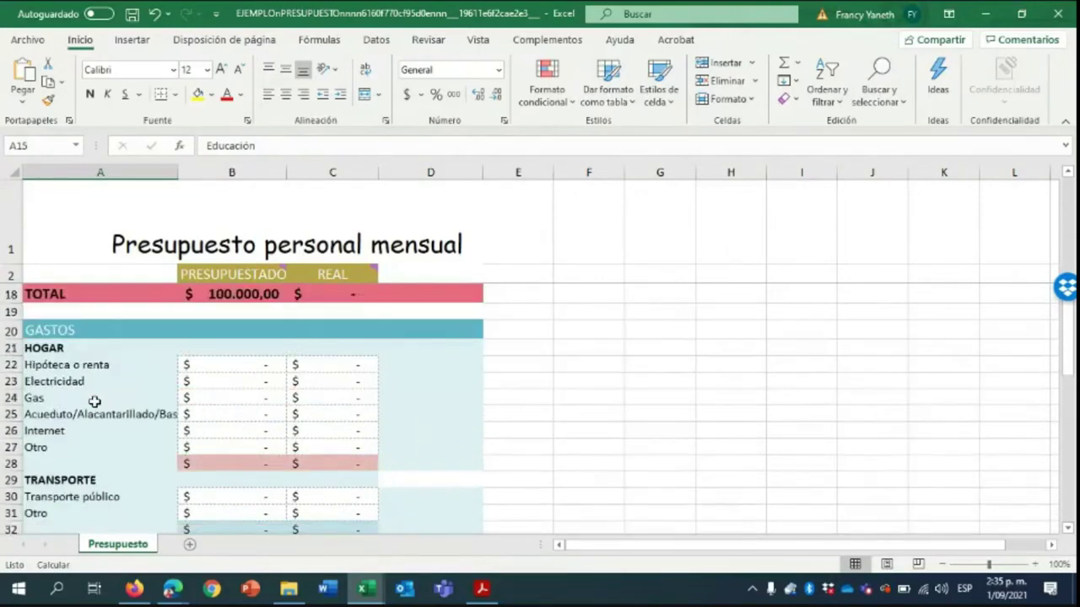
scroll(542, 434, "down", 2)
scroll(541, 433, "up", 2)
left_click(85, 353)
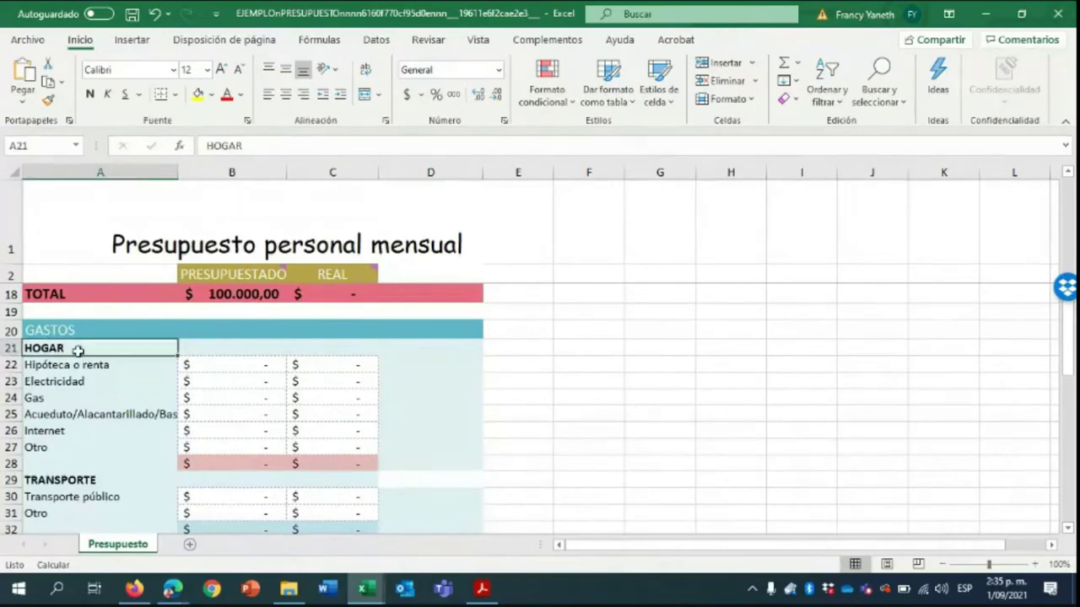
scroll(109, 409, "down", 1)
left_click(100, 424)
scroll(98, 421, "down", 2)
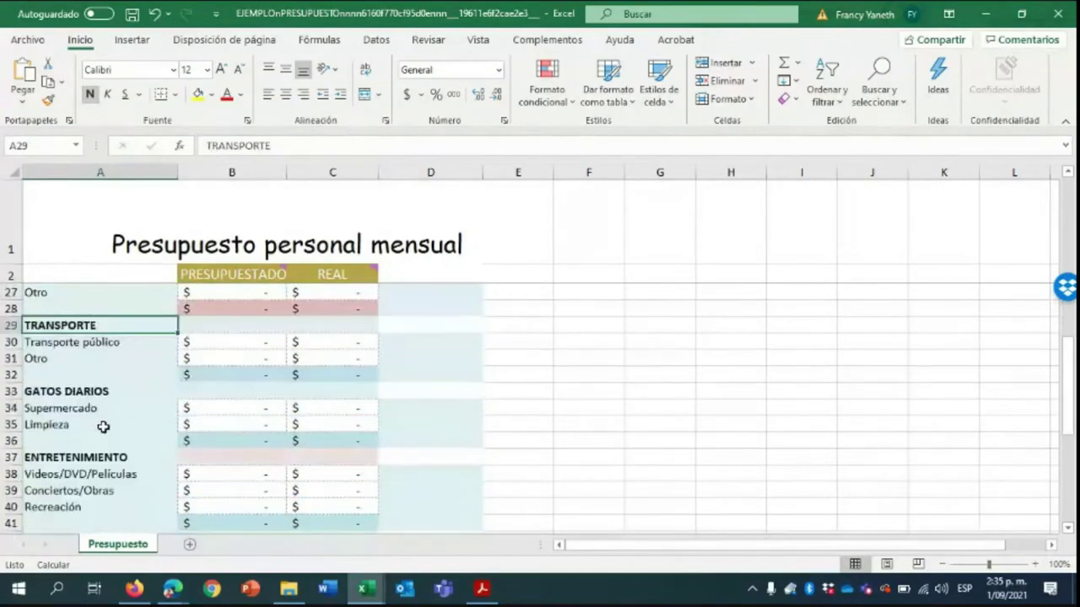
left_click(91, 397)
scroll(93, 398, "down", 2)
left_click(97, 359)
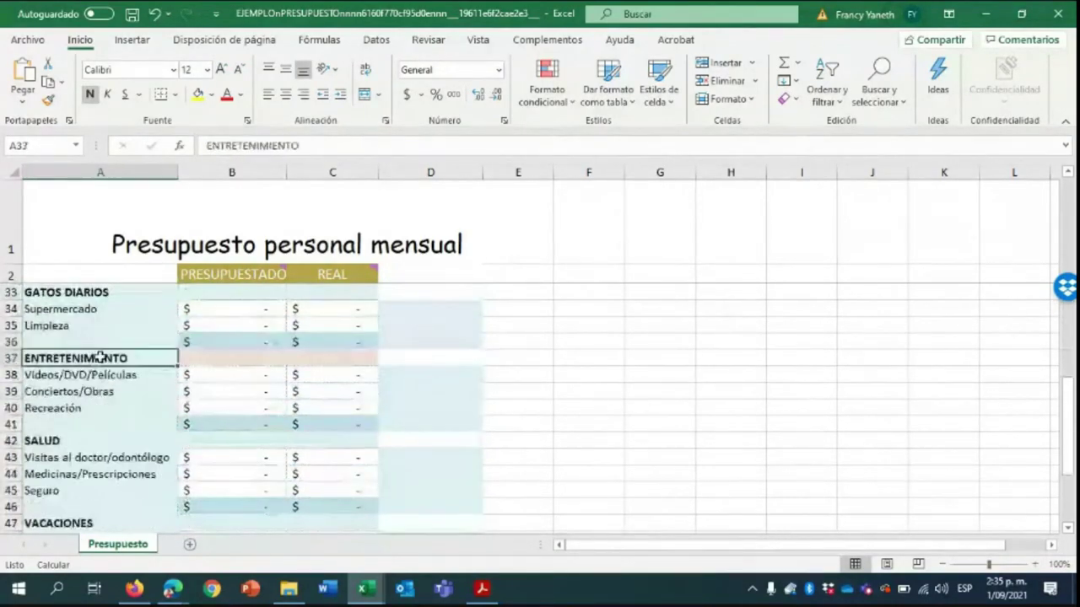
scroll(111, 413, "down", 1)
left_click(84, 388)
scroll(85, 388, "down", 2)
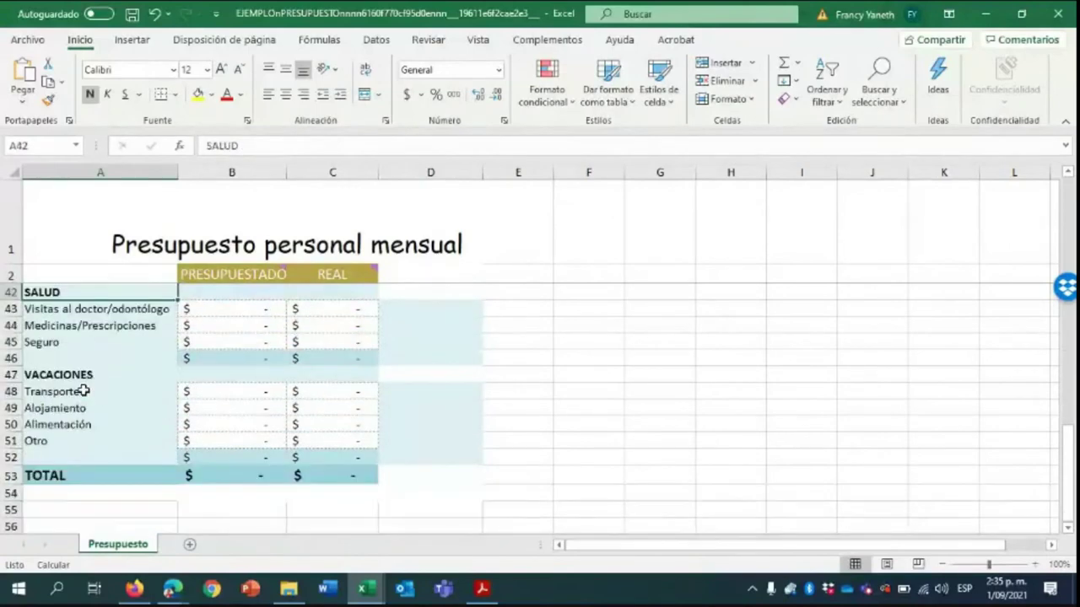
left_click(96, 376)
scroll(268, 471, "up", 9)
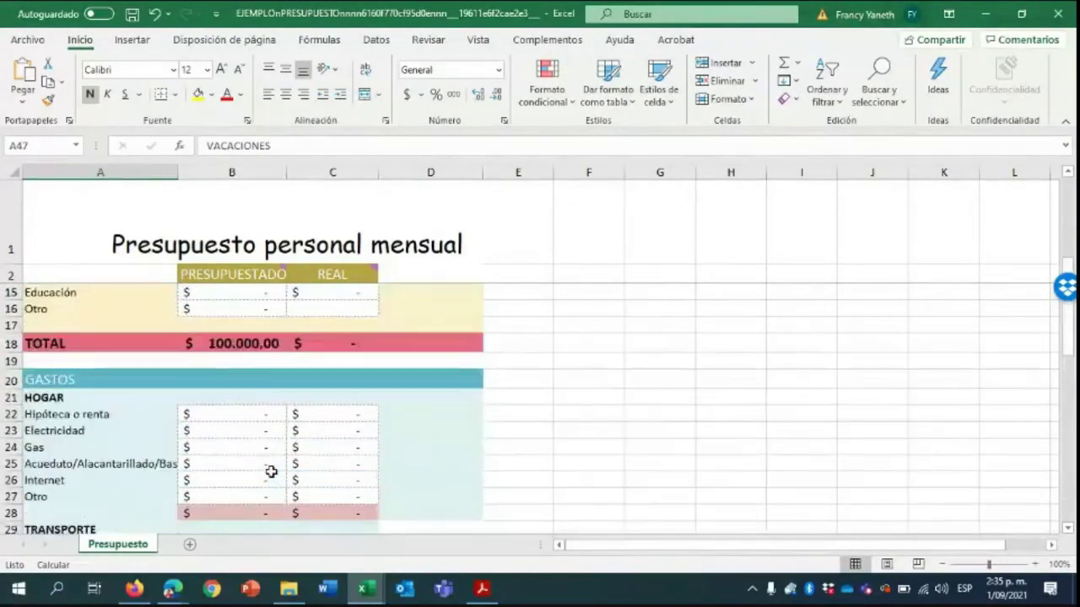
Enter a budgeted amount of 750000 for Hipóteca o renta under HOGAR in B22
scroll(271, 471, "down", 2)
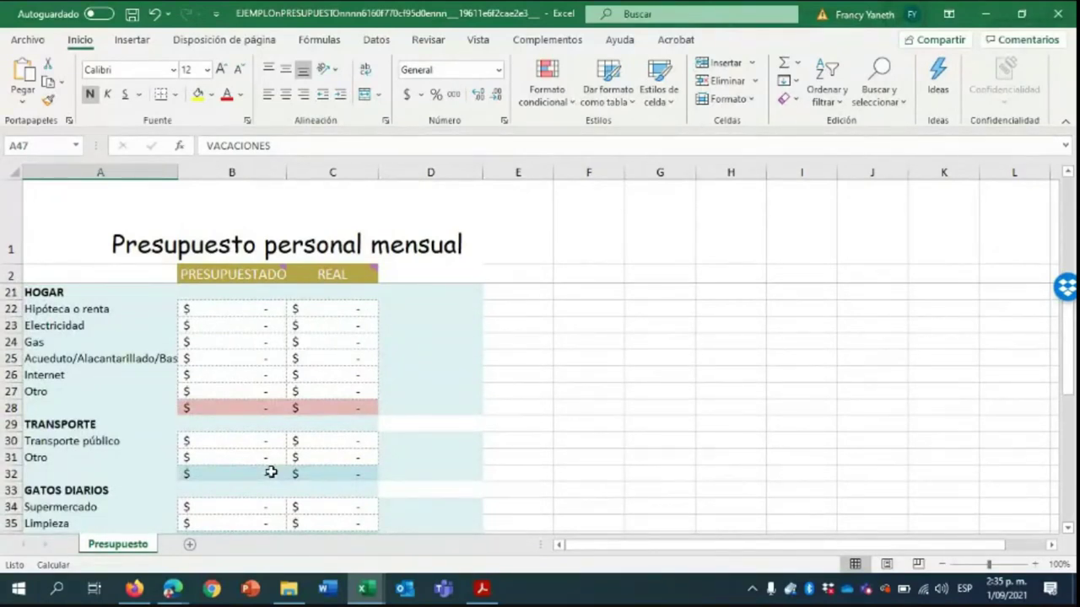
left_click(64, 293)
scroll(99, 354, "up", 1)
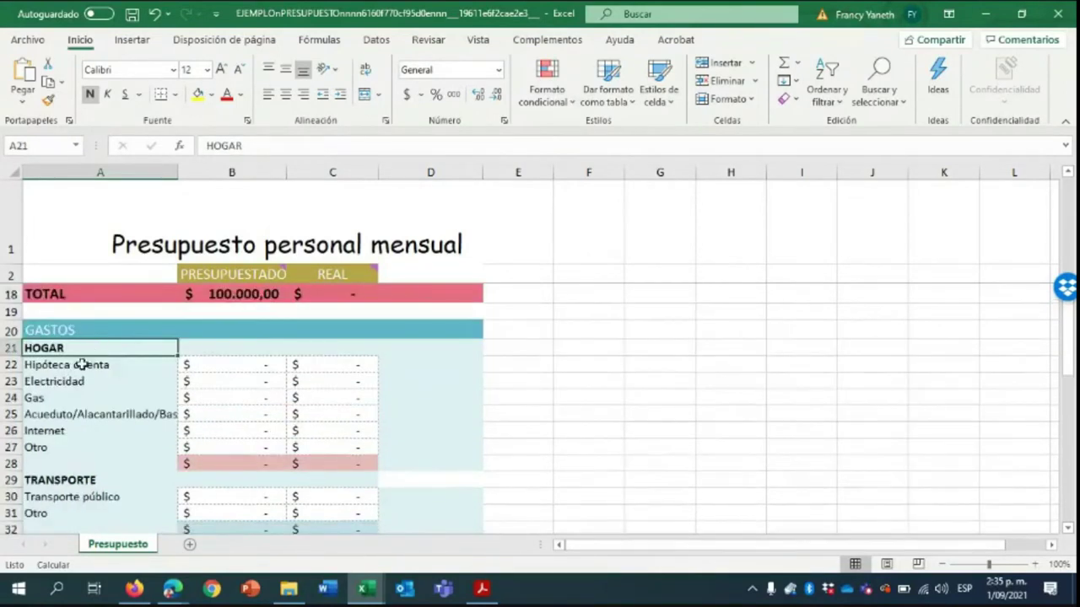
left_click(78, 365)
left_click(213, 368)
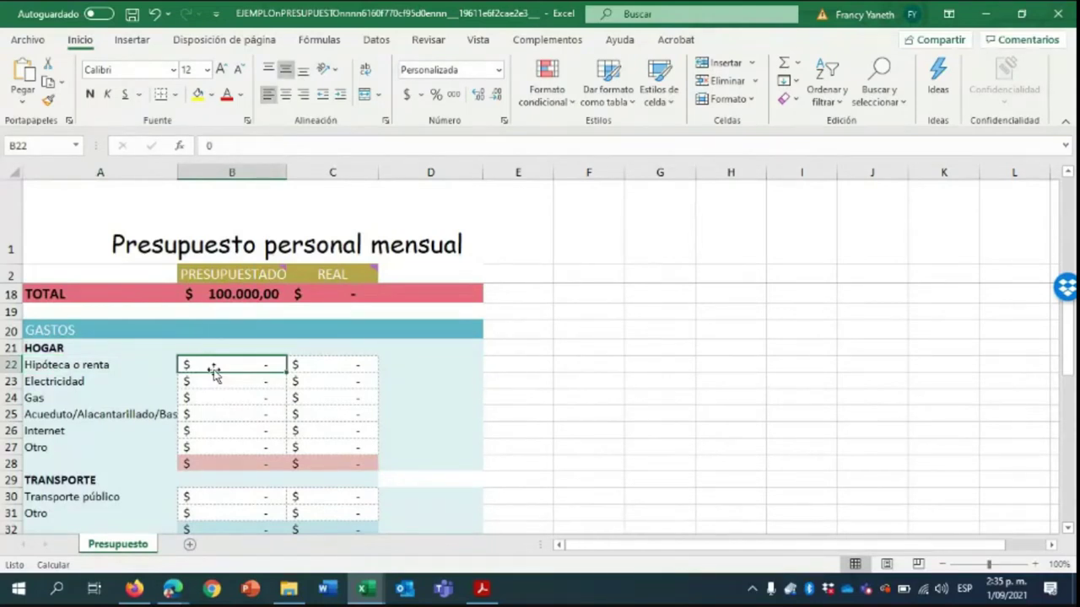
type("75")
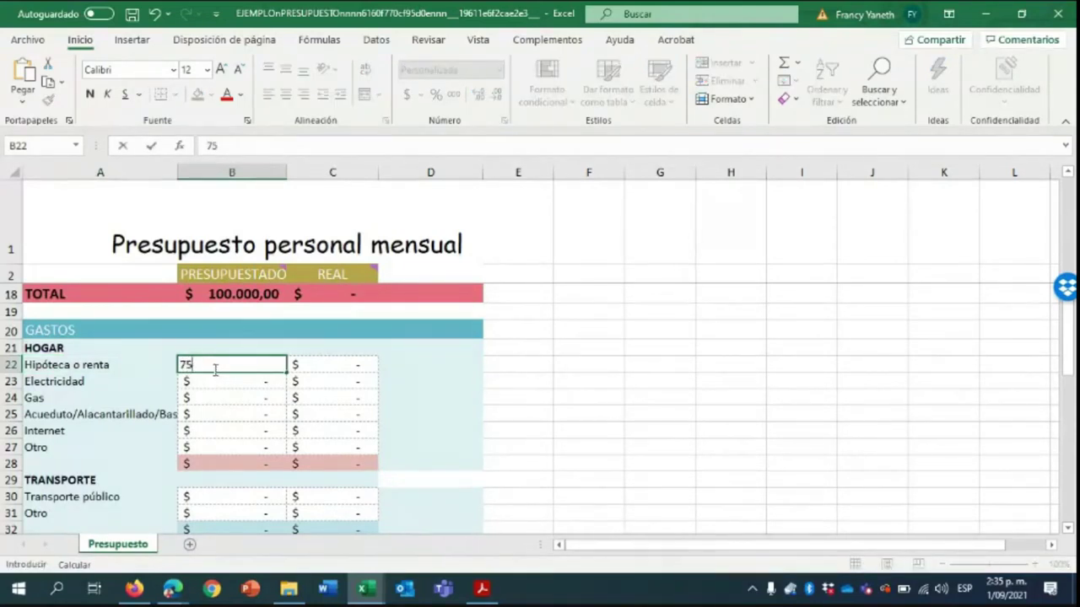
type("0000000")
key("Return")
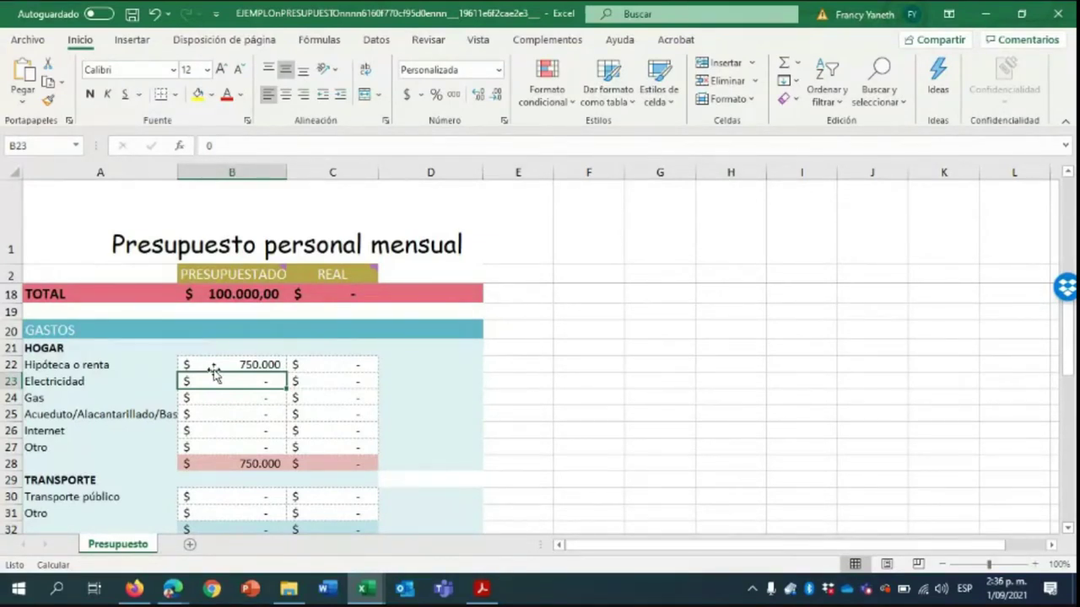
Enter the HOGAR budgeted amounts in B23:B25: 87000 for Electricidad, 34500 for Gas and 100000 for the Acueduto/Alacantarillado row
type("8")
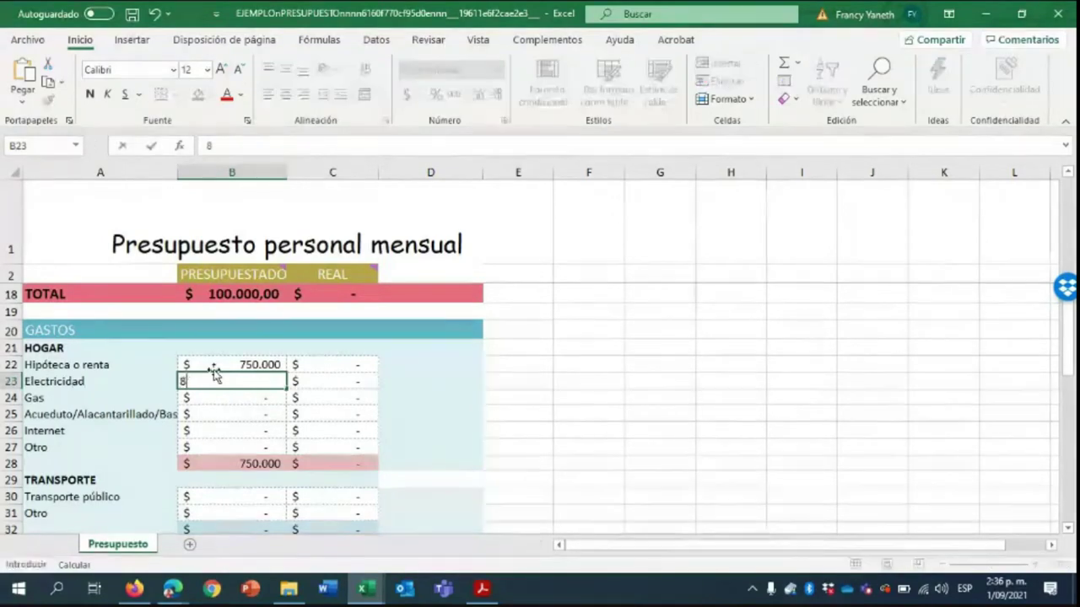
type("7.00000")
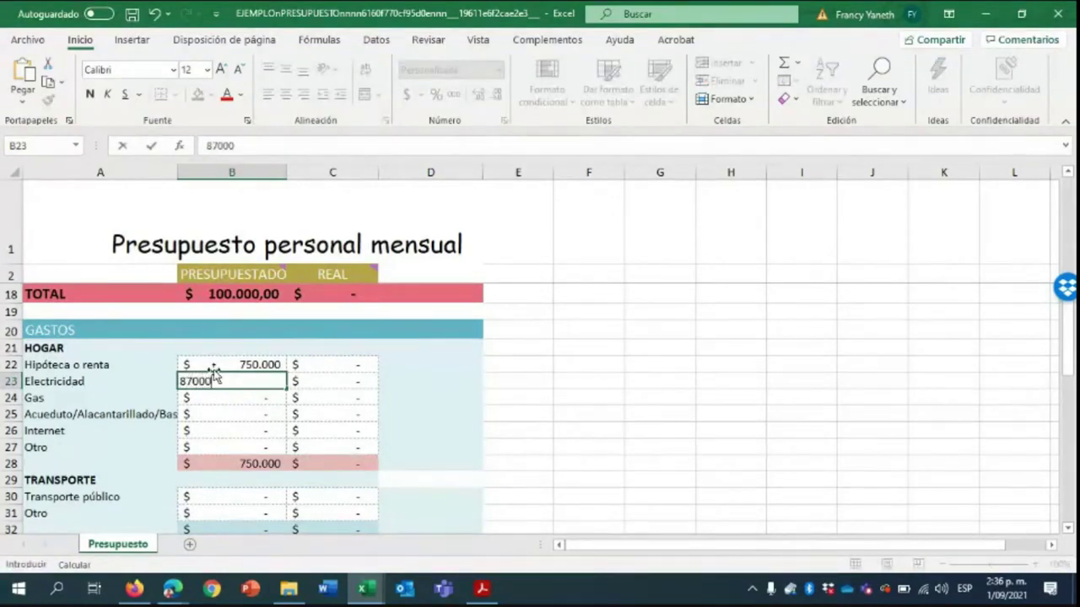
key("Return")
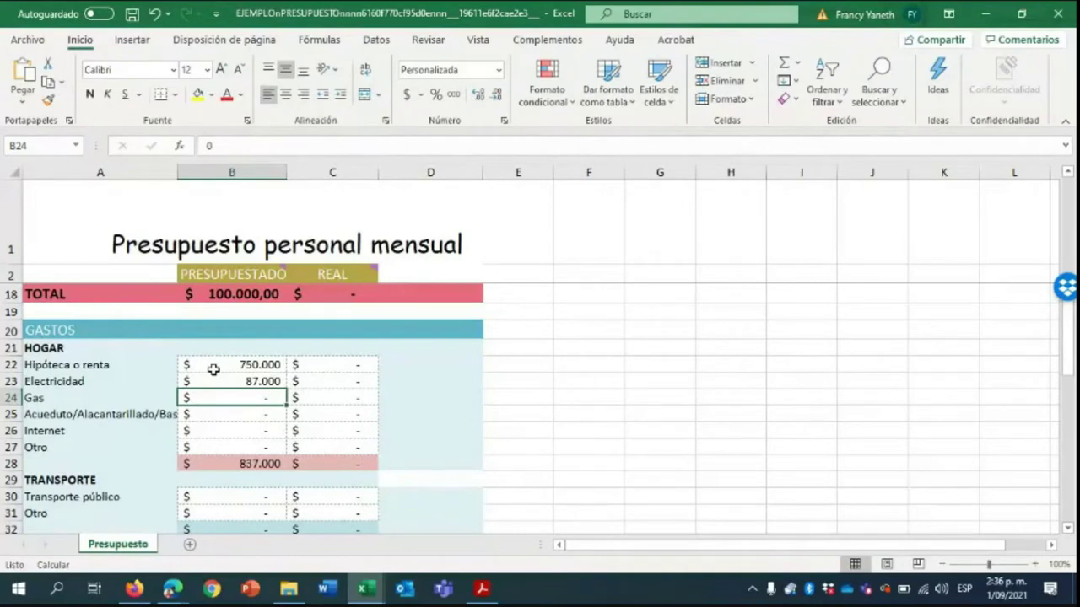
type("34.500")
key("Return")
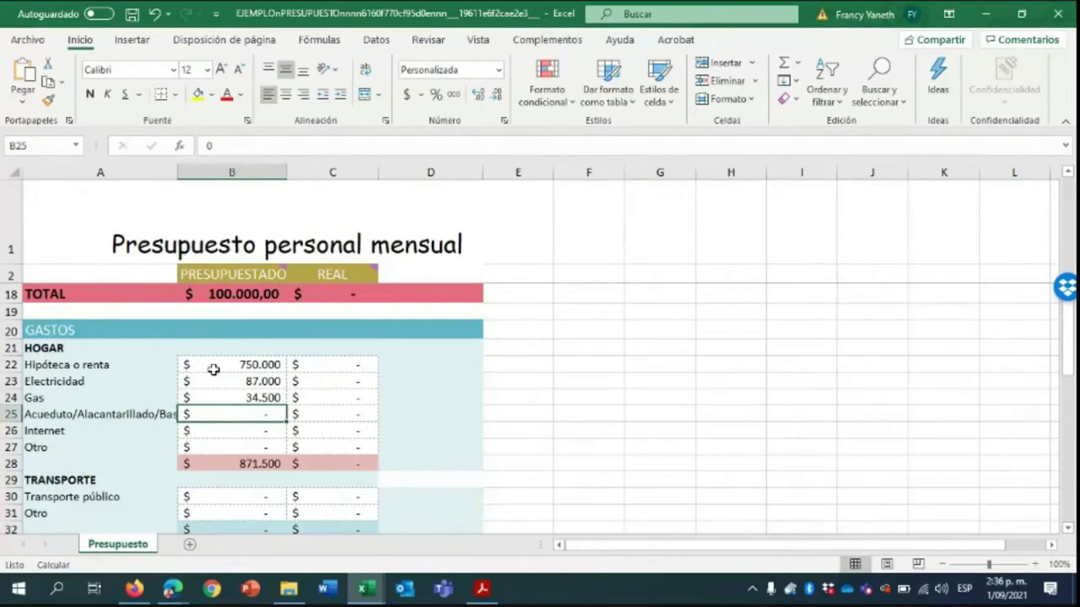
type("100000")
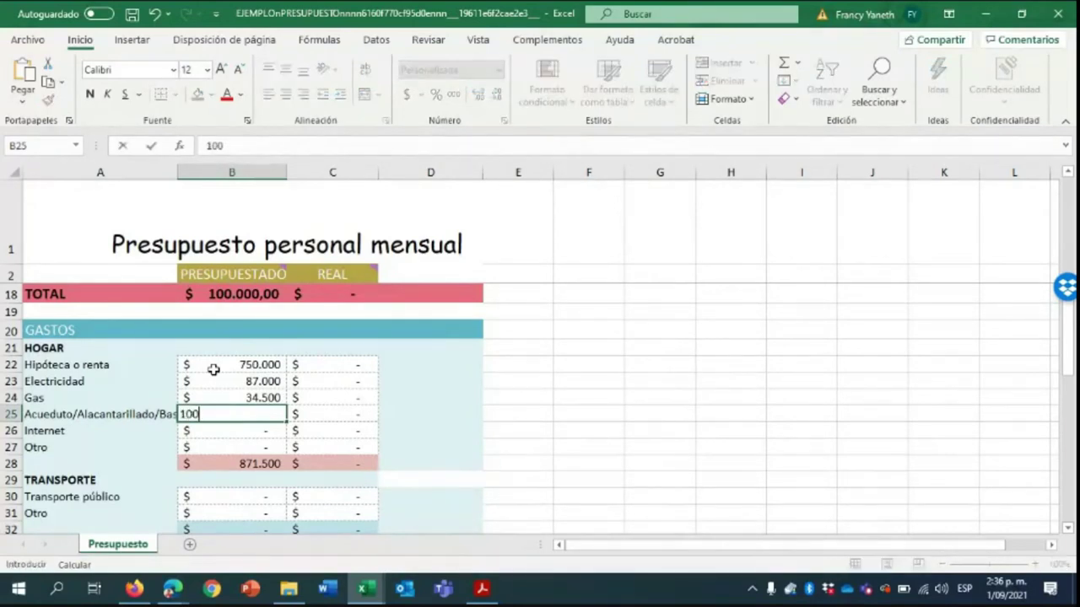
key("Return")
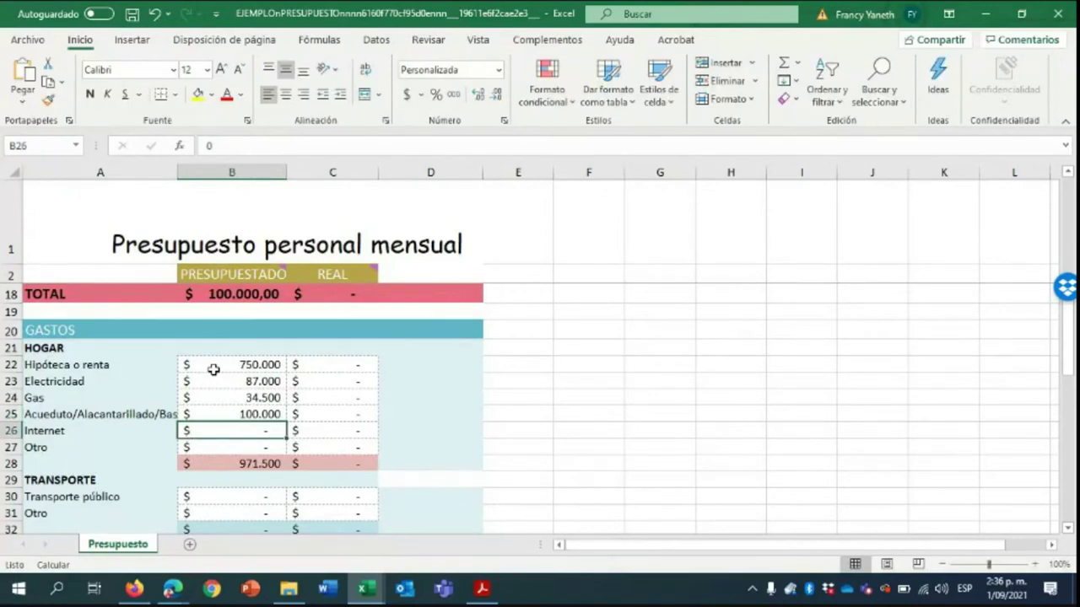
Examine the HOGAR sum formula in B28 and compare it with the income TOTAL and SUBTOTAL in B8:B9
left_click(220, 463)
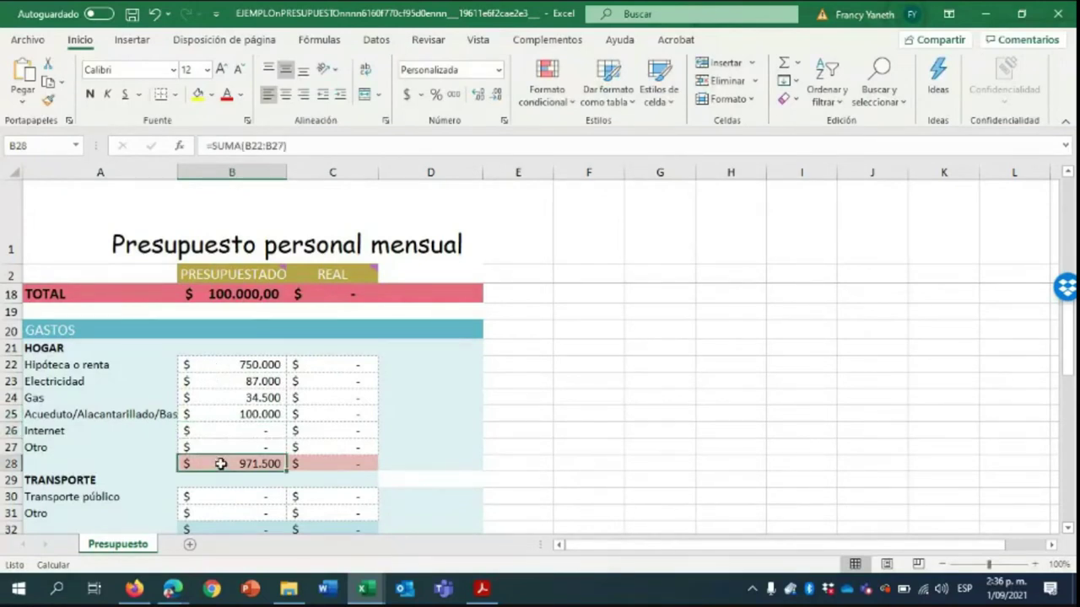
scroll(220, 463, "up", 4)
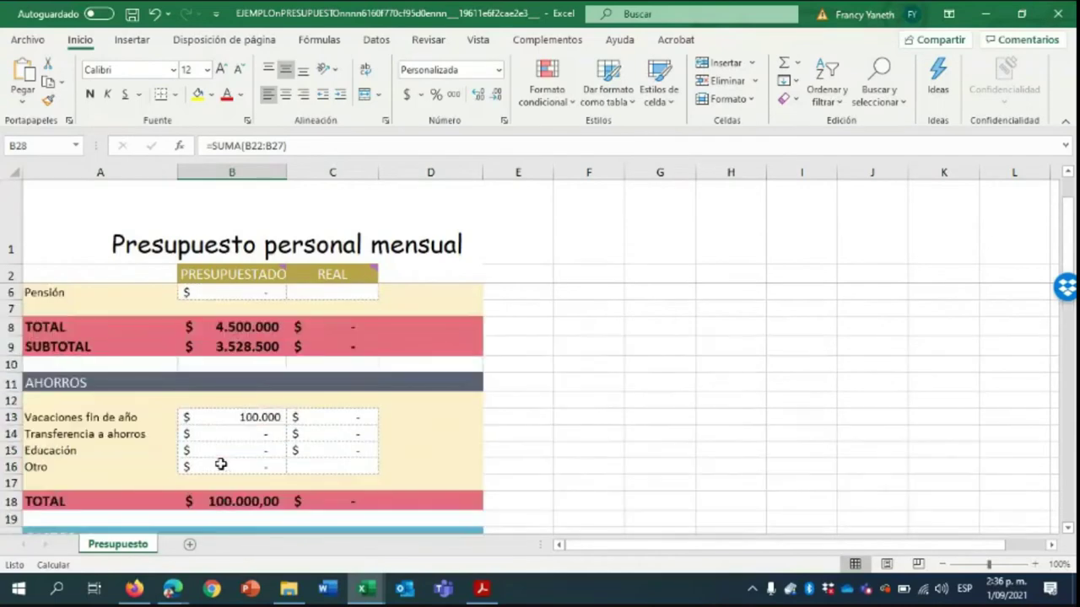
scroll(220, 463, "down", 3)
scroll(220, 463, "up", 4)
scroll(220, 463, "down", 1)
scroll(221, 463, "down", 4)
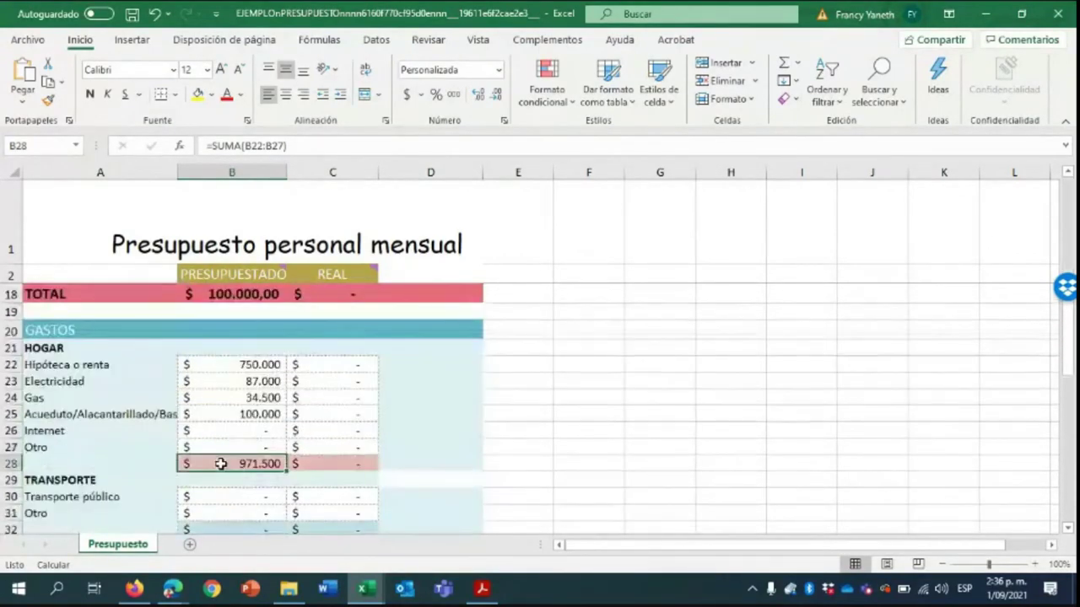
Enter a budgeted amount of 250000 for Transporte público under TRANSPORTE in B30
scroll(220, 463, "down", 3)
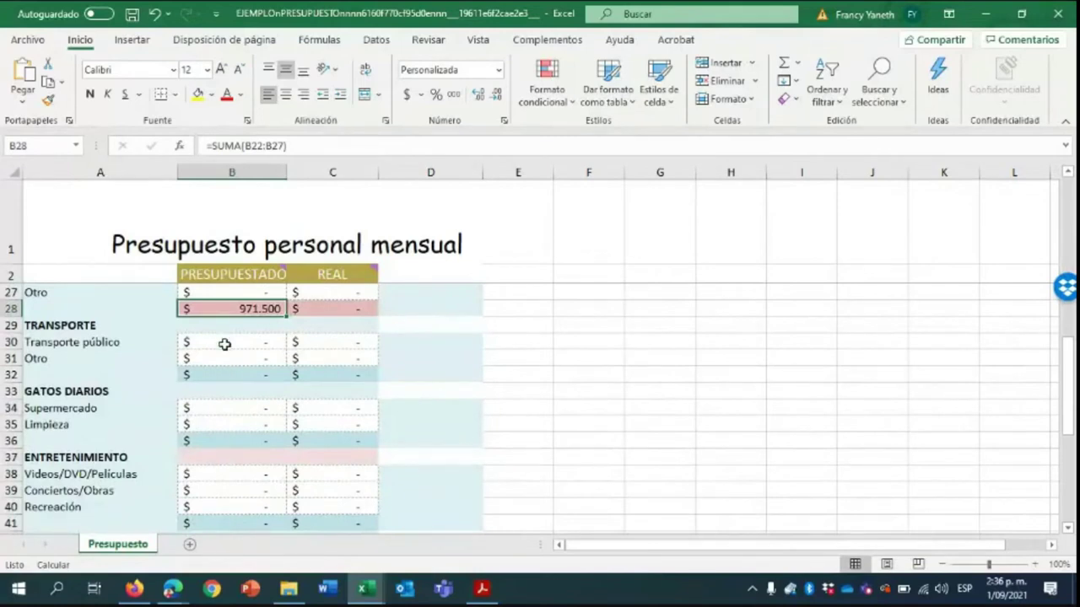
left_click(225, 344)
left_click(59, 342)
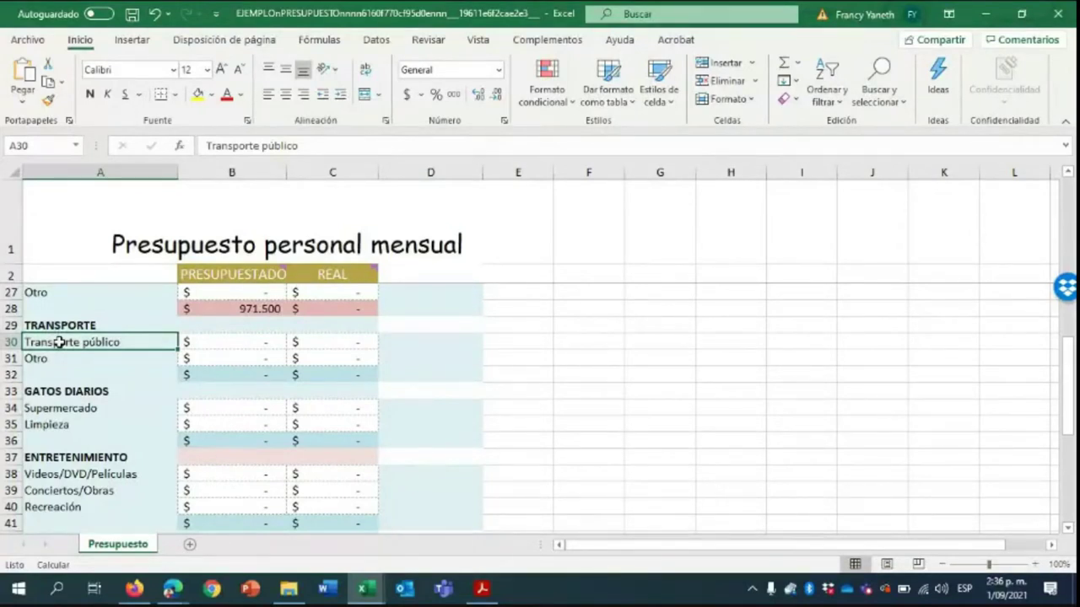
left_click(211, 342)
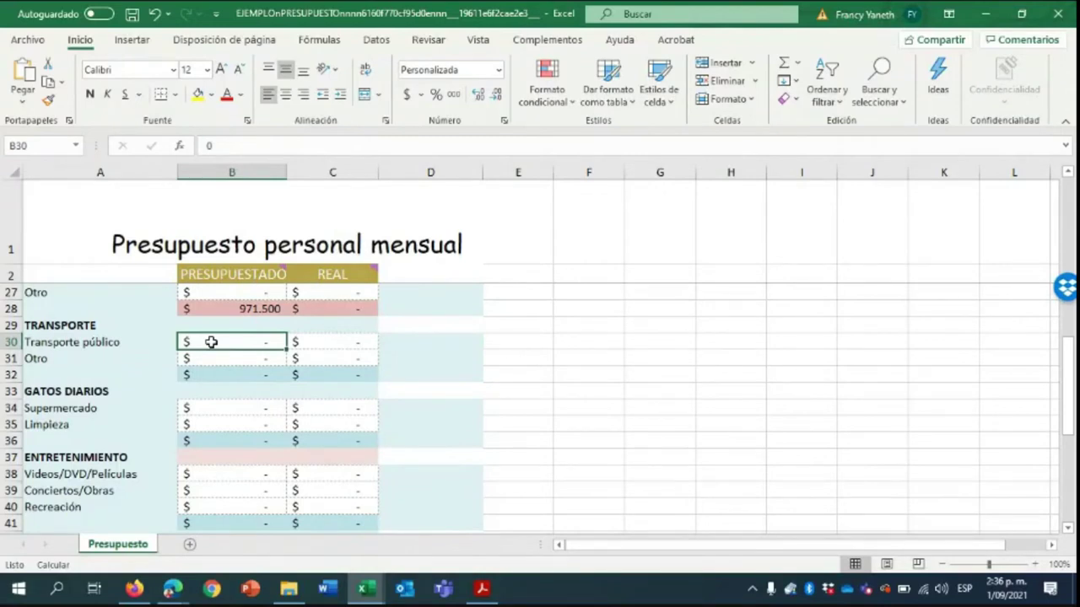
type("250.0000")
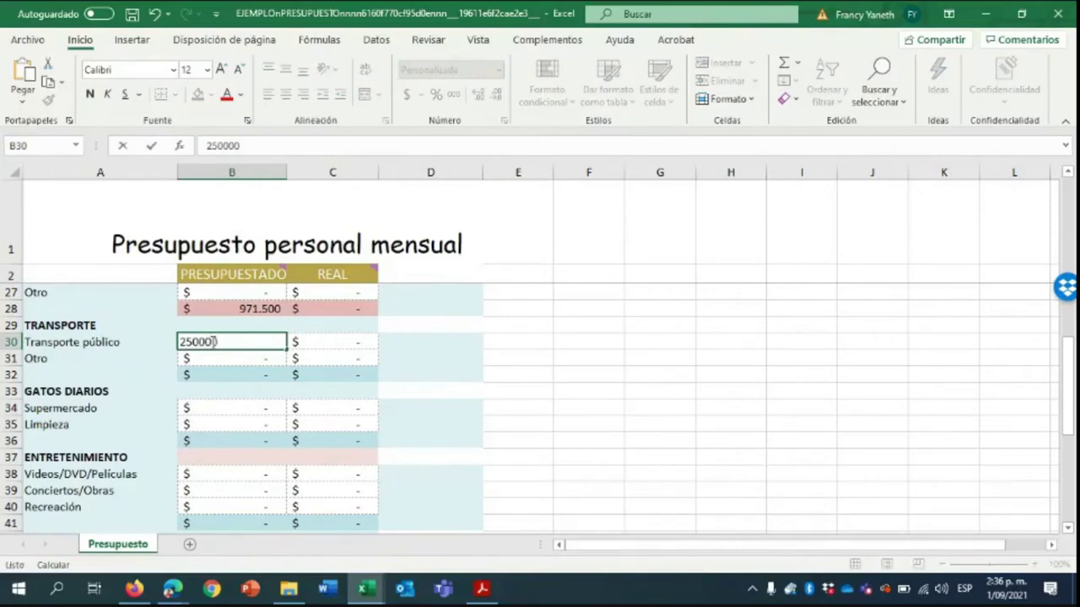
key("Return")
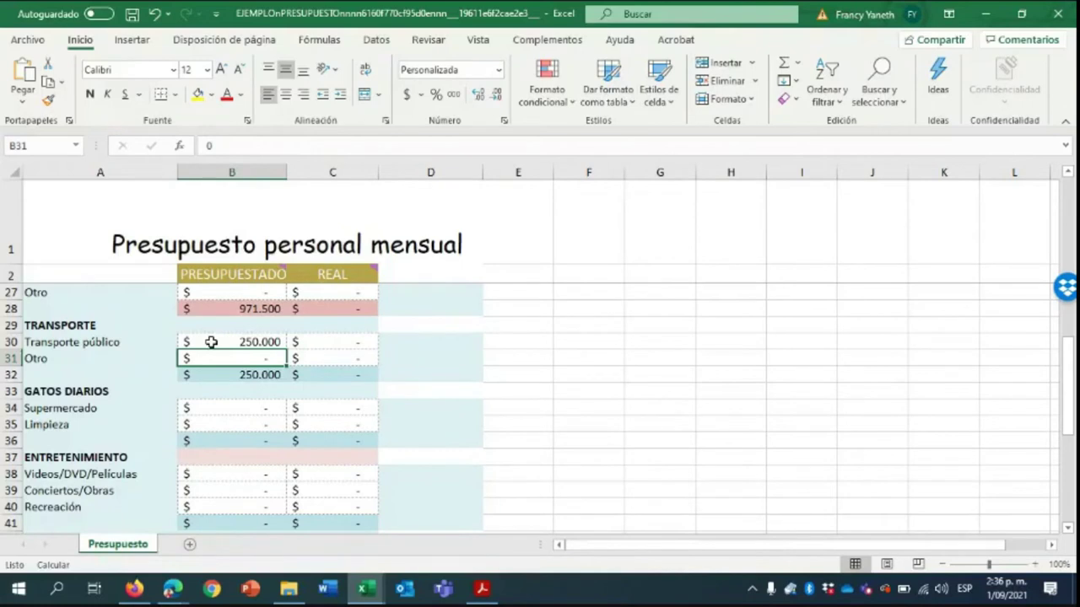
Enter a budgeted amount of 210000 for Supermercado under GATOS DIARIOS in B34
left_click_drag(66, 408, 64, 439)
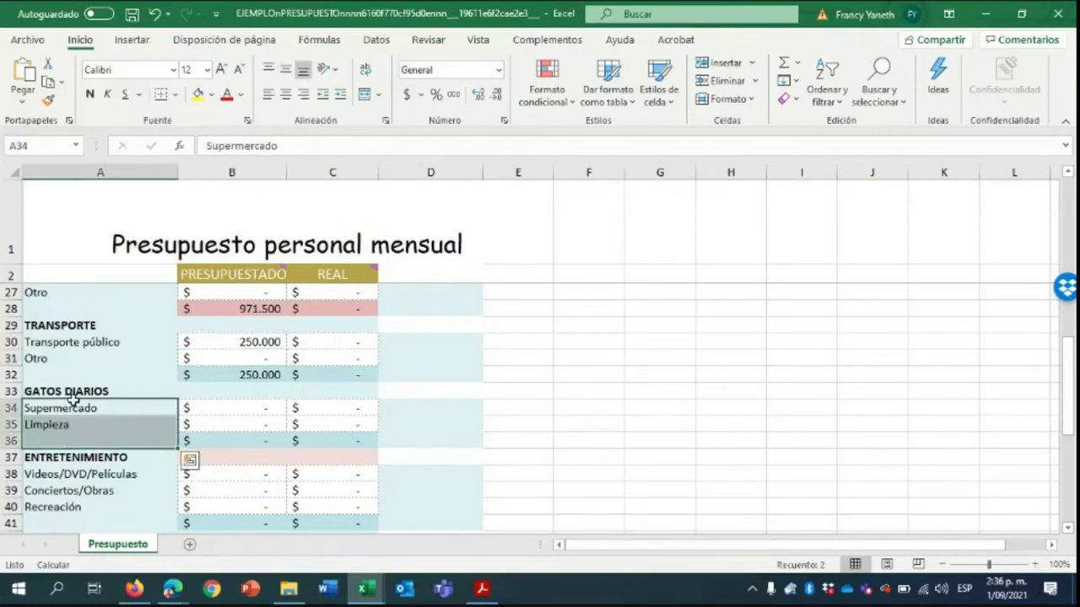
left_click(67, 407)
left_click(234, 409)
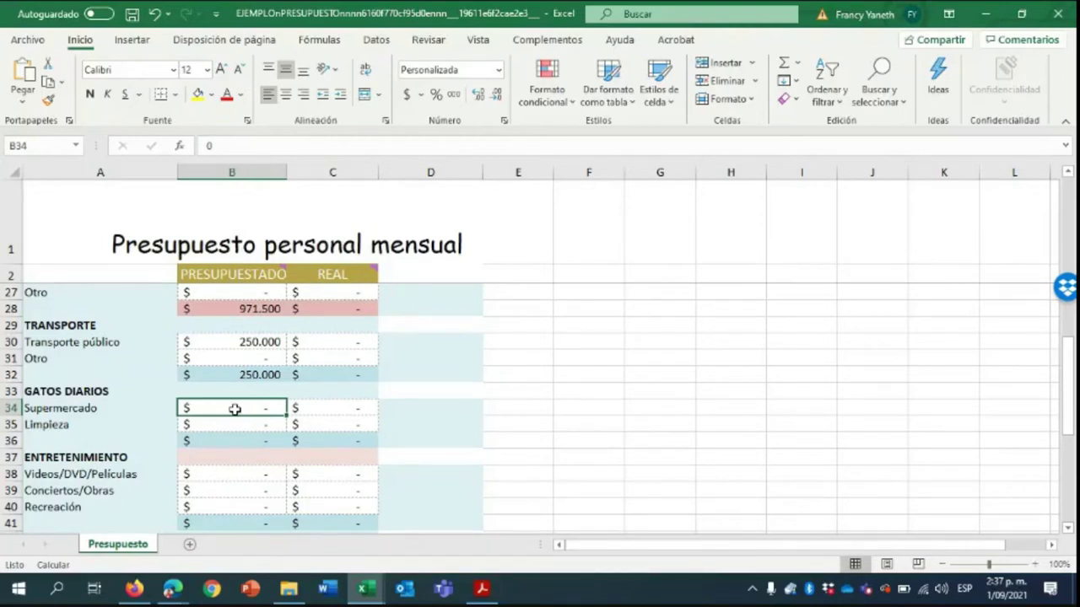
type("210000")
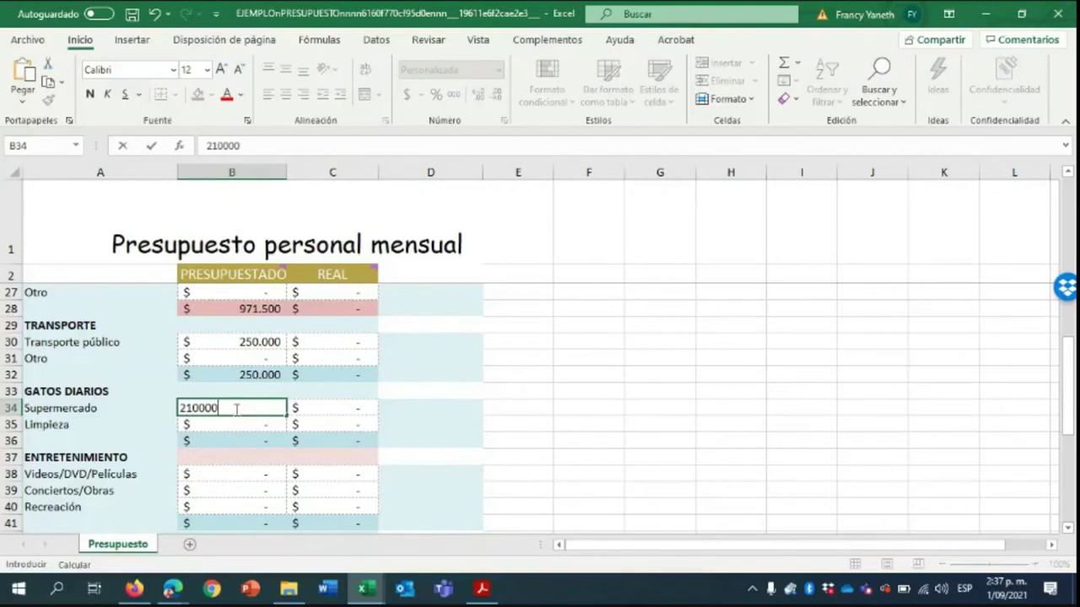
key("Return")
Enter a budgeted amount of 50000 for Recreación under ENTRETENIMIENTO in B40
scroll(235, 408, "down", 1)
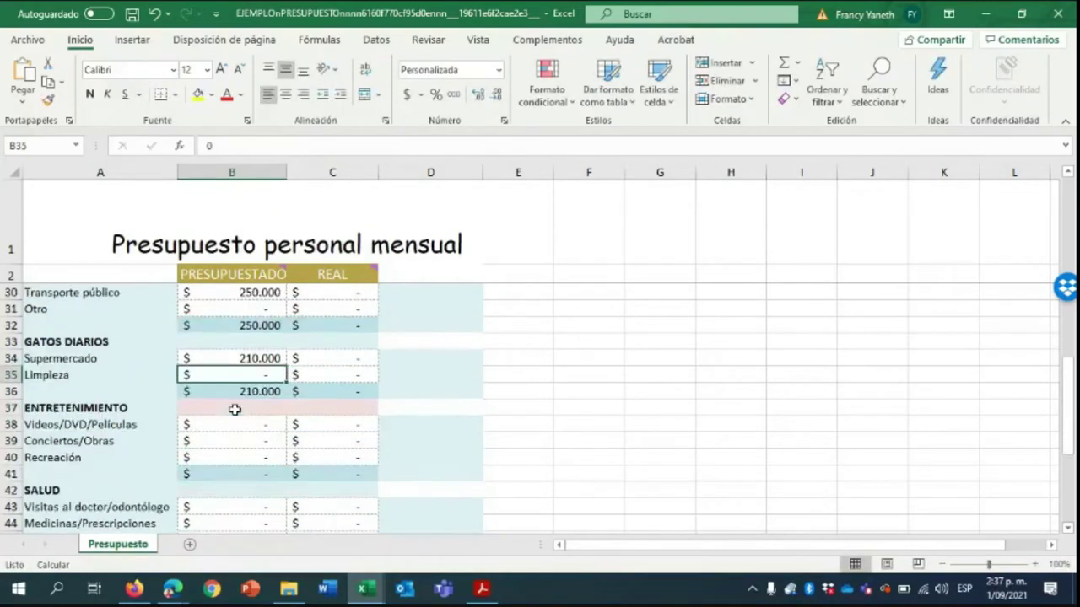
scroll(235, 408, "down", 1)
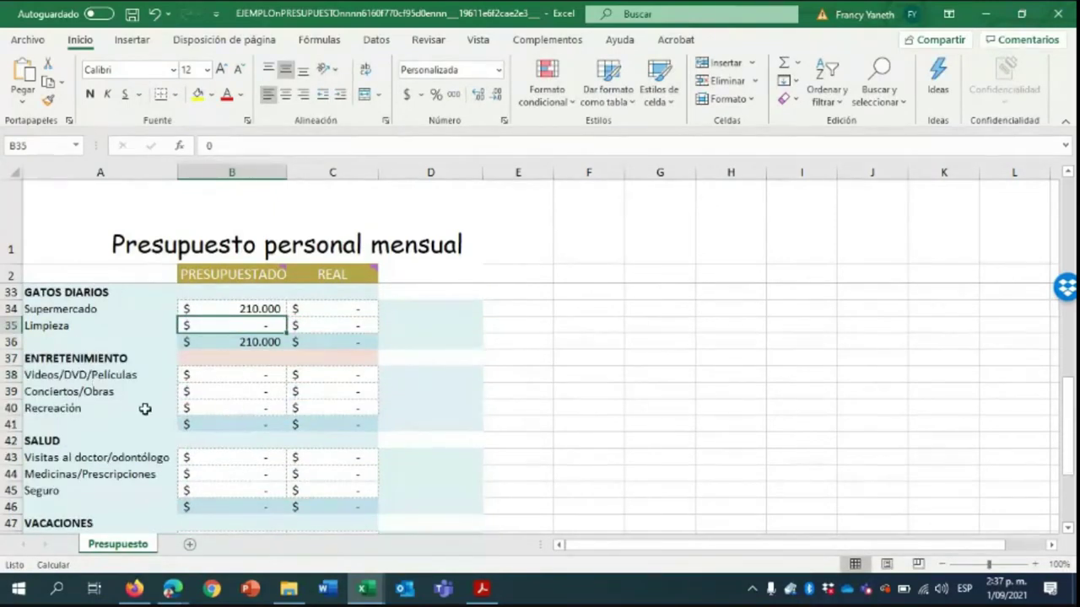
left_click(211, 408)
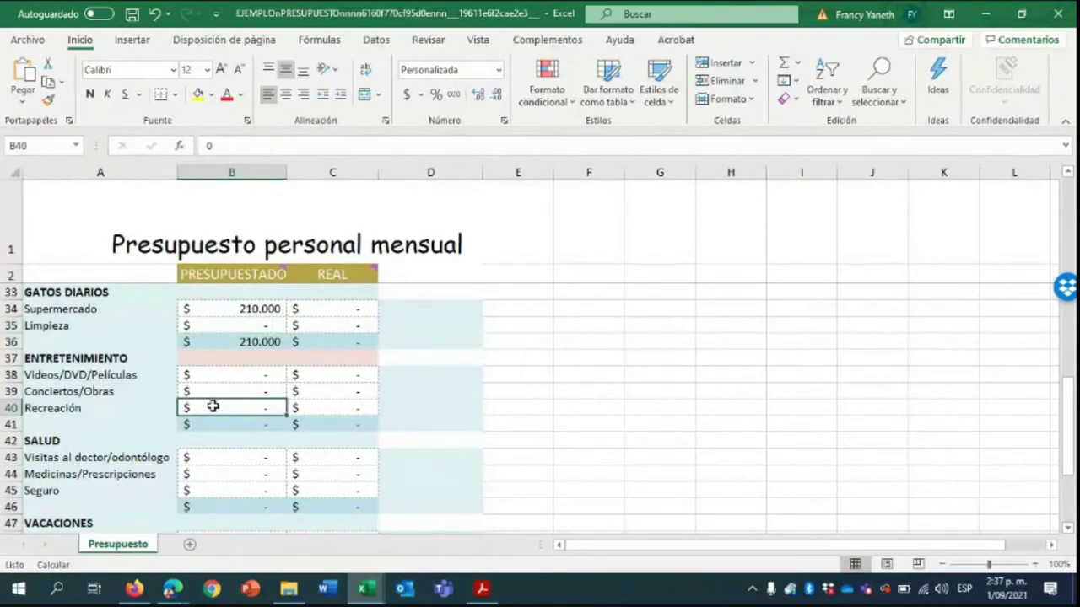
type("50.")
type("0000")
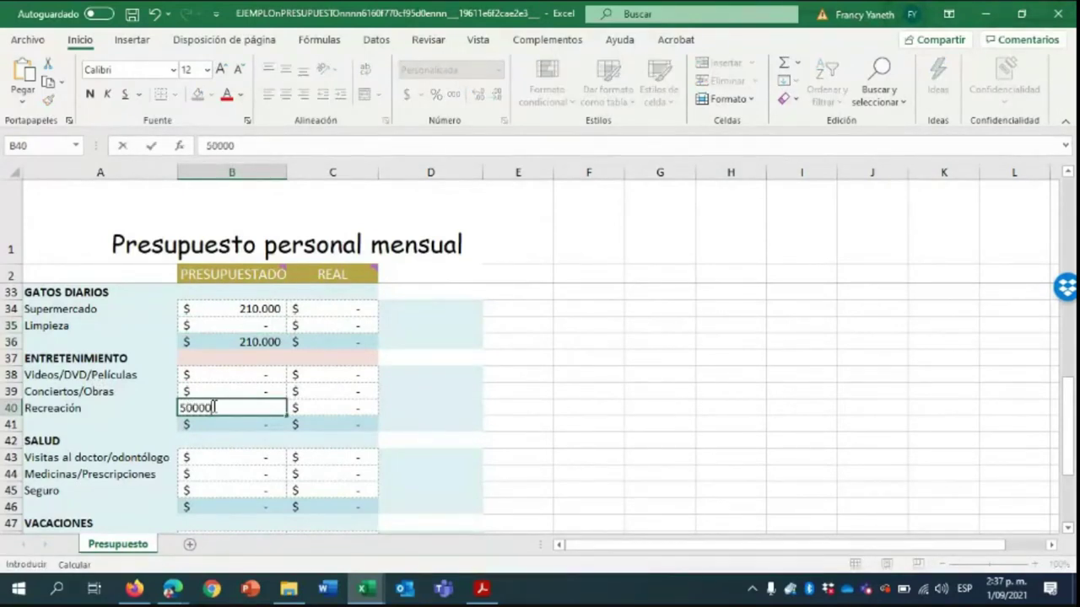
key("Return")
Enter a budgeted amount of 54600 for Visitas al doctor/odontólogo under SALUD in B43
scroll(213, 406, "down", 1)
left_click(226, 405)
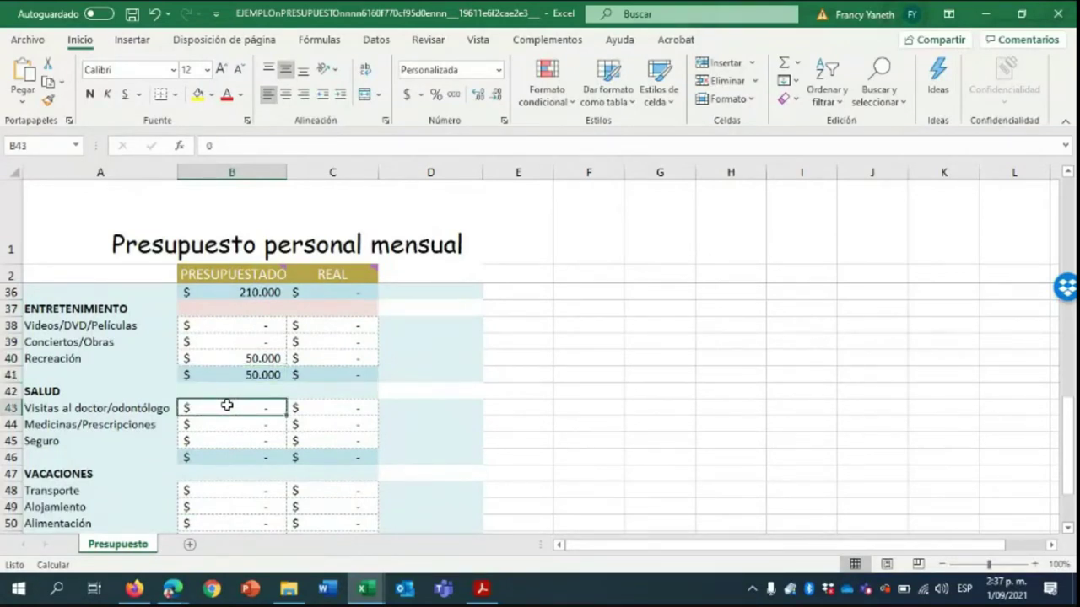
type("54600")
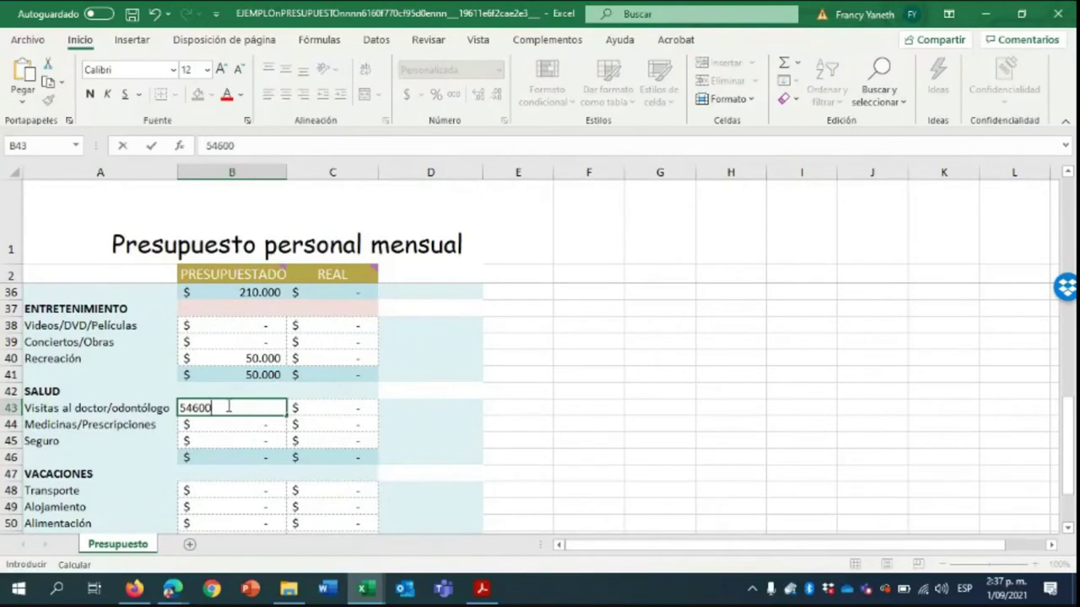
key("Return")
scroll(228, 408, "down", 2)
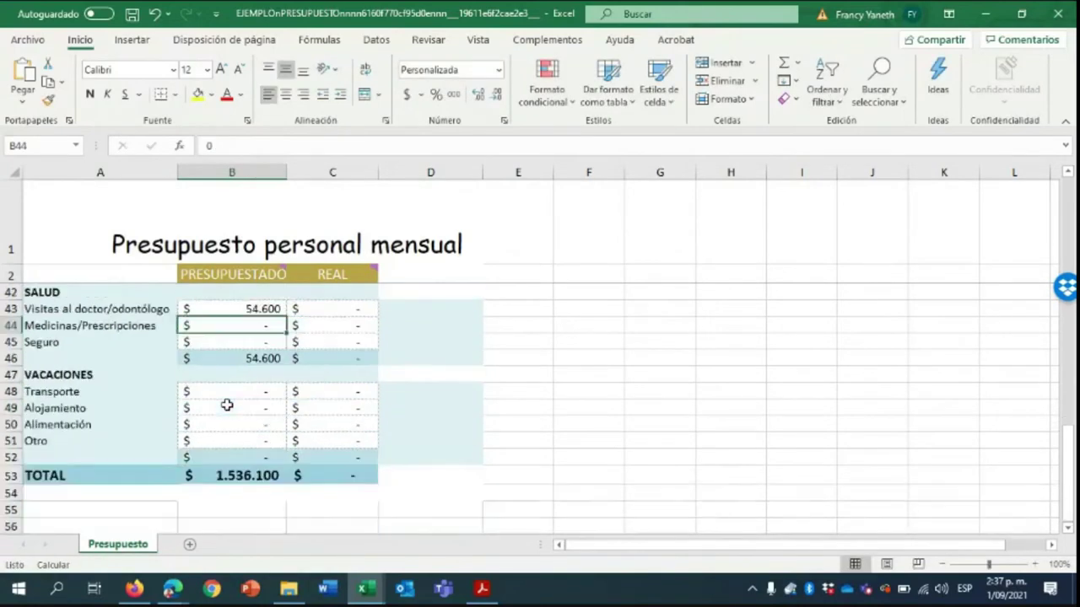
Replace the VACACIONES heading in A47 with ESTUDIO
left_click(79, 373)
double_click(123, 376)
scroll(149, 442, "up", 3)
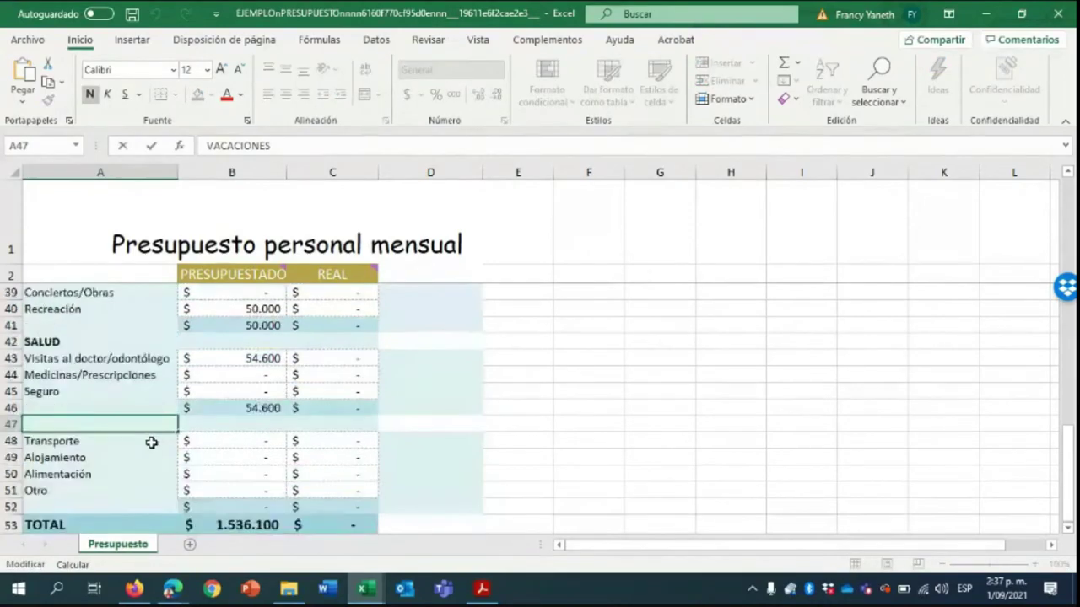
scroll(151, 442, "up", 5)
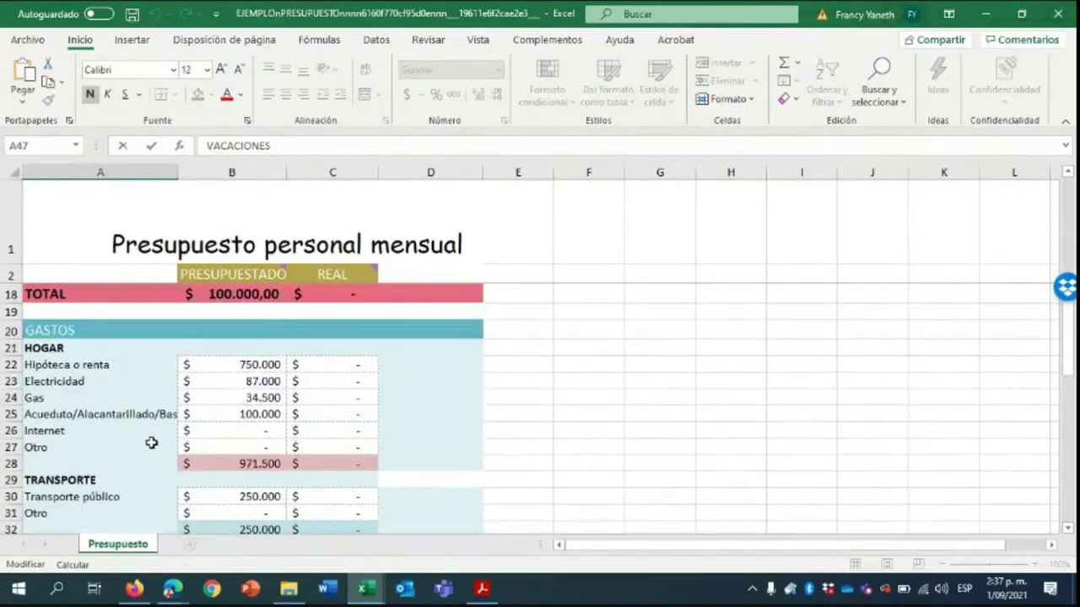
scroll(151, 442, "down", 5)
scroll(151, 442, "up", 3)
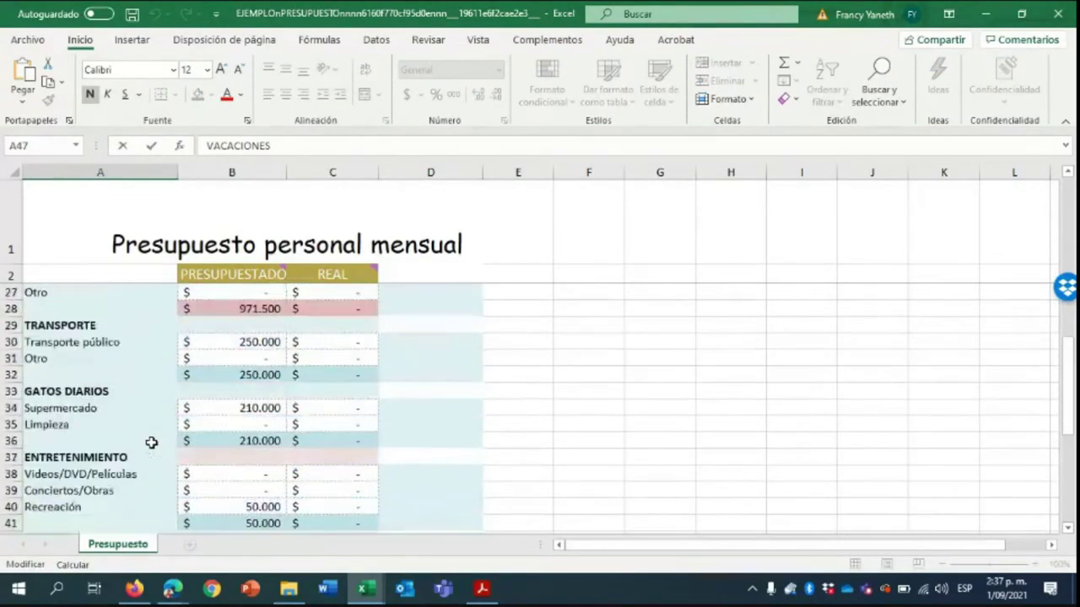
scroll(151, 442, "down", 2)
scroll(151, 442, "up", 4)
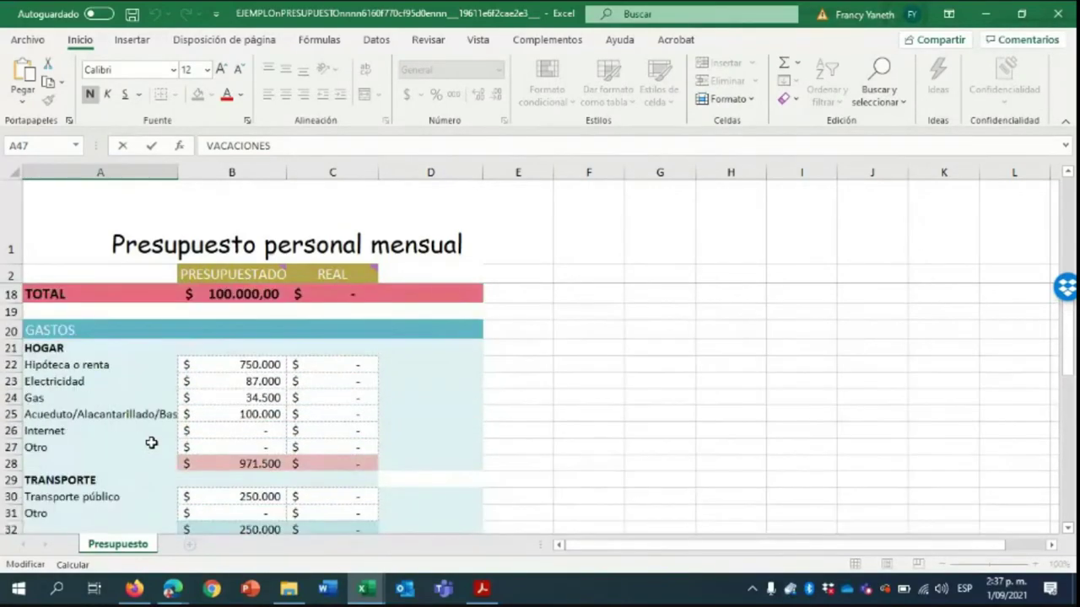
scroll(151, 442, "down", 3)
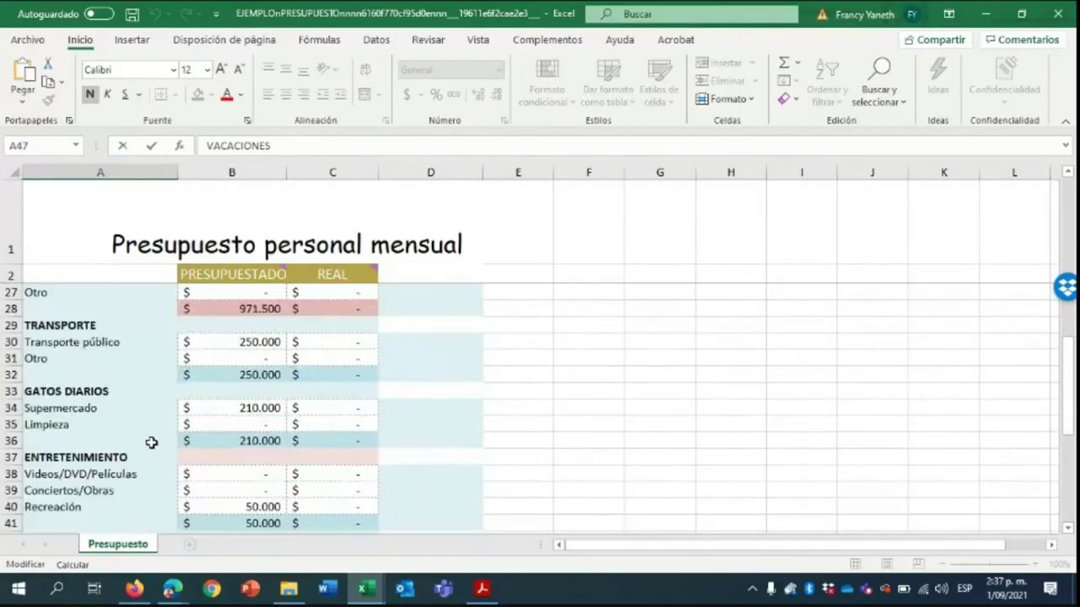
scroll(151, 442, "down", 5)
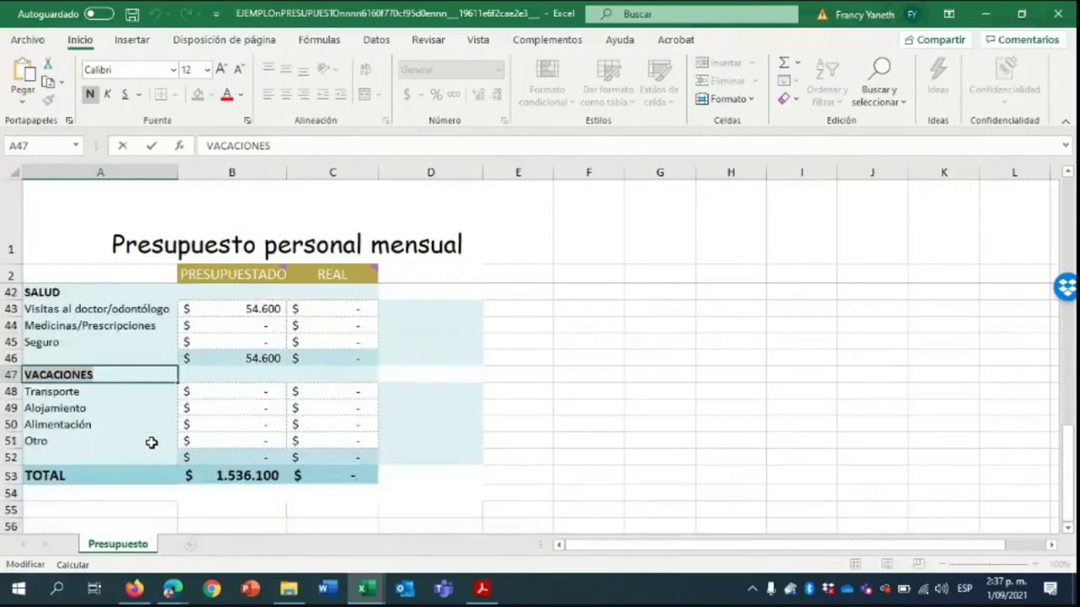
type("estudio")
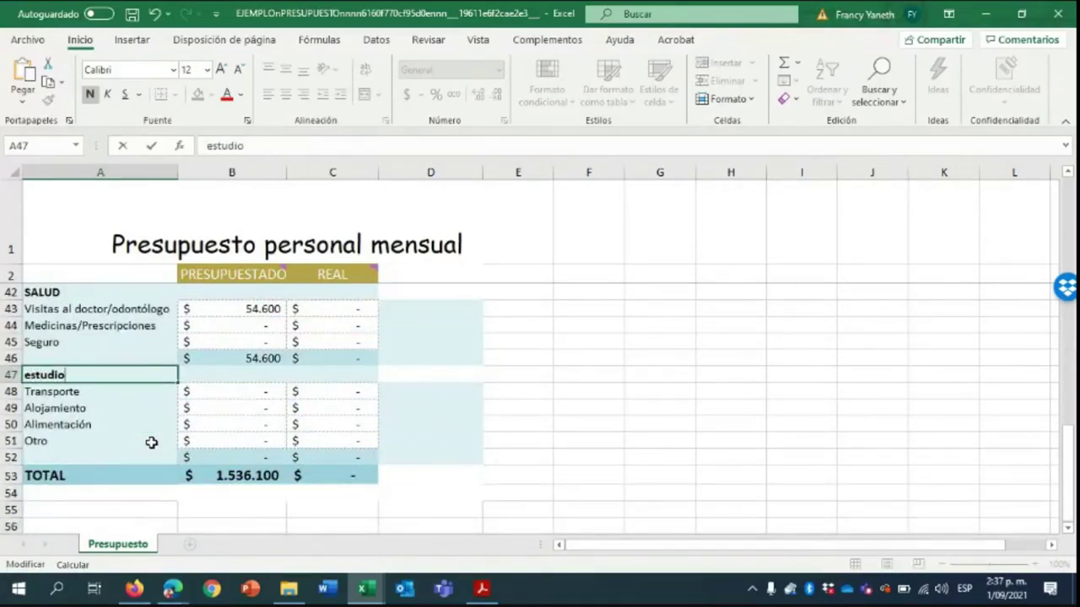
key("BackSpace")
key("BackSpace")
key("BackSpace")
key("BackSpace")
key("BackSpace")
key("BackSpace")
key("BackSpace")
type("ESTUDIO")
key("ctrl+Return")
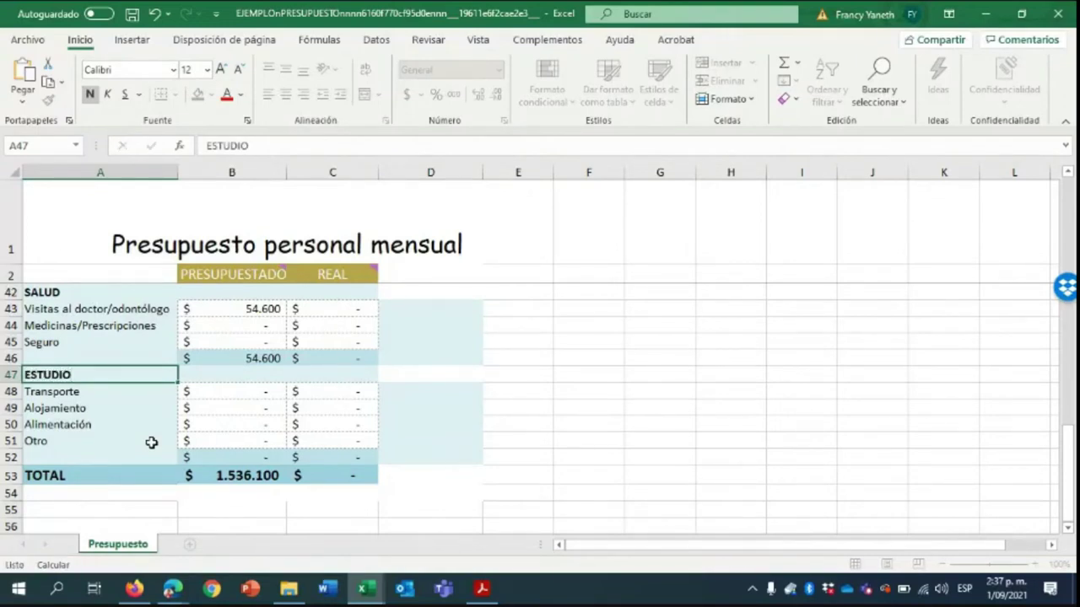
key("Return")
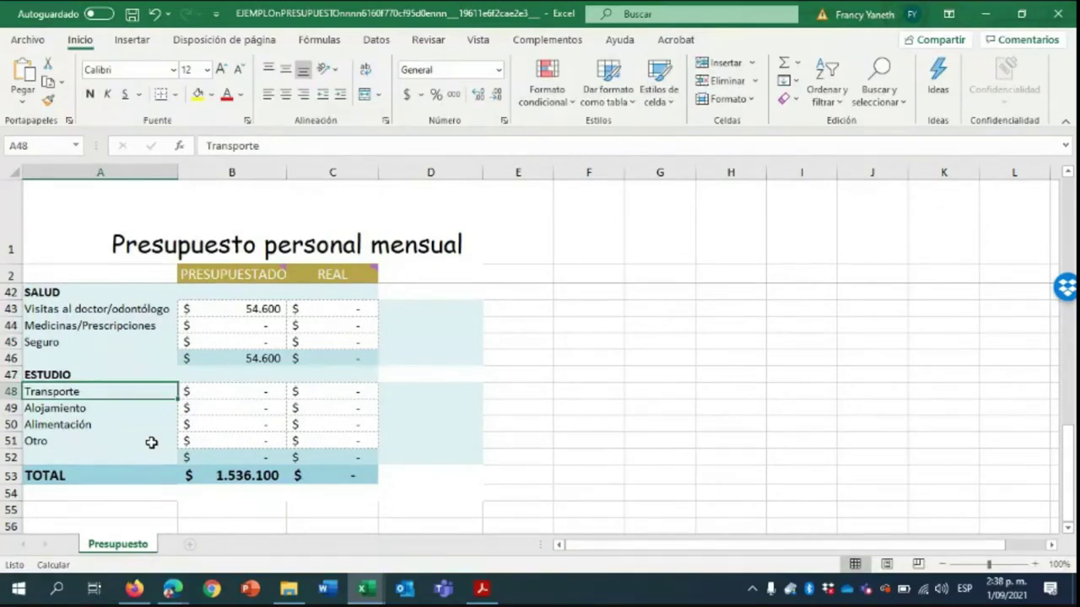
Enter a budgeted amount of 240000 for Alimentación under ESTUDIO in B50
left_click(224, 390)
left_click(205, 422)
left_click(211, 406)
left_click(210, 426)
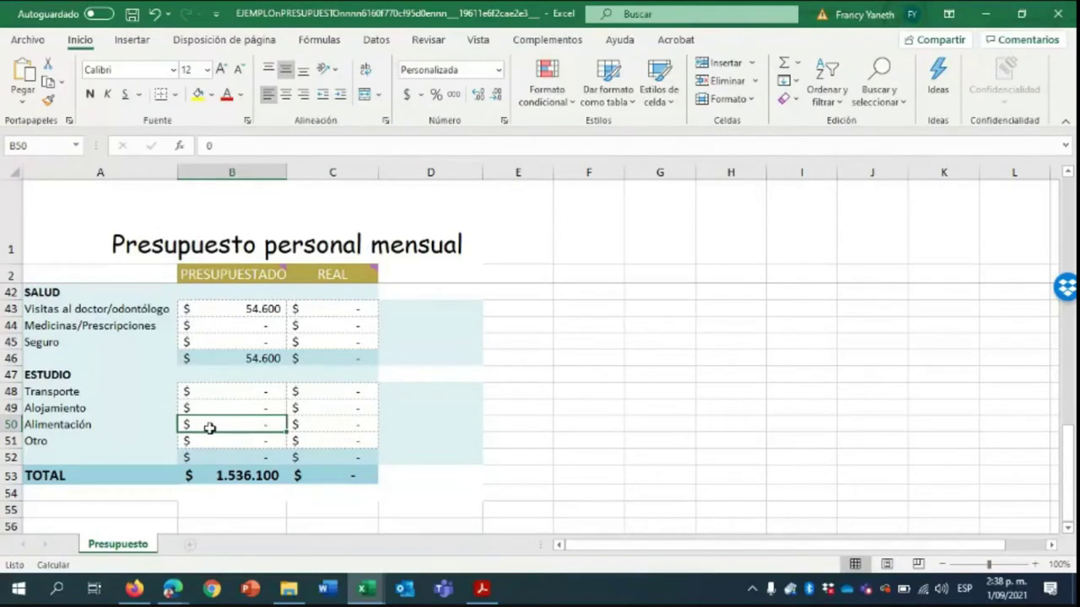
type("240.000")
key("Return")
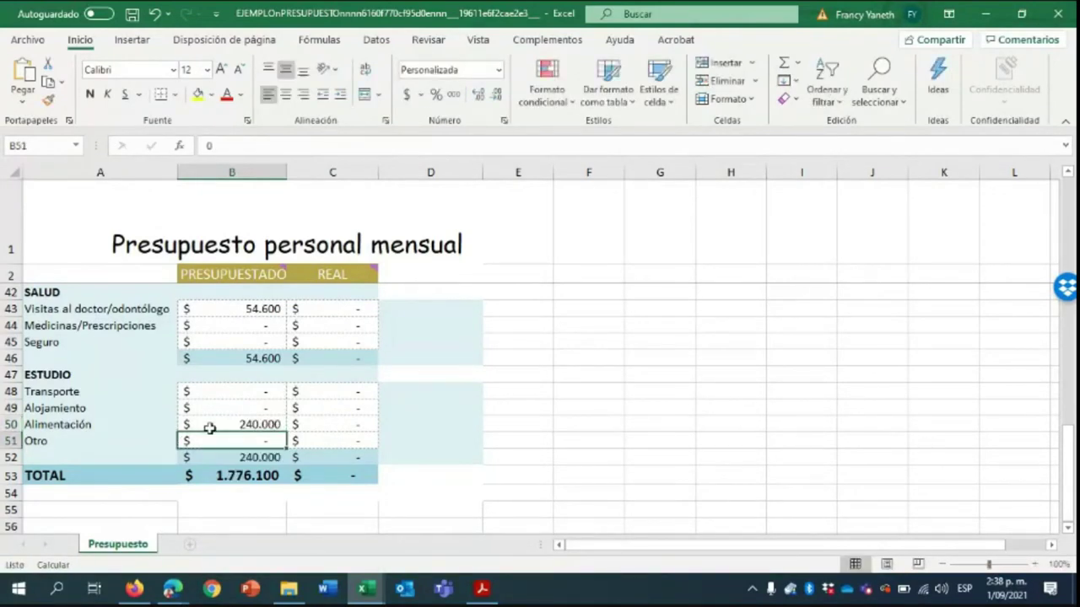
Examine the budgeted expense TOTAL in B53, the income SUBTOTAL in B9 and the savings TOTAL in B18 with their formulas
left_click(239, 474)
scroll(309, 501, "up", 8)
scroll(309, 501, "up", 4)
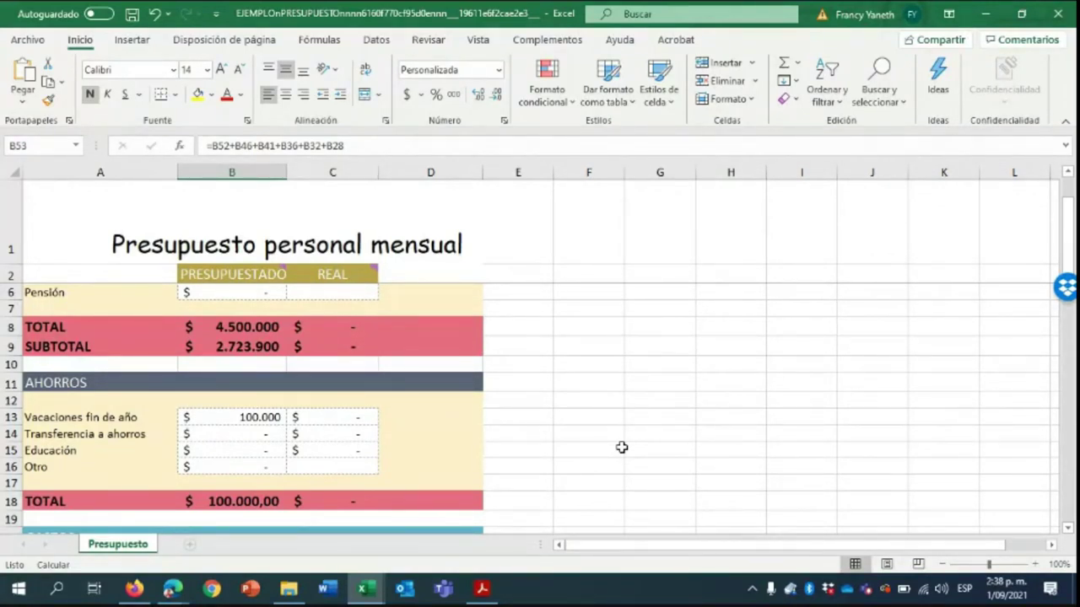
scroll(621, 447, "down", 12)
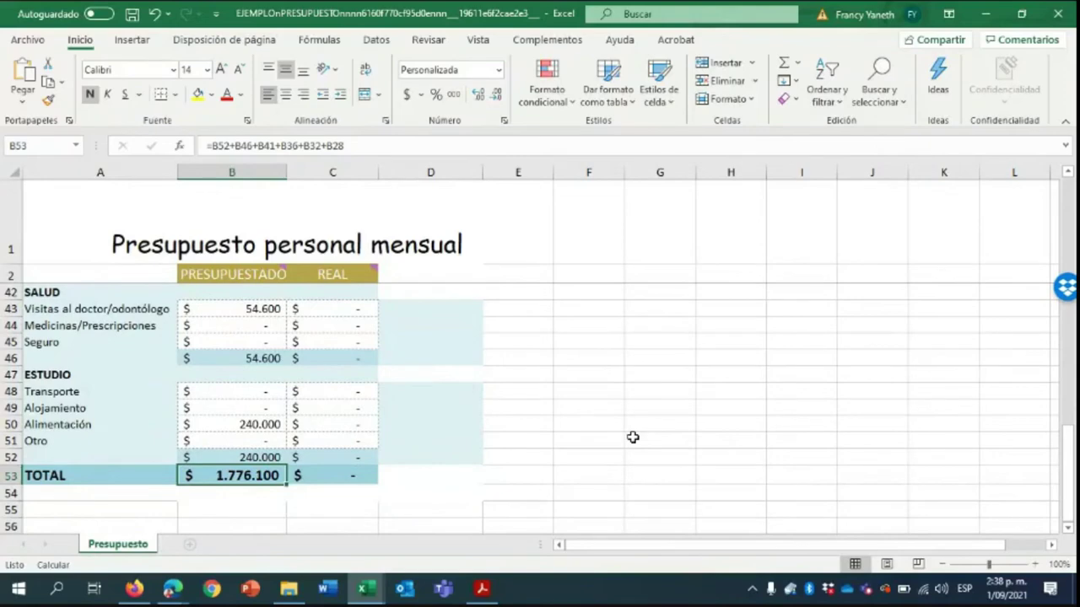
scroll(633, 437, "up", 12)
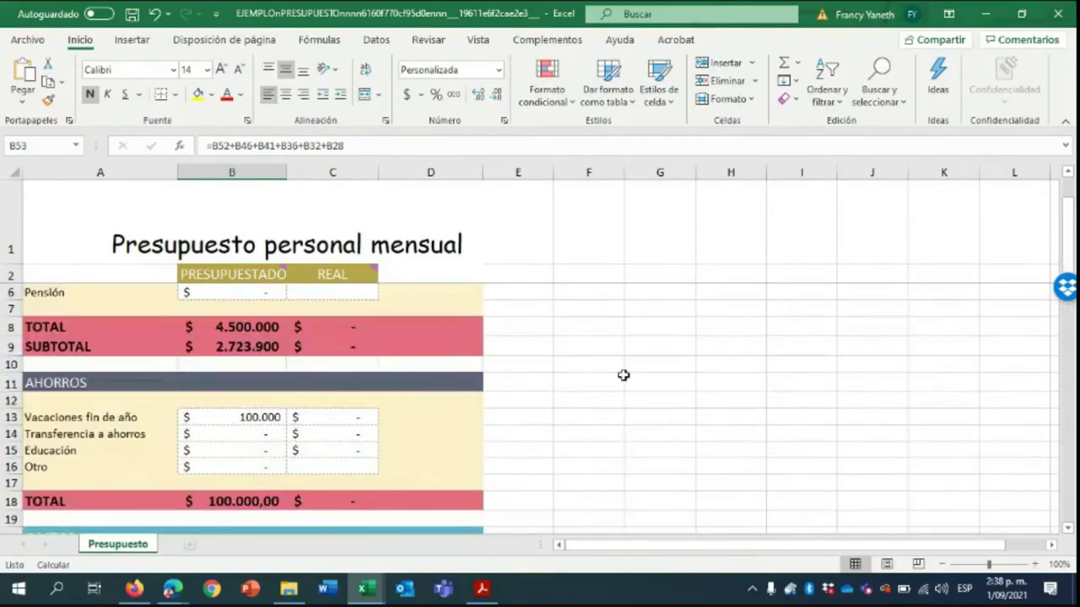
left_click(260, 345)
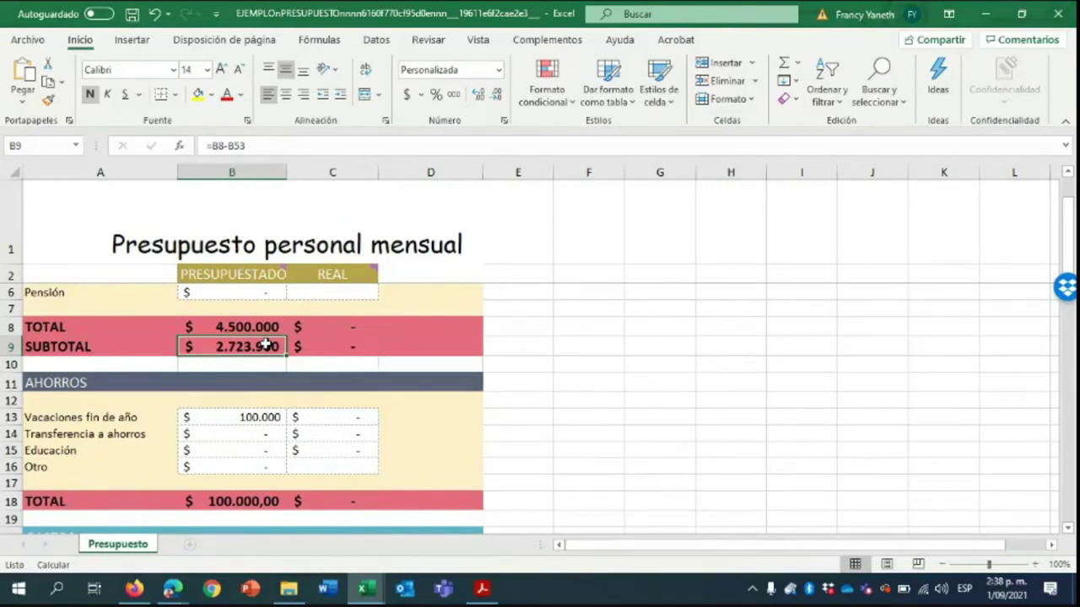
left_click(254, 501)
scroll(258, 501, "down", 1)
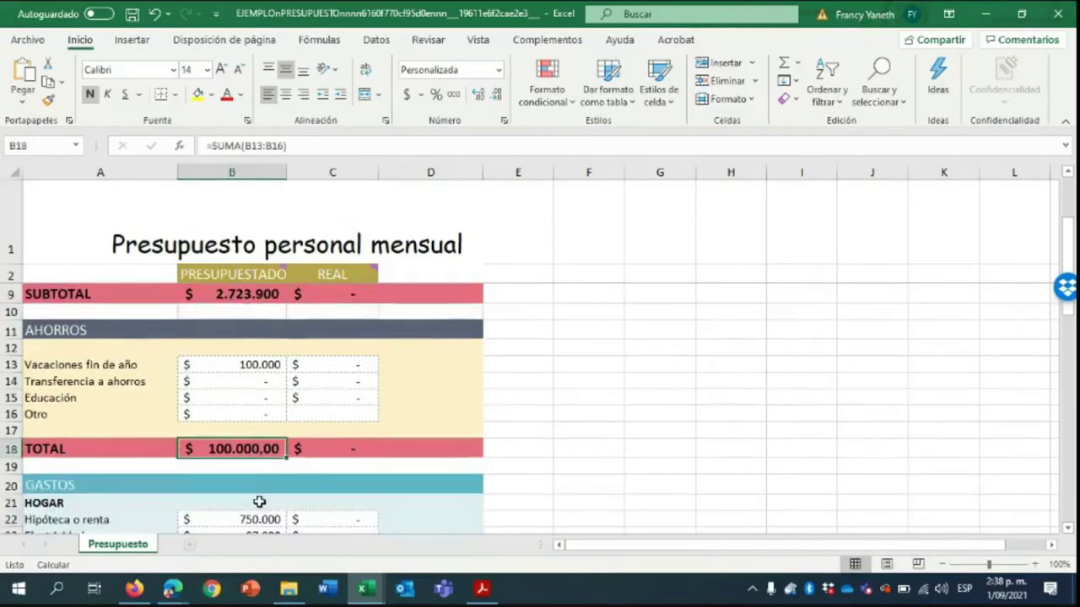
scroll(259, 502, "up", 2)
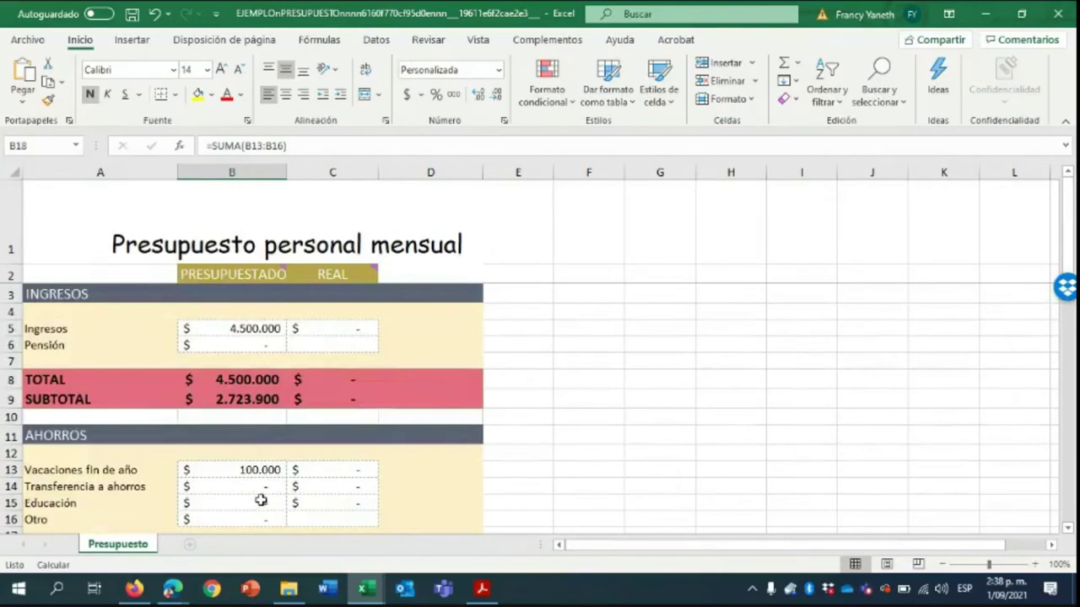
Extend the SUBTOTAL formula in B9 so it also subtracts the AHORROS total in B18
left_click(243, 400)
left_click(295, 142)
type("-")
scroll(288, 379, "down", 4)
left_click(270, 344)
key("Return")
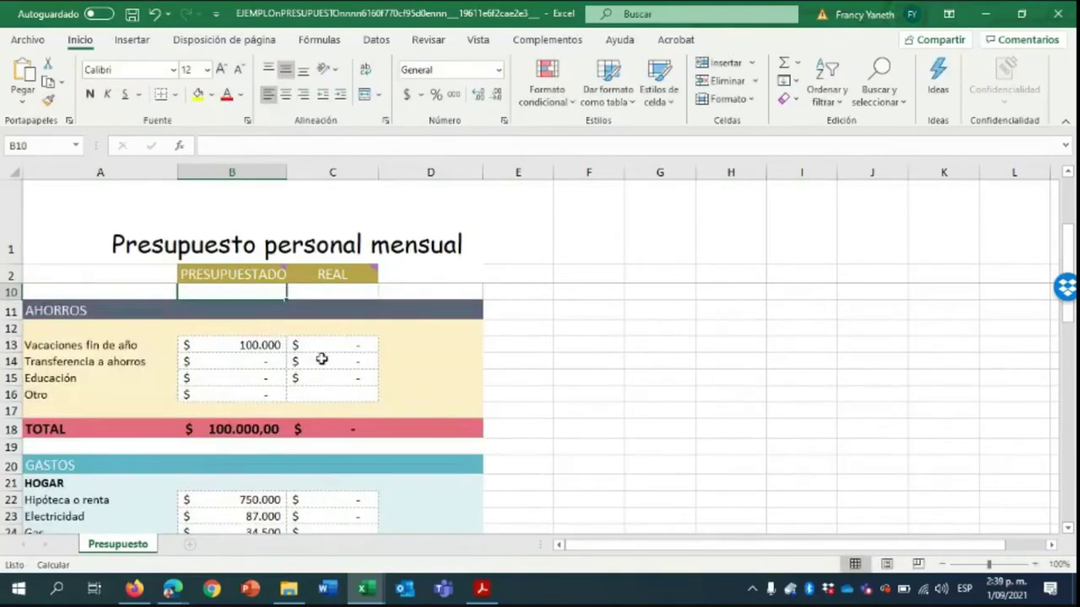
scroll(322, 359, "up", 3)
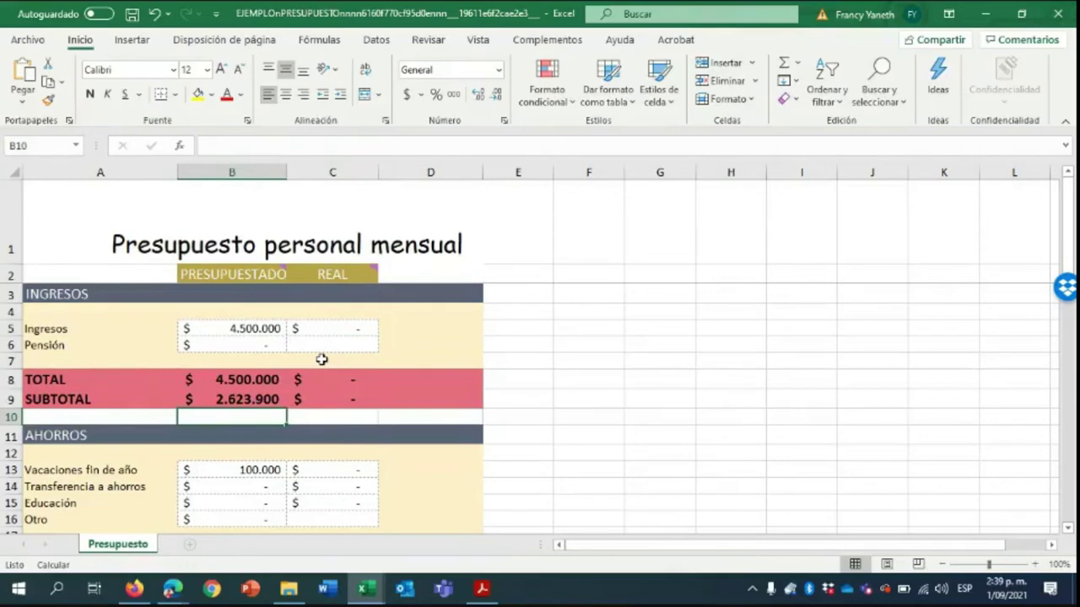
Enter a REAL amount of 87900 for Transporte público under TRANSPORTE in C30
scroll(480, 405, "down", 10)
scroll(480, 405, "up", 3)
left_click(338, 386)
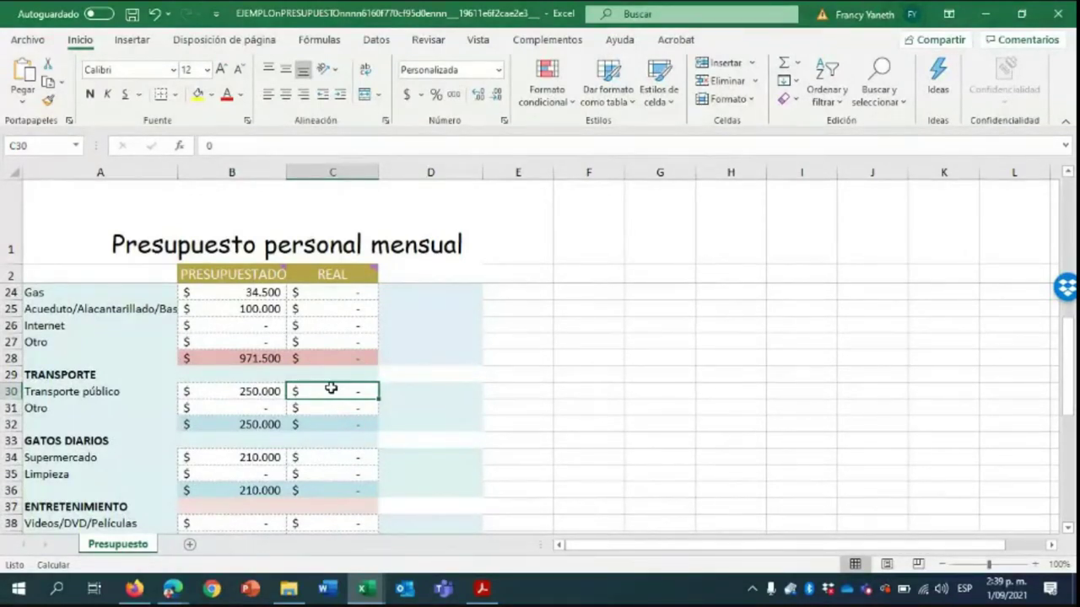
type("87900")
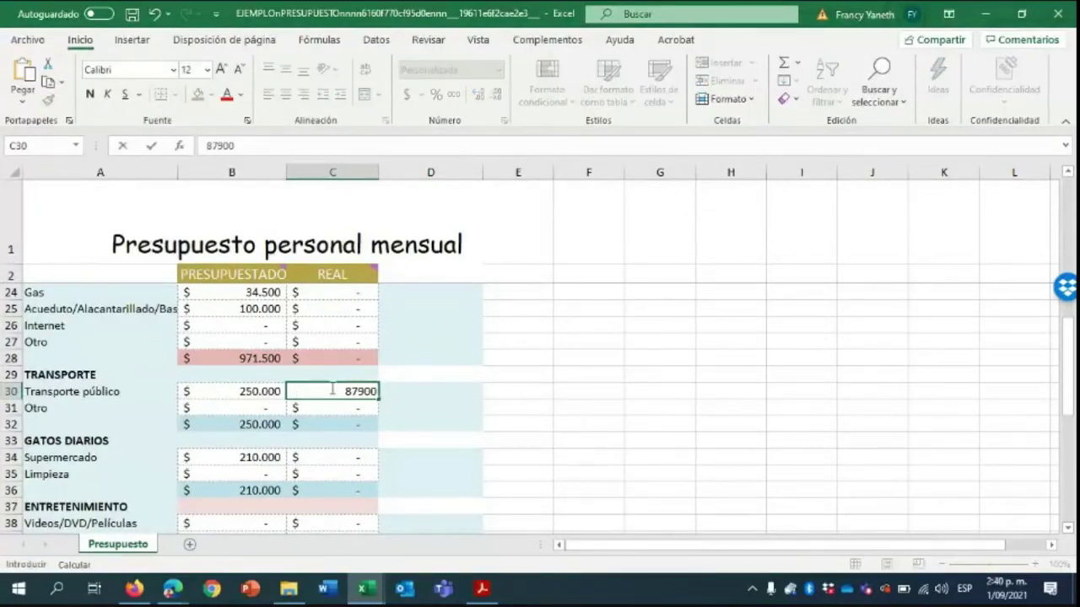
key("Return")
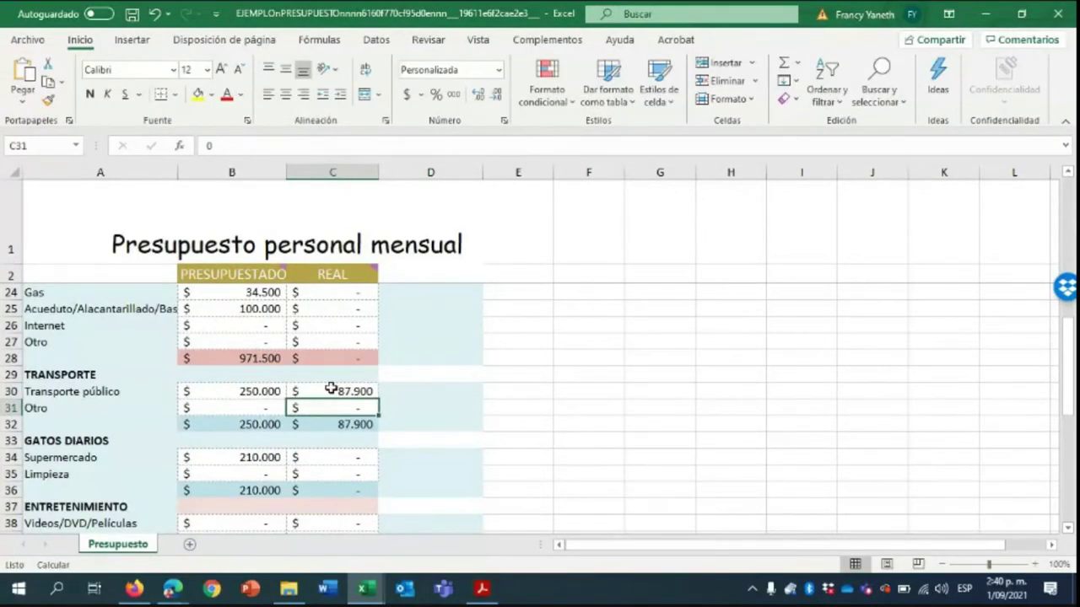
Enter a REAL amount of 45600 for Supermercado under GATOS DIARIOS in C34
scroll(326, 364, "down", 2)
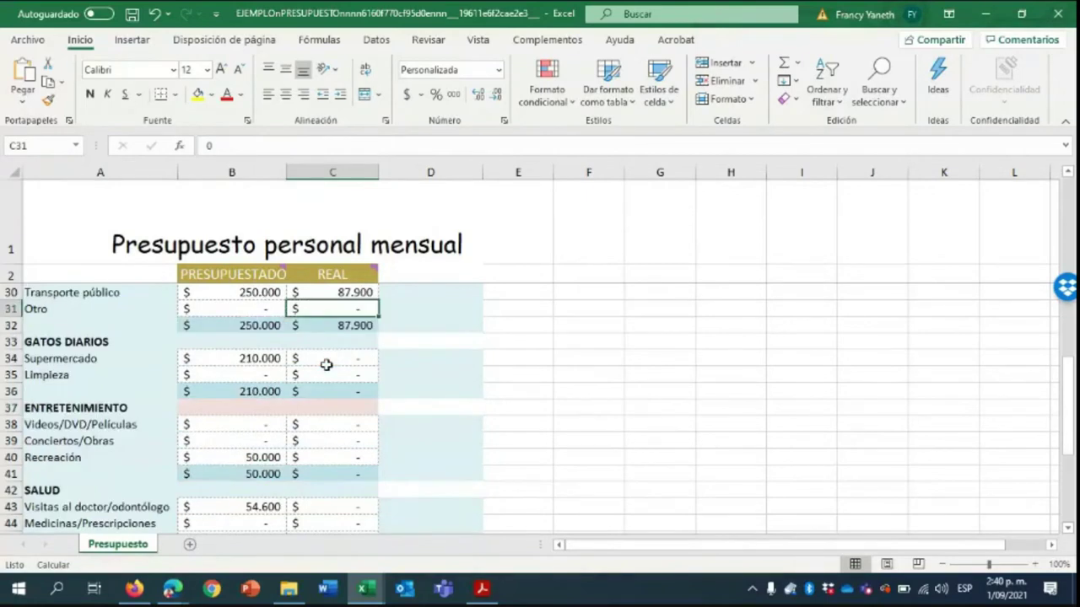
left_click(318, 361)
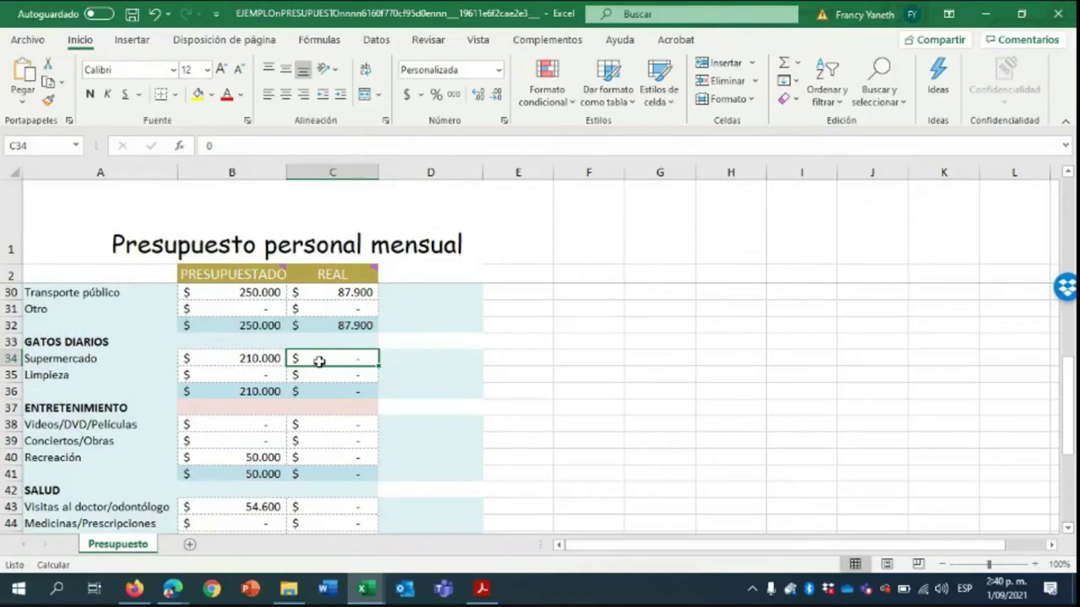
type("45600")
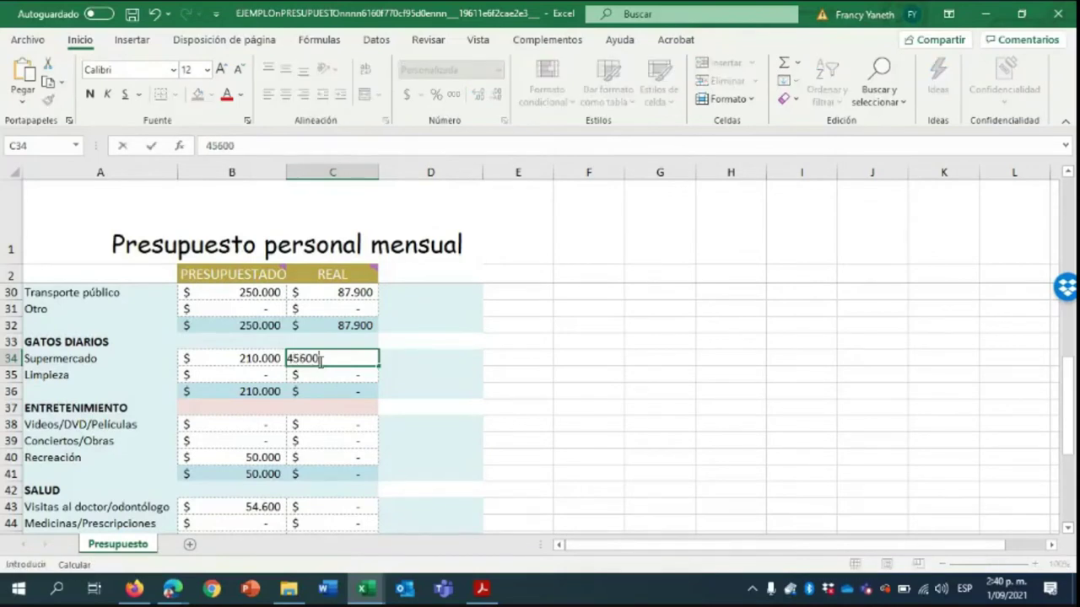
key("Return")
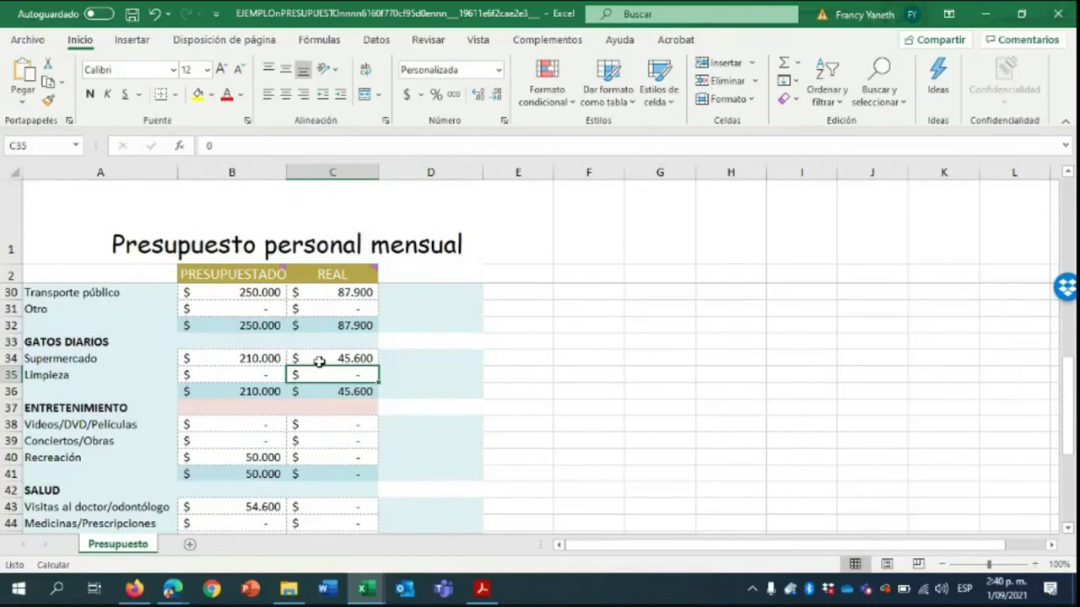
Enter a REAL amount of 65700 for Visitas al doctor/odontólogo under SALUD in C43
scroll(319, 361, "down", 2)
left_click(321, 405)
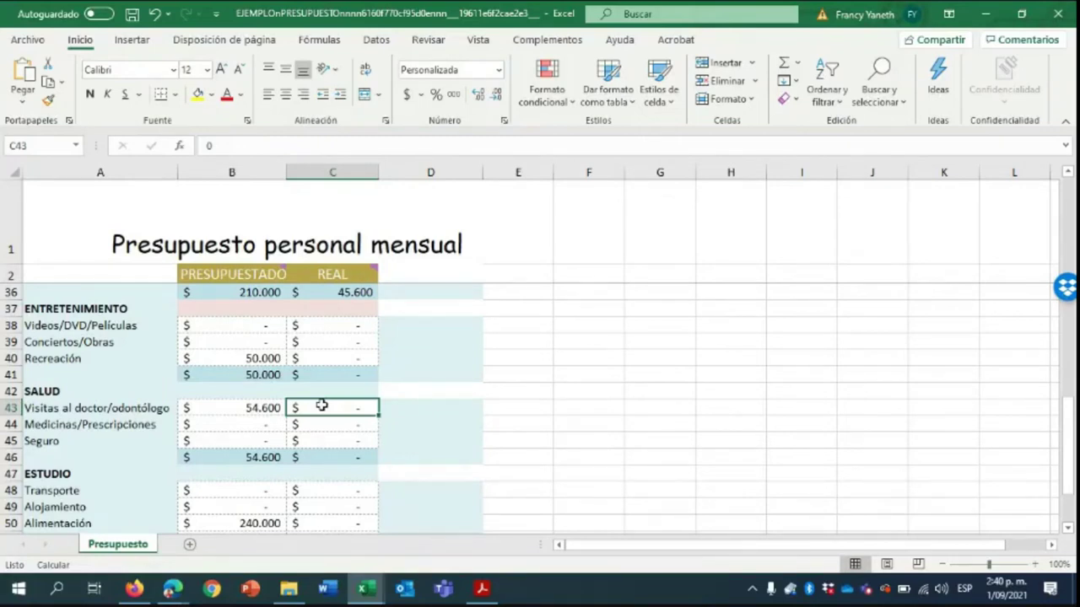
type("65700")
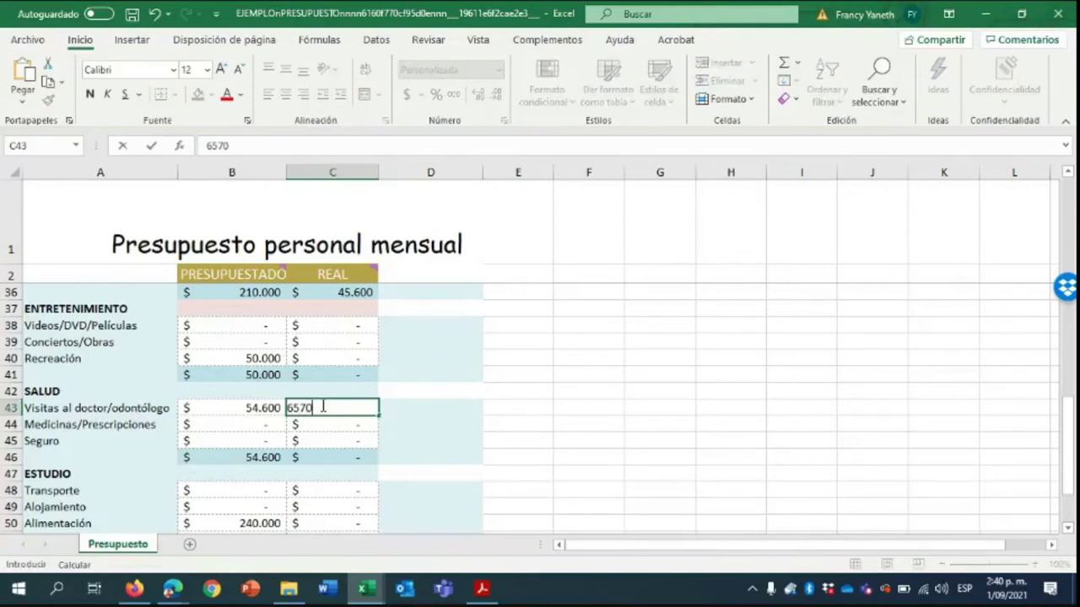
key("Return")
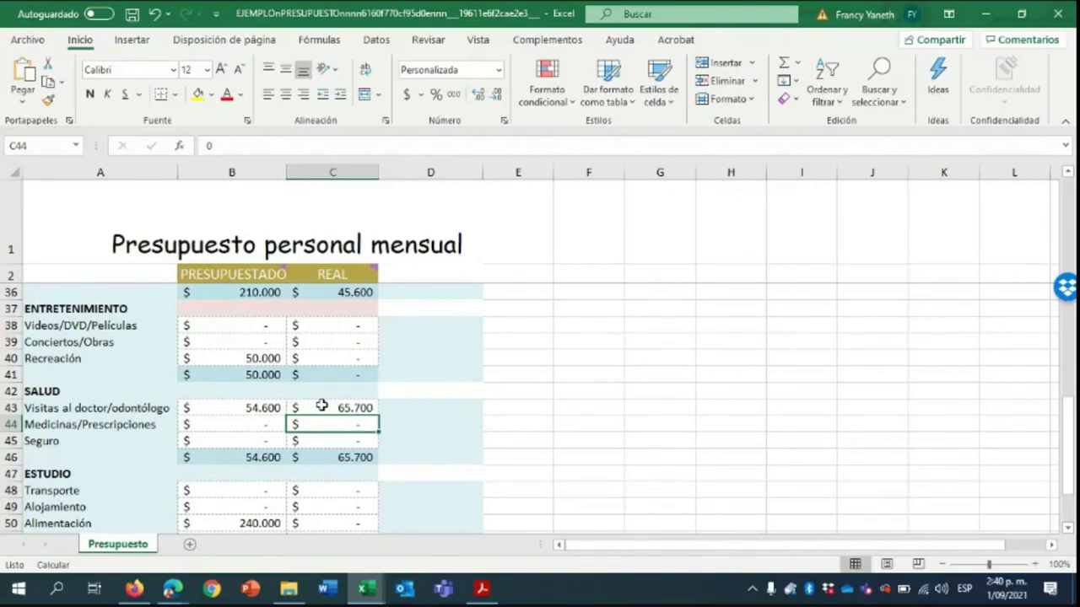
Enter a REAL income of 4650000 for Ingresos in C5
scroll(362, 405, "up", 9)
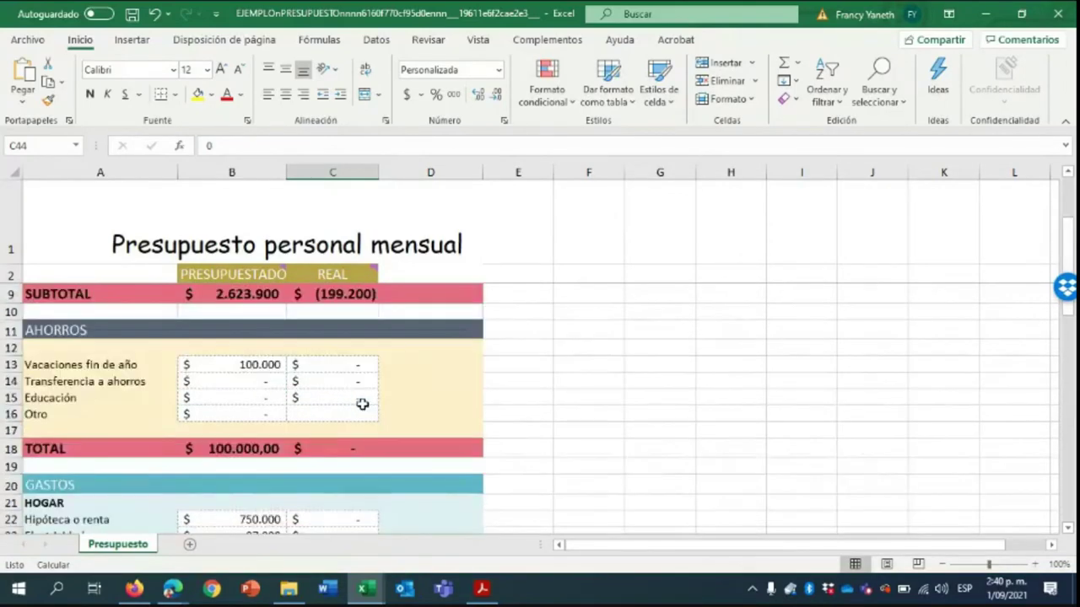
scroll(362, 405, "up", 2)
left_click(338, 327)
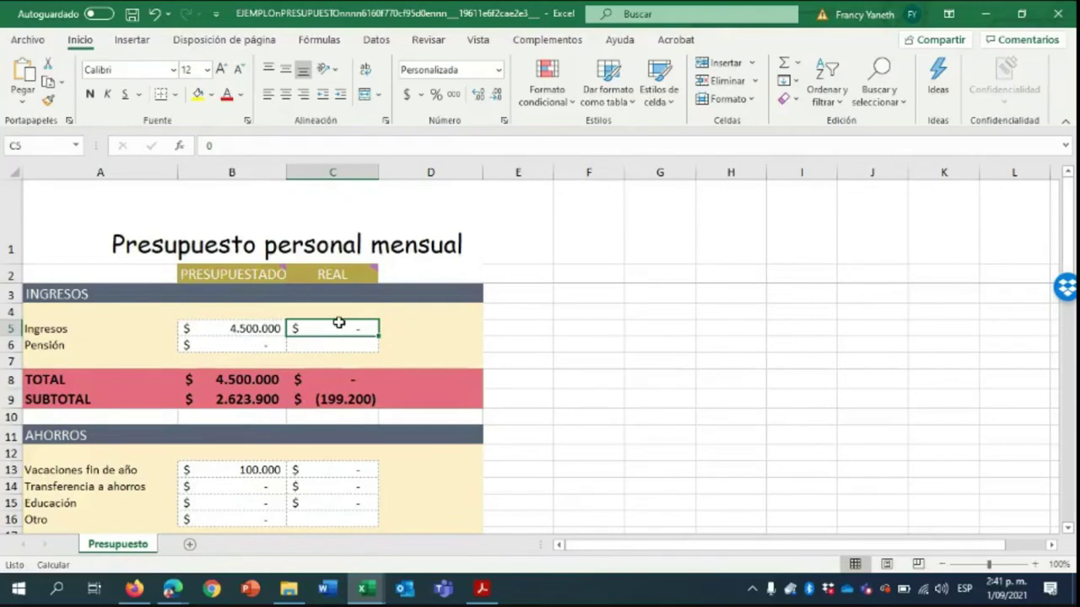
type("4650")
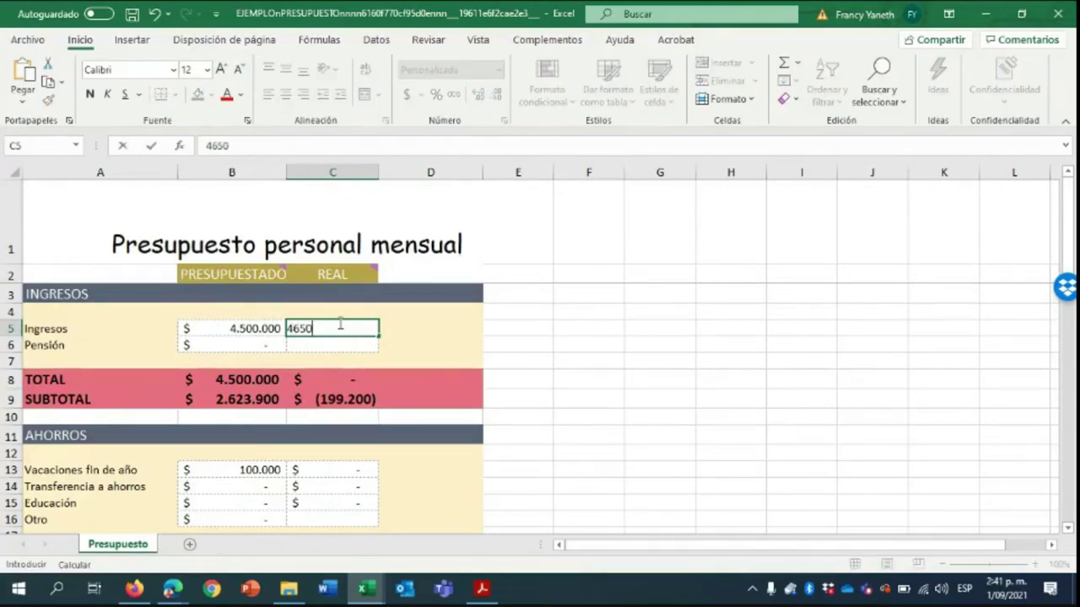
type("000")
key("Return")
Examine the REAL column cells for the HOGAR expenses in C22:C27 and for Supermercado in C34
scroll(338, 324, "down", 5)
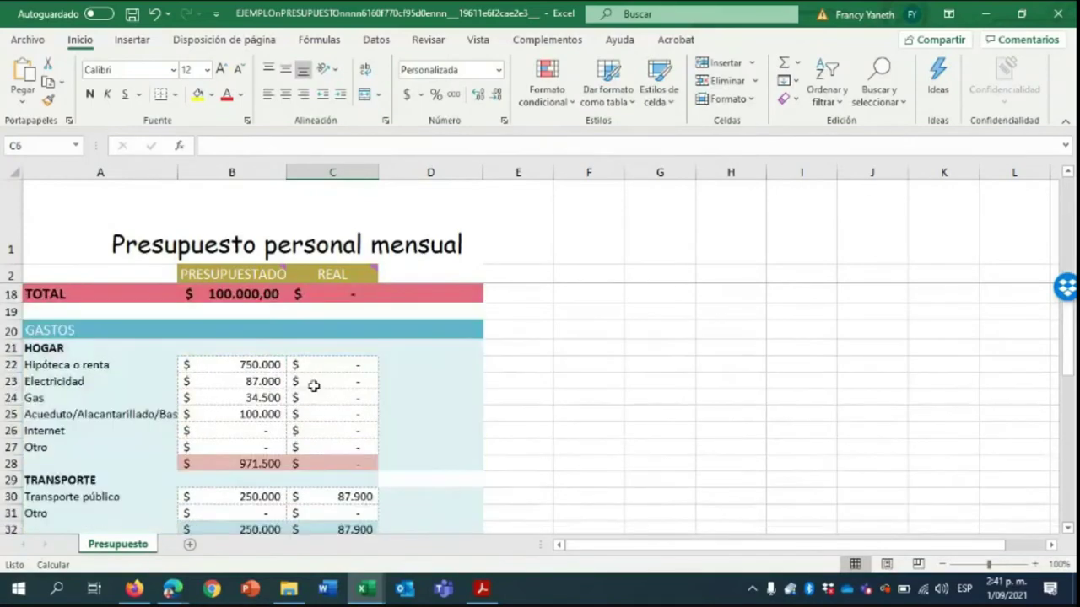
left_click(302, 366)
left_click(308, 382)
left_click(312, 397)
left_click(312, 414)
left_click_drag(312, 414, 316, 447)
scroll(323, 472, "down", 2)
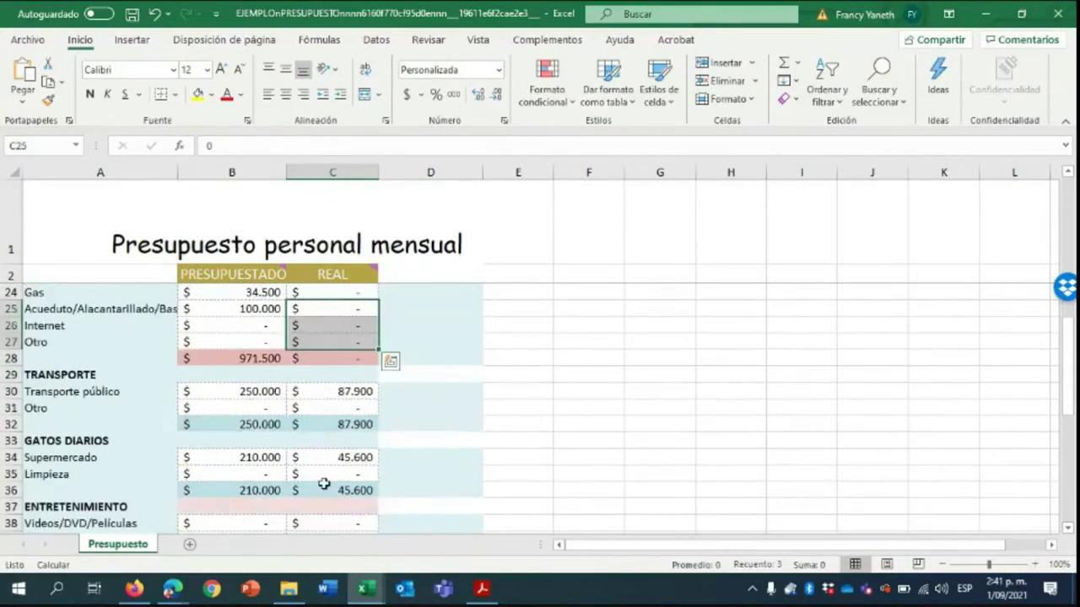
left_click(330, 456)
scroll(333, 470, "up", 3)
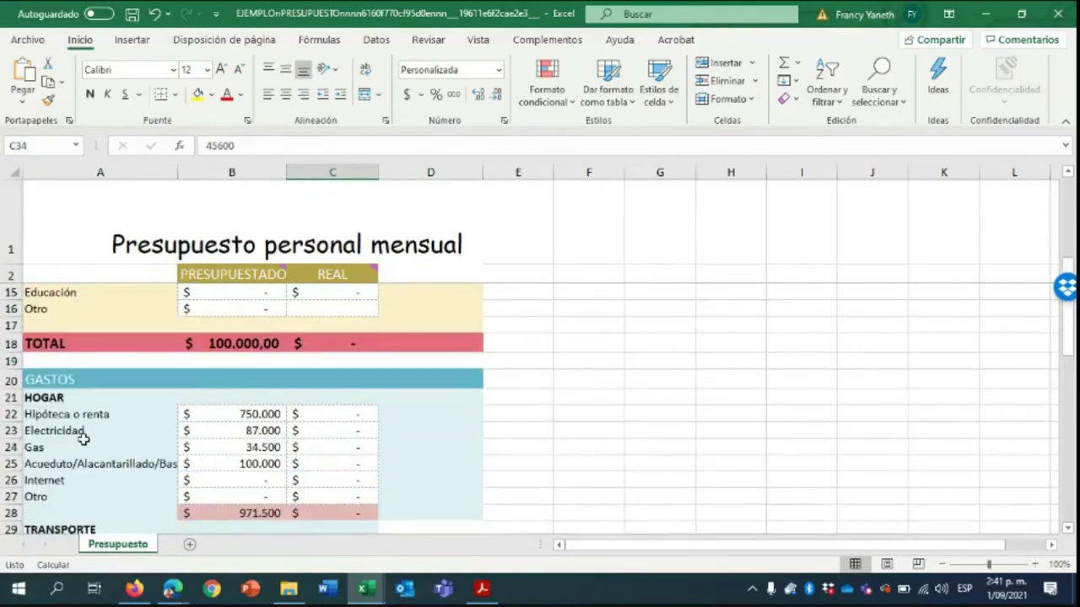
Enter a REAL amount of 70500 for Electricidad under HOGAR in C23
left_click(247, 428)
left_click(314, 426)
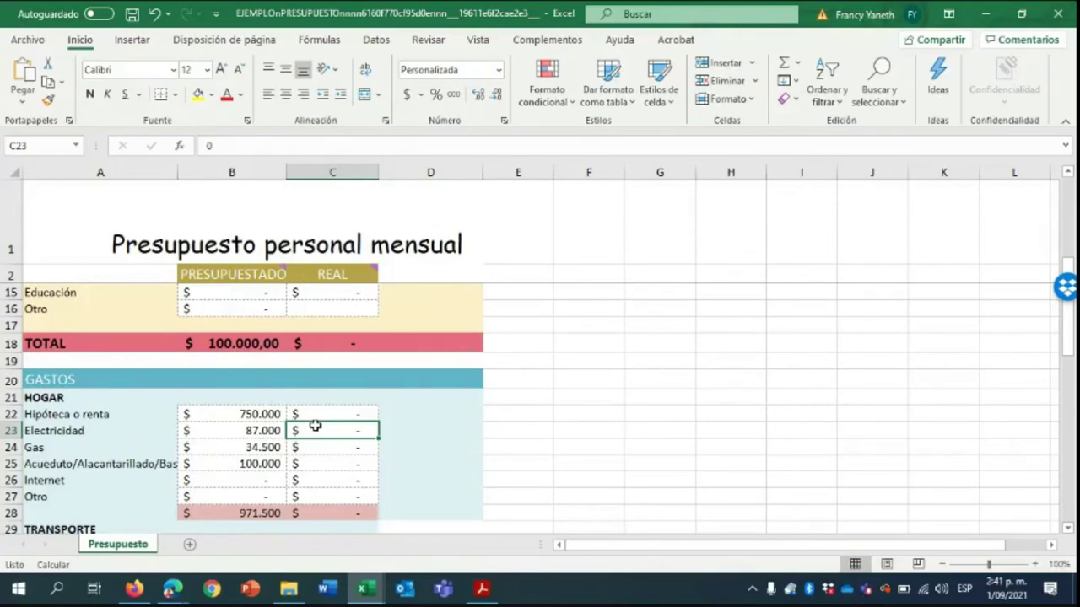
type("70.5")
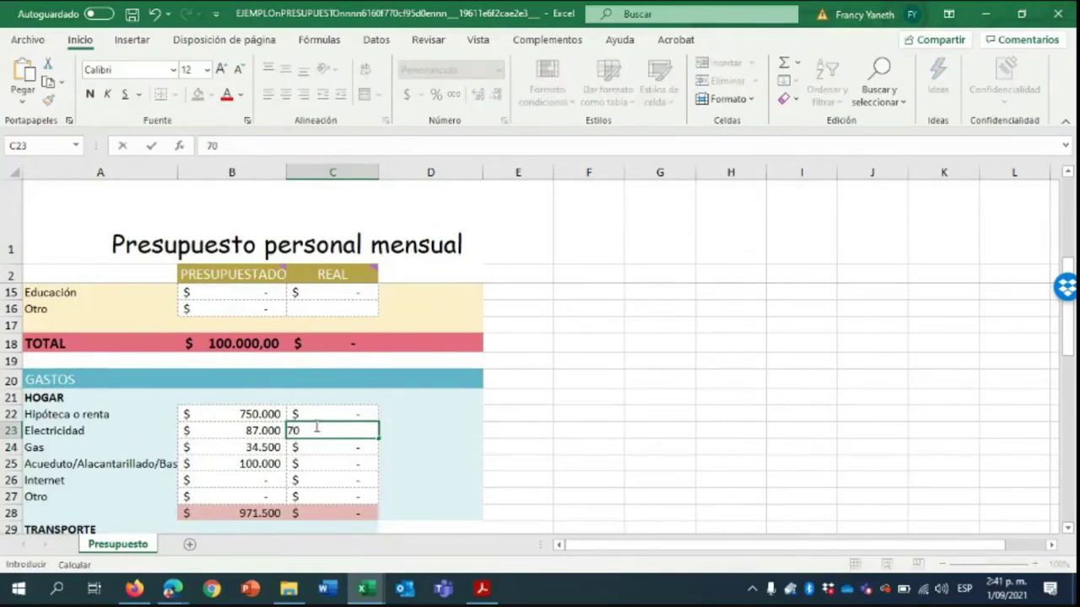
type("00")
key("Return")
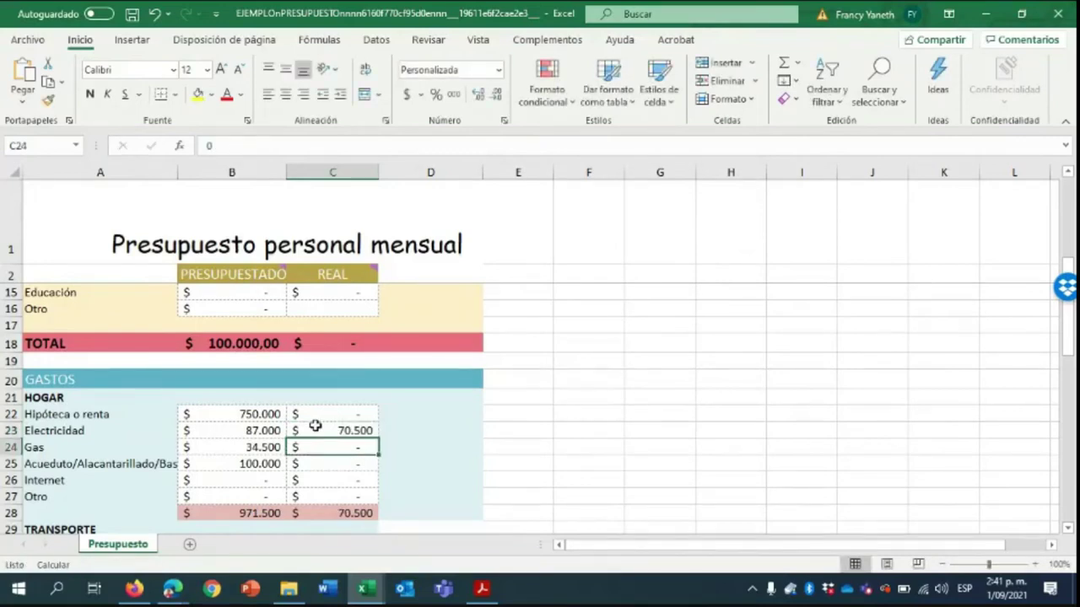
left_click(315, 426)
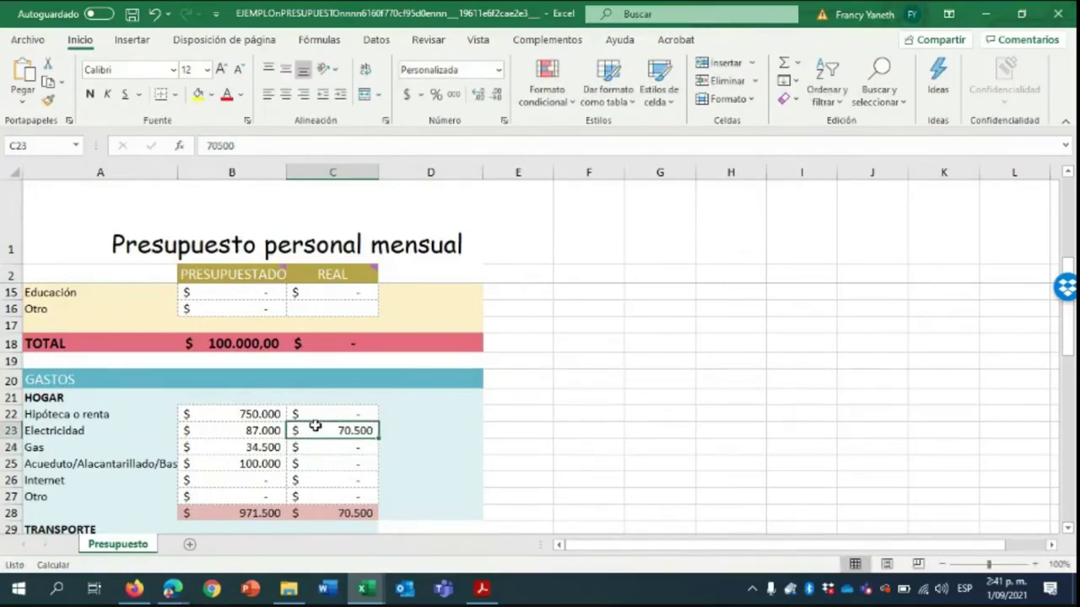
Enter a REAL amount of 100.000 for Vacaciones fin de año under AHORROS in C13
scroll(402, 379, "up", 3)
left_click(333, 415)
type("100.000")
key("Return")
Enter the REAL HOGAR amounts: 750000 for Hipóteca o renta in C22, 42300 for Gas in C24 and 100000 for Acueduto/Alacantarillado in C25
scroll(382, 428, "down", 2)
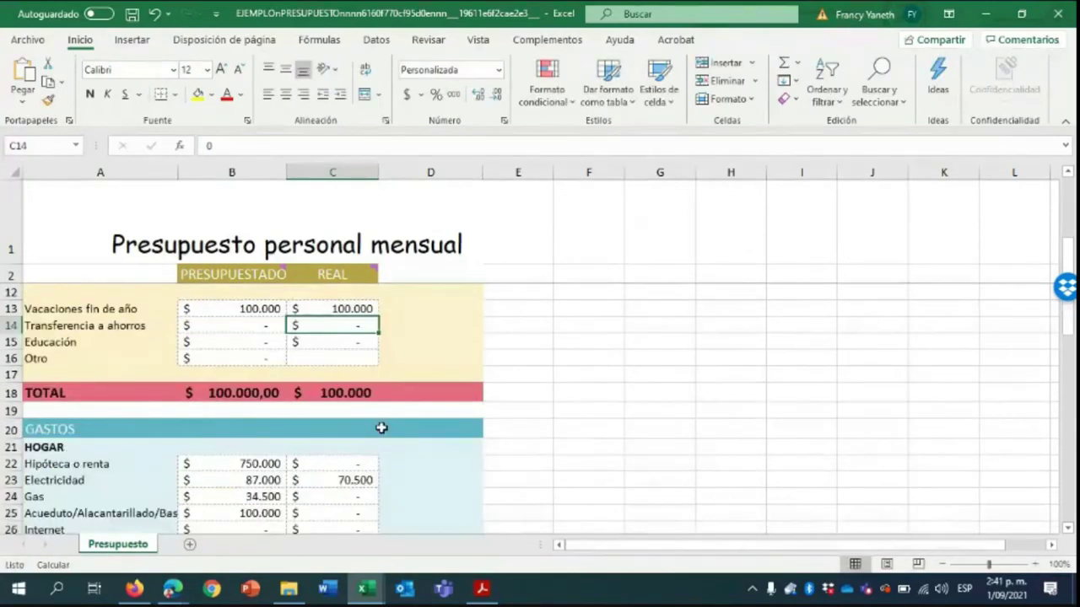
scroll(382, 429, "down", 2)
left_click(344, 368)
type("750000")
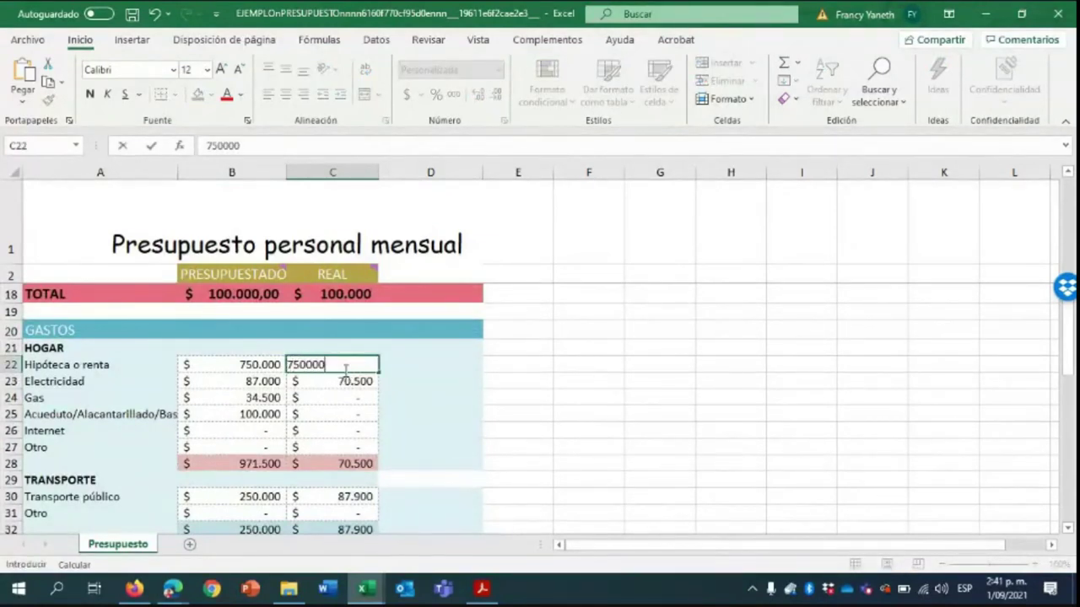
key("Return")
key("Return")
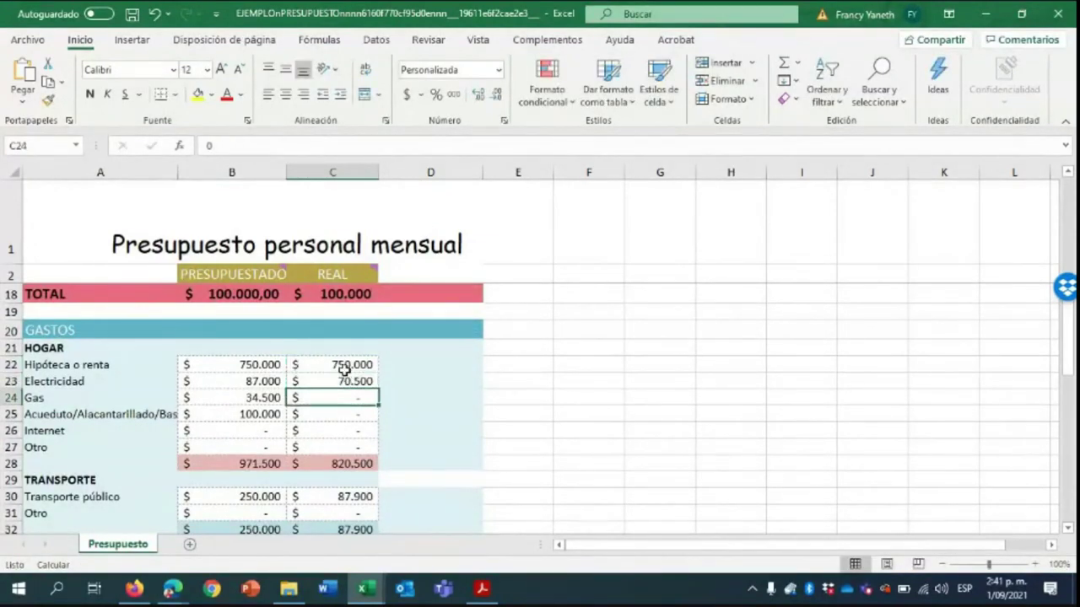
type("42300")
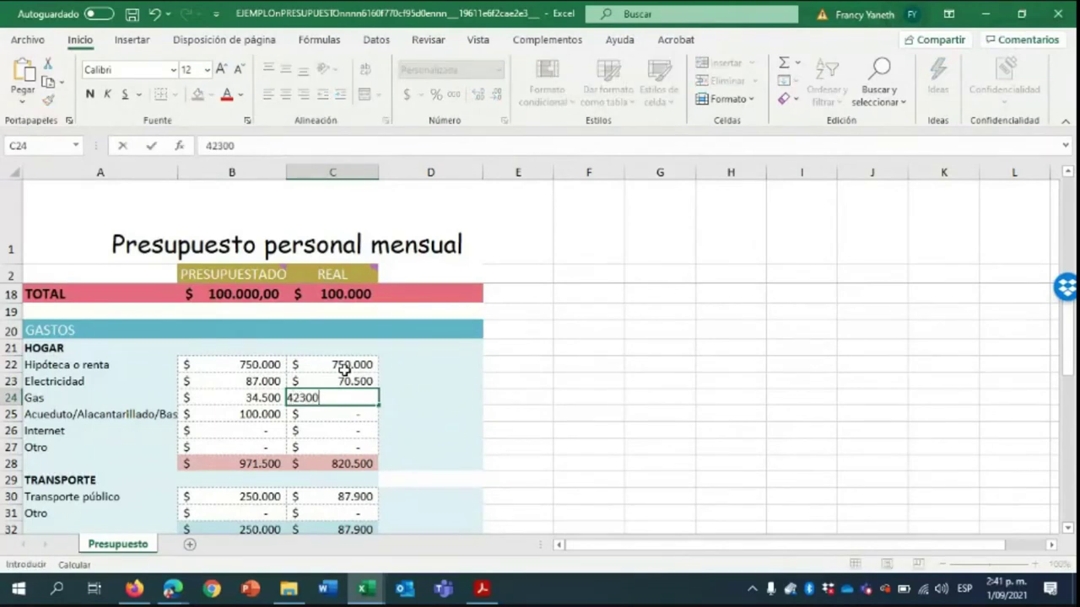
key("Return")
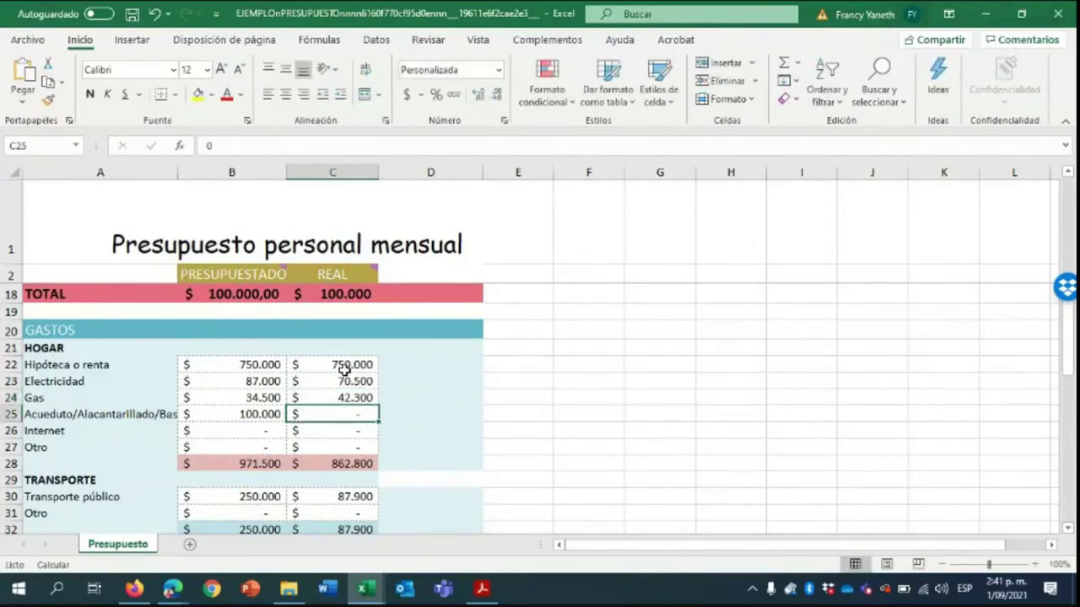
type("100000")
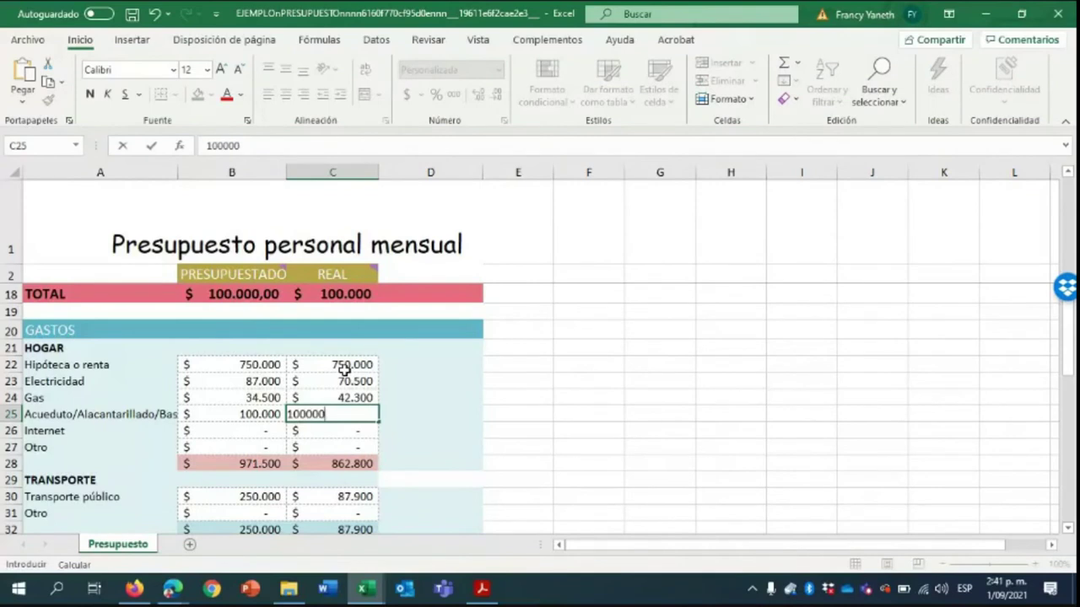
key("Return")
Set the REAL amount for Transporte público in C30 to 233.400
key("Return")
key("Return")
key("Return")
key("Return")
key("Return")
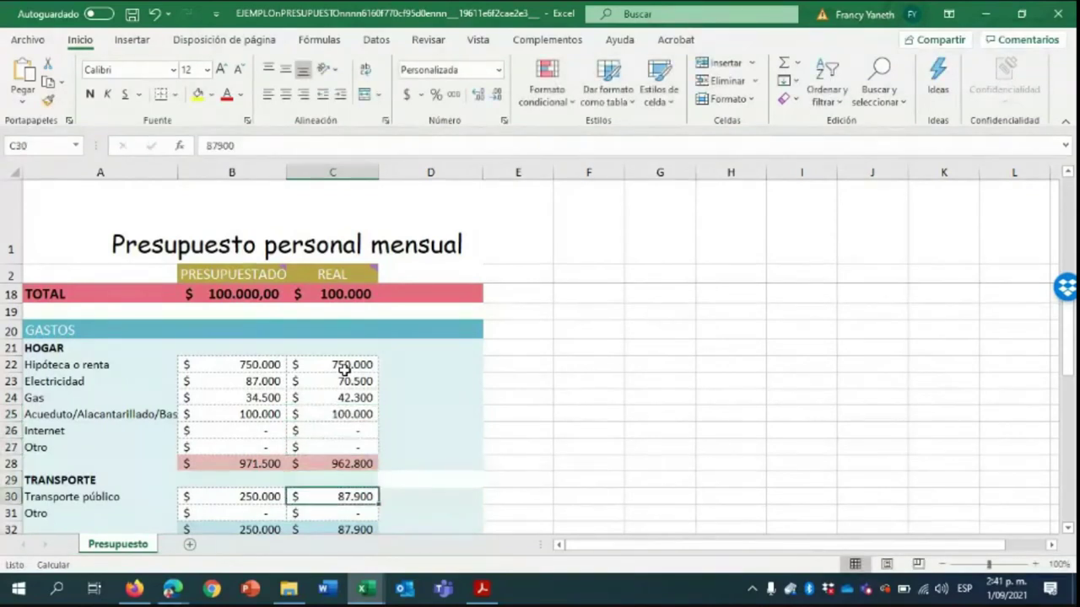
key("Return")
key("Return")
key("Return")
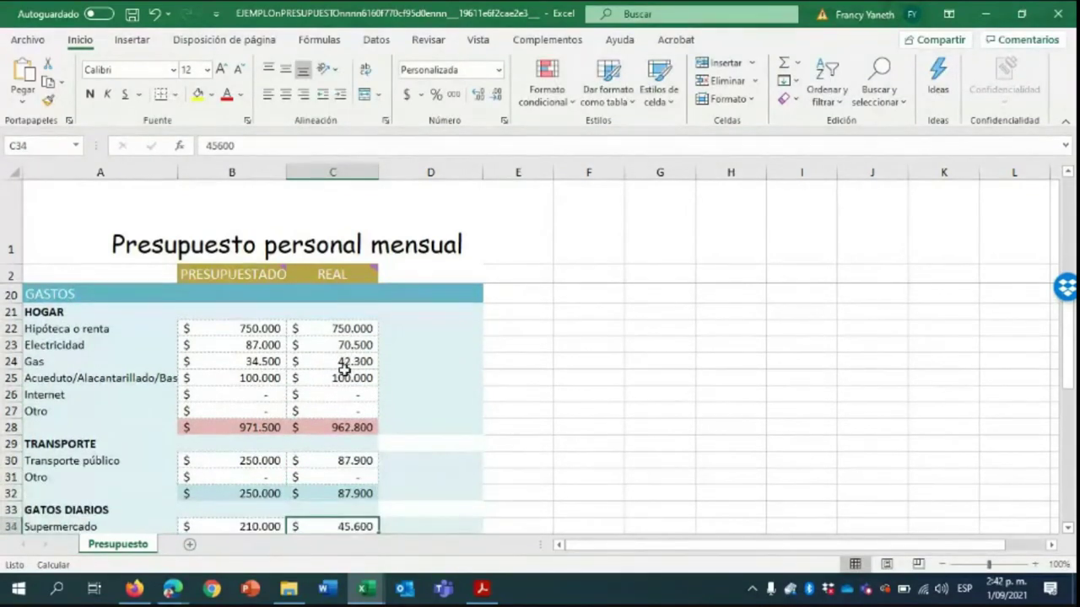
key("Up")
key("Up")
key("Up")
key("Up")
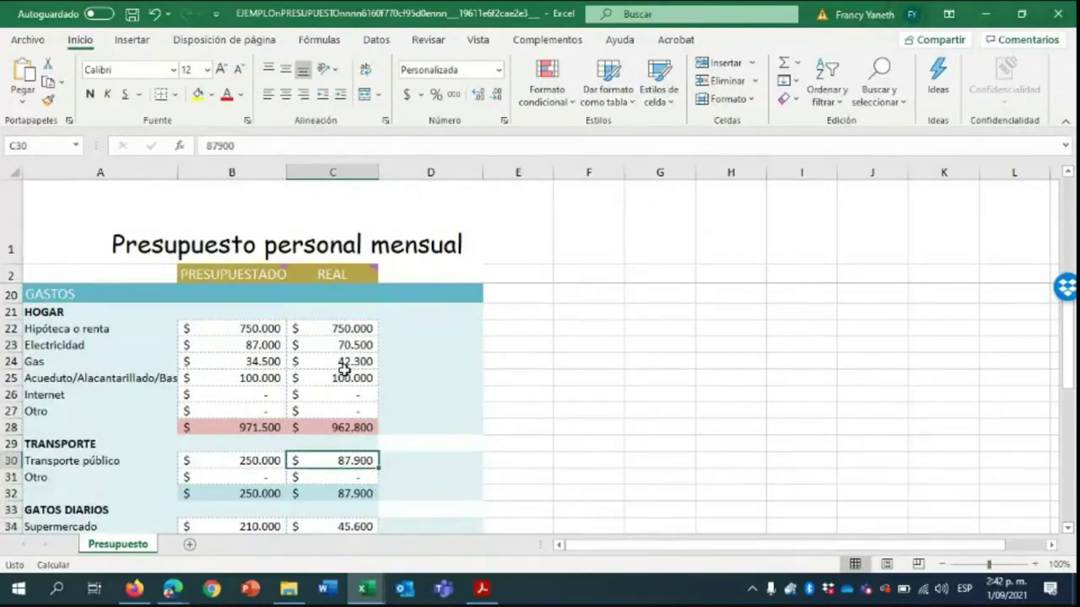
type("233.400")
key("Return")
Enter a REAL amount of 32000 for Recreación under ENTRETENIMIENTO in C40
key("Down")
key("Down")
key("Down")
key("Down")
key("Down")
key("Down")
key("Down")
key("Down")
key("Down")
key("Down")
key("Down")
key("Down")
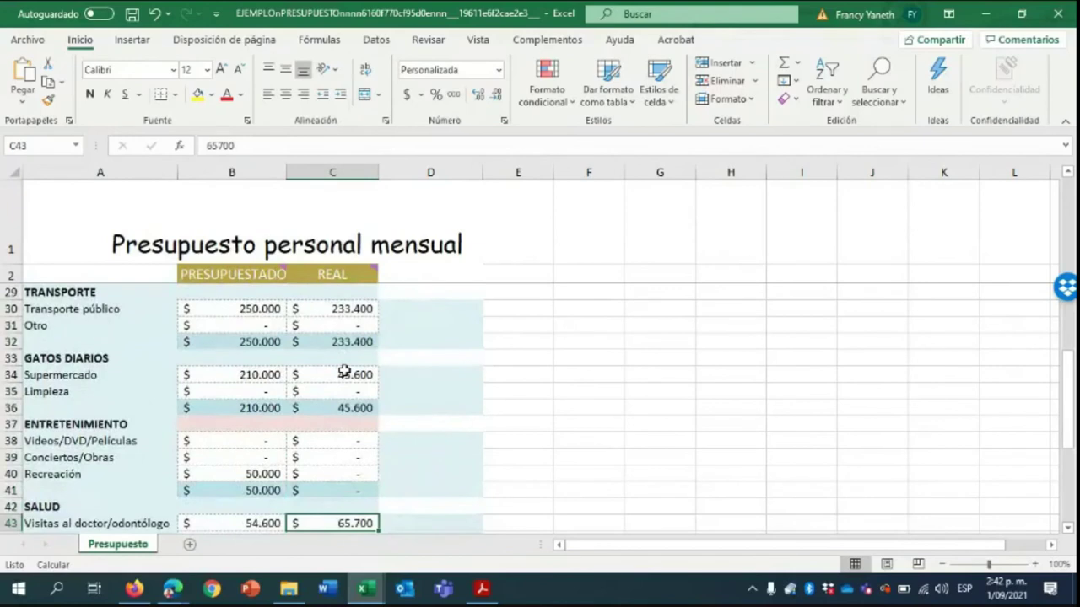
left_click(328, 478)
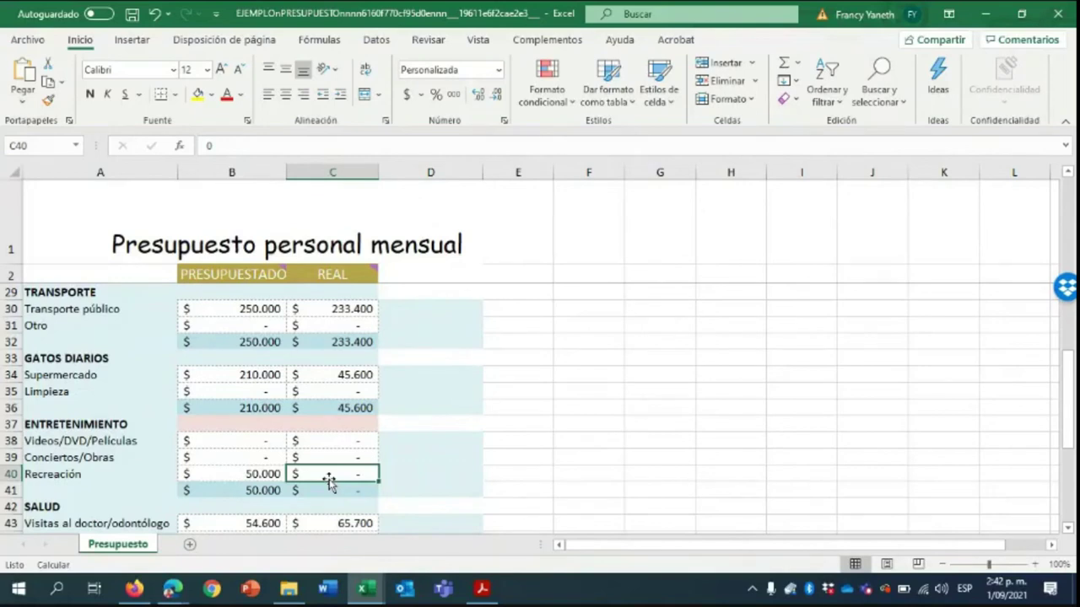
type("32000")
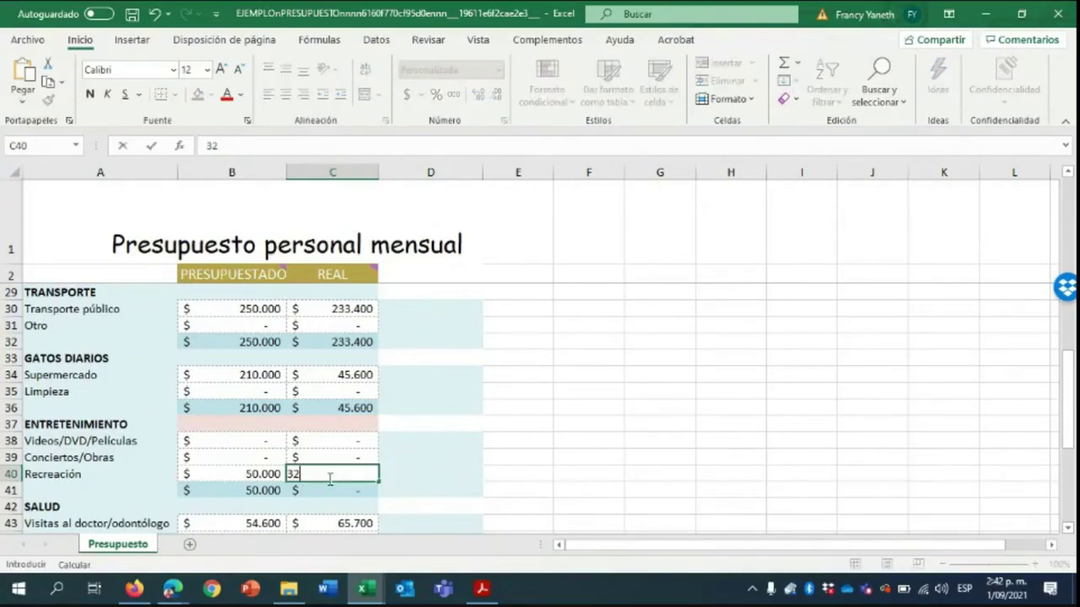
key("Return")
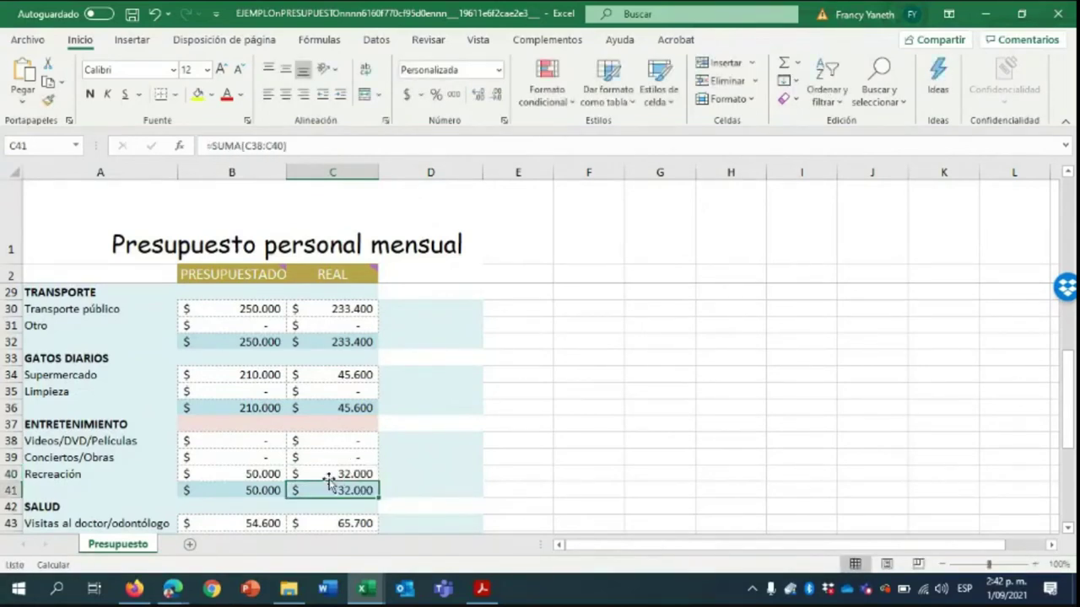
Enter a REAL amount of 210000 for Alimentación under ESTUDIO in C50
scroll(329, 478, "down", 3)
scroll(335, 474, "down", 1)
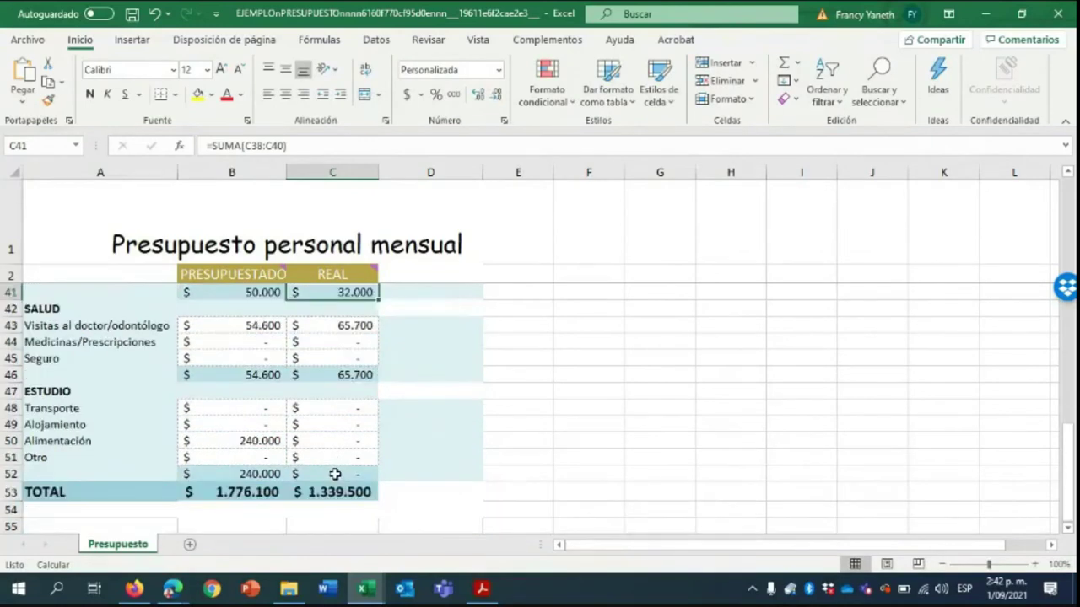
left_click(326, 439)
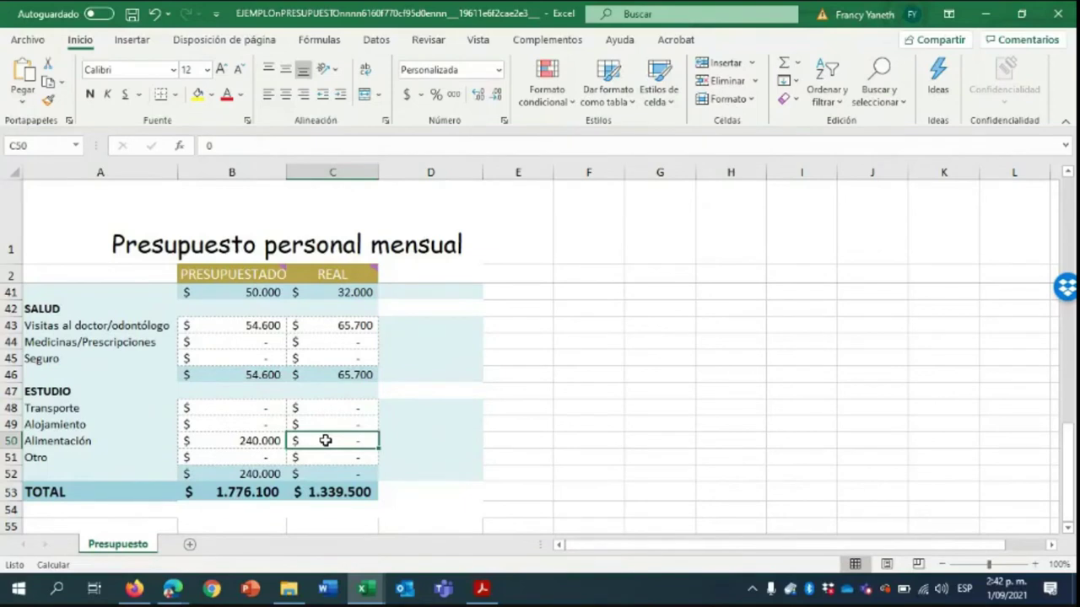
type("210000")
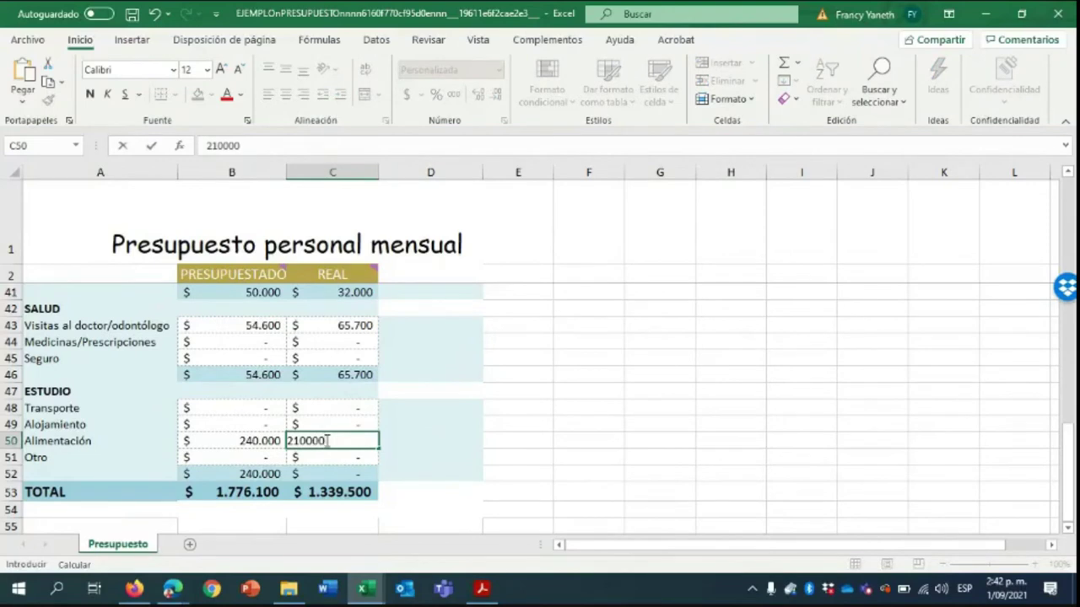
key("Return")
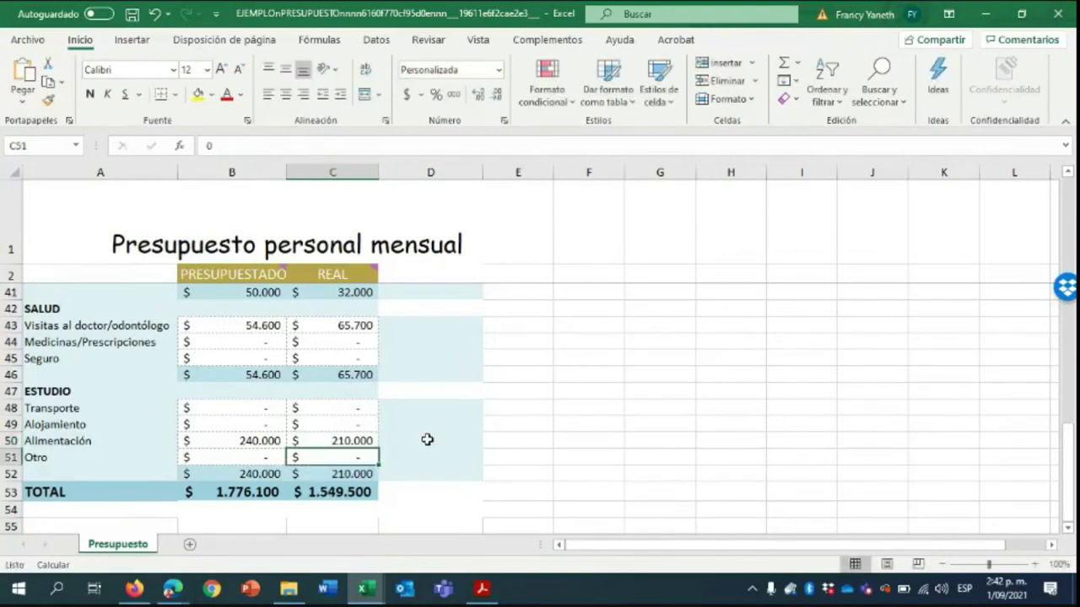
Extend the REAL SUBTOTAL formula in C9 to also subtract the savings total, making it =C8-C53-C18
left_click(350, 492)
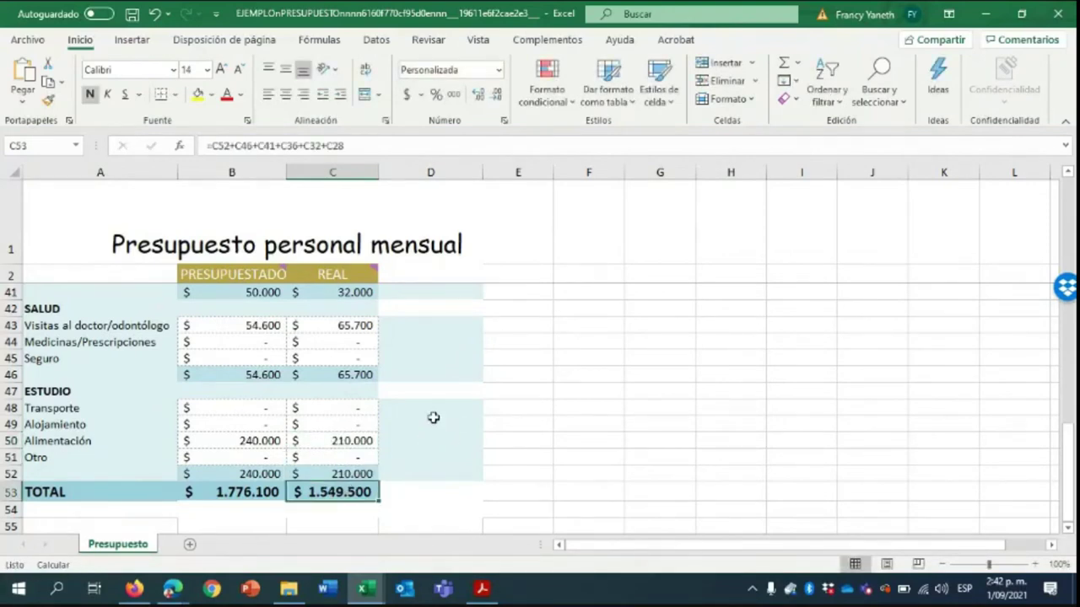
scroll(433, 417, "up", 10)
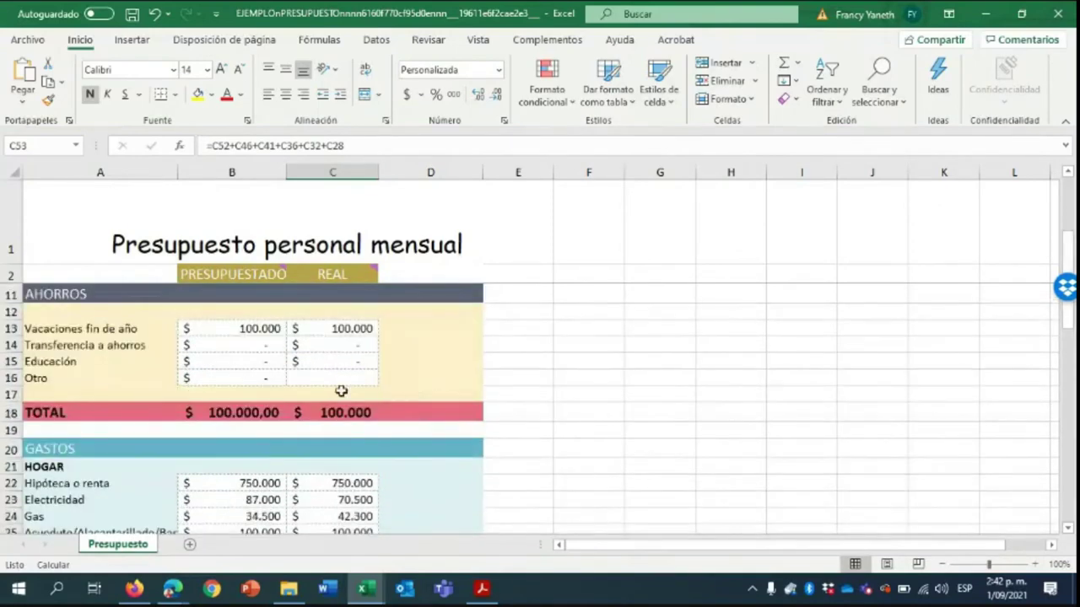
scroll(346, 388, "up", 3)
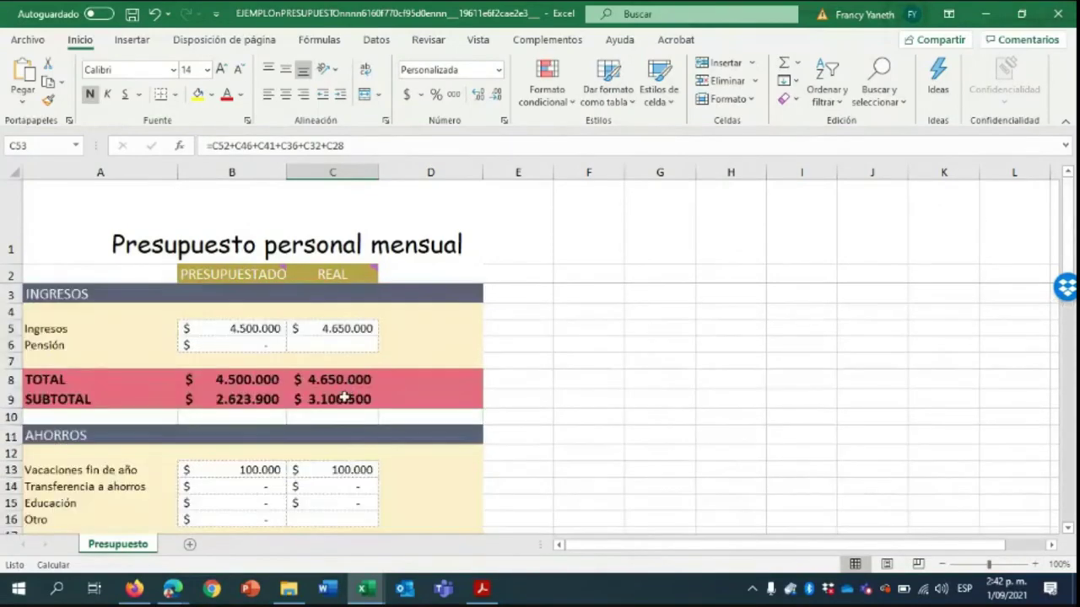
left_click(344, 399)
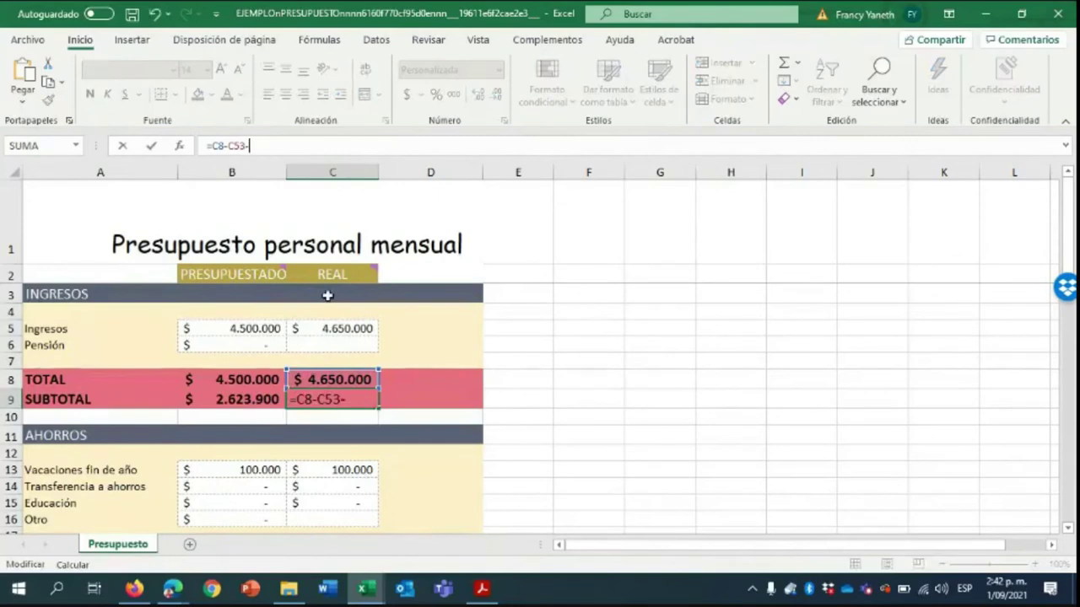
scroll(377, 381, "down", 2)
left_click(350, 449)
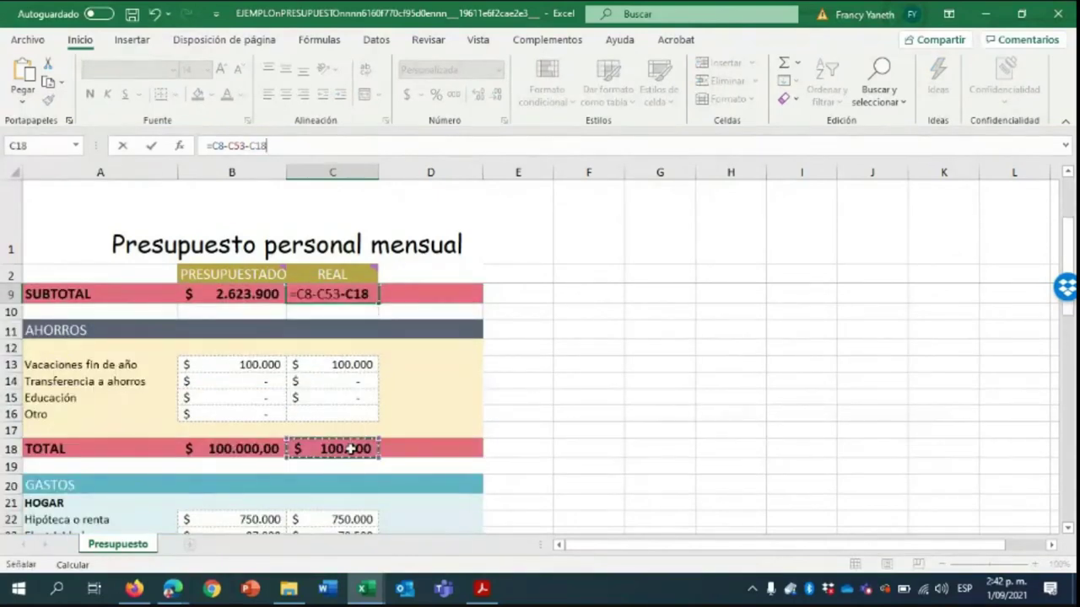
key("Return")
Compare the PRESUPUESTADO and REAL subtotals in B9 and C9 and review the completed budget rows beneath them
left_click(613, 358)
scroll(613, 358, "up", 2)
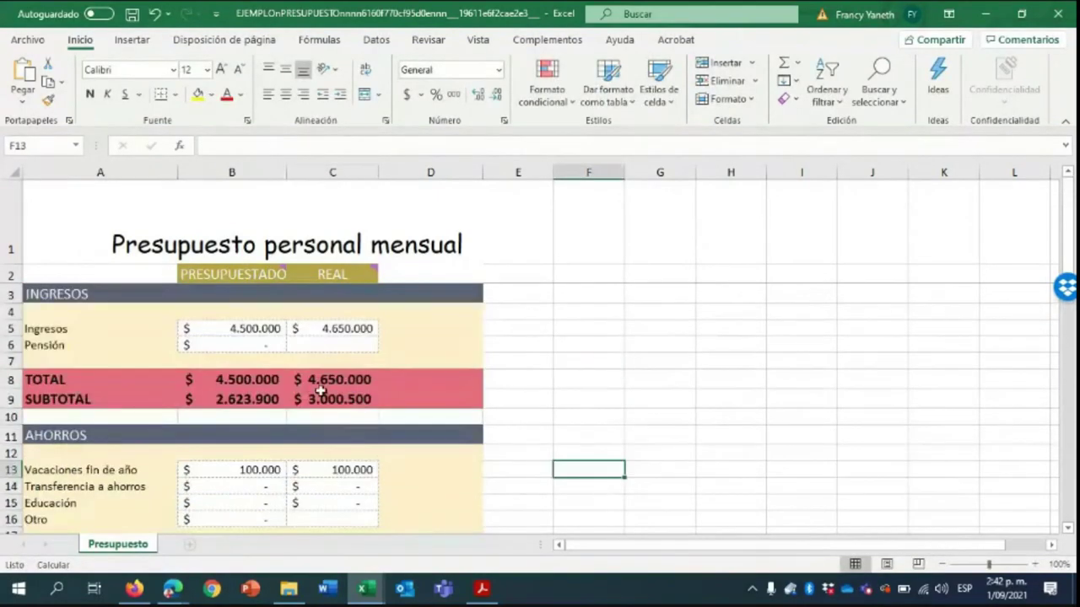
left_click(272, 400)
left_click_drag(275, 400, 330, 400)
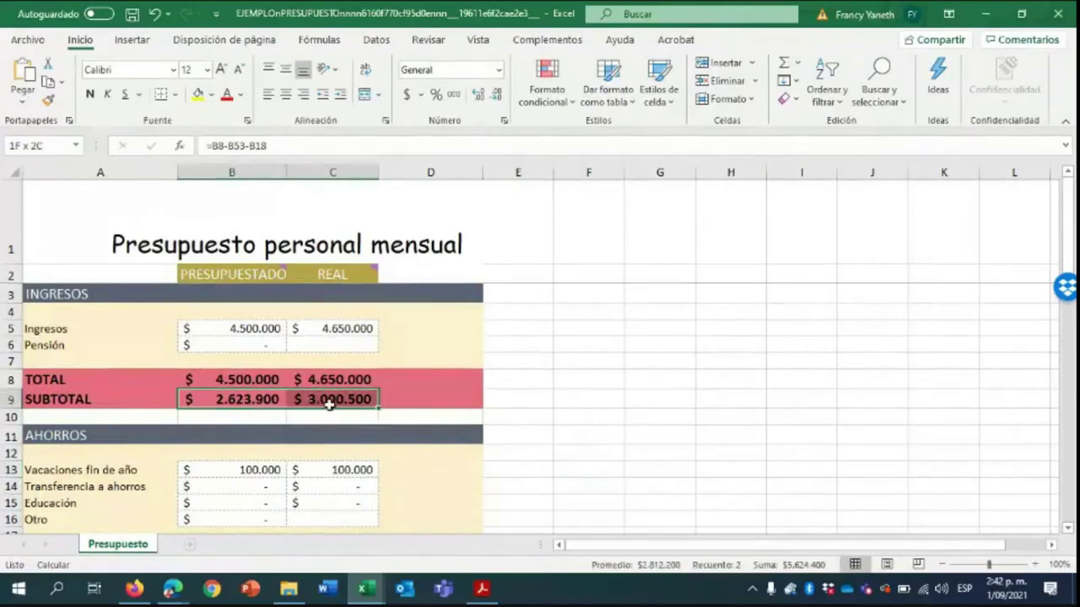
left_click(257, 396)
left_click(341, 396)
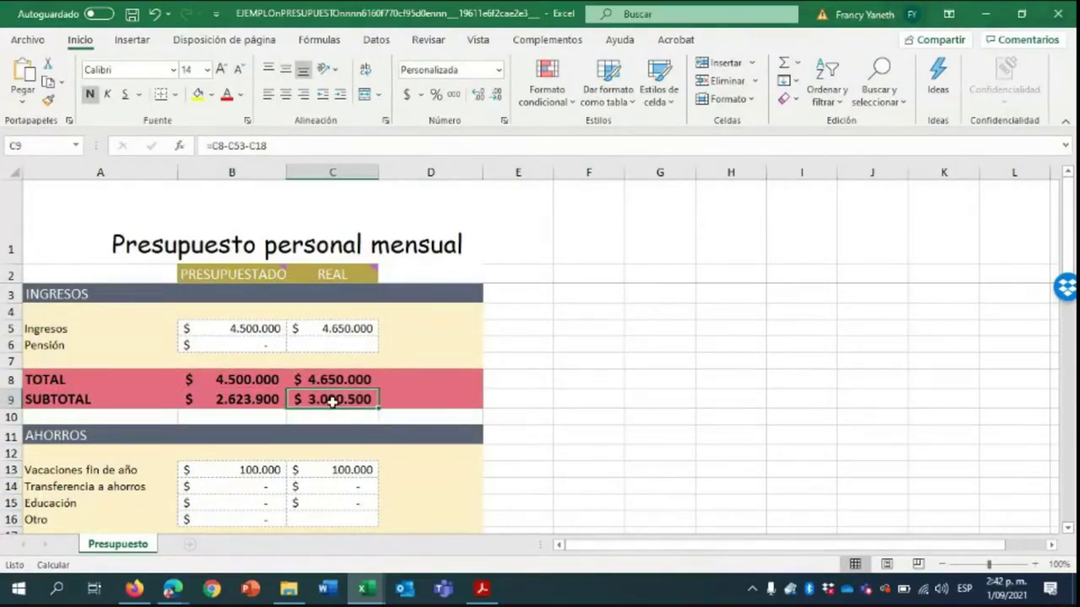
scroll(331, 402, "down", 13)
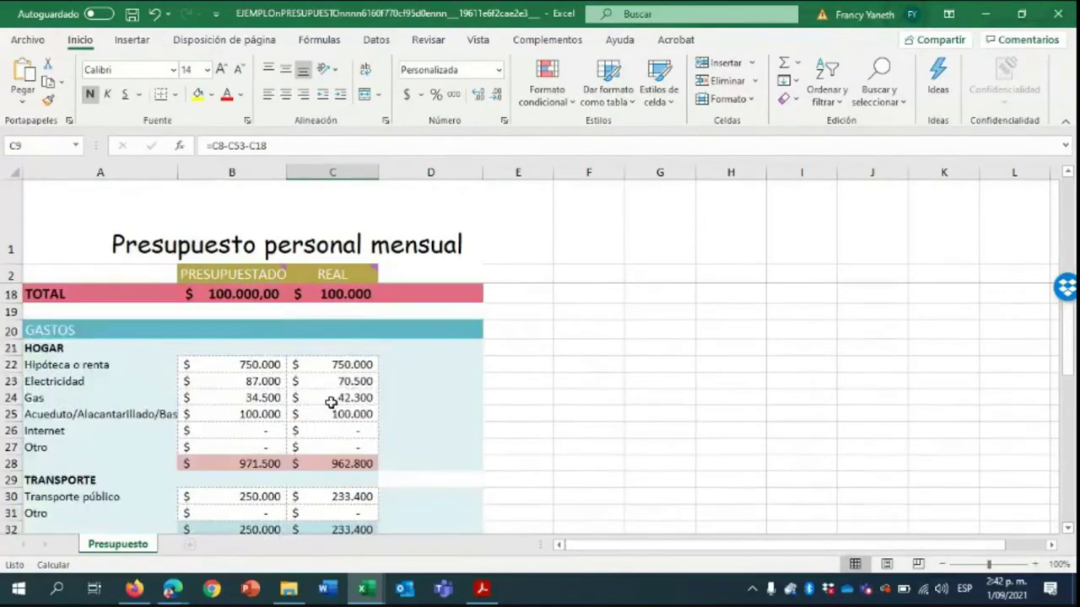
scroll(169, 510, "up", 4)
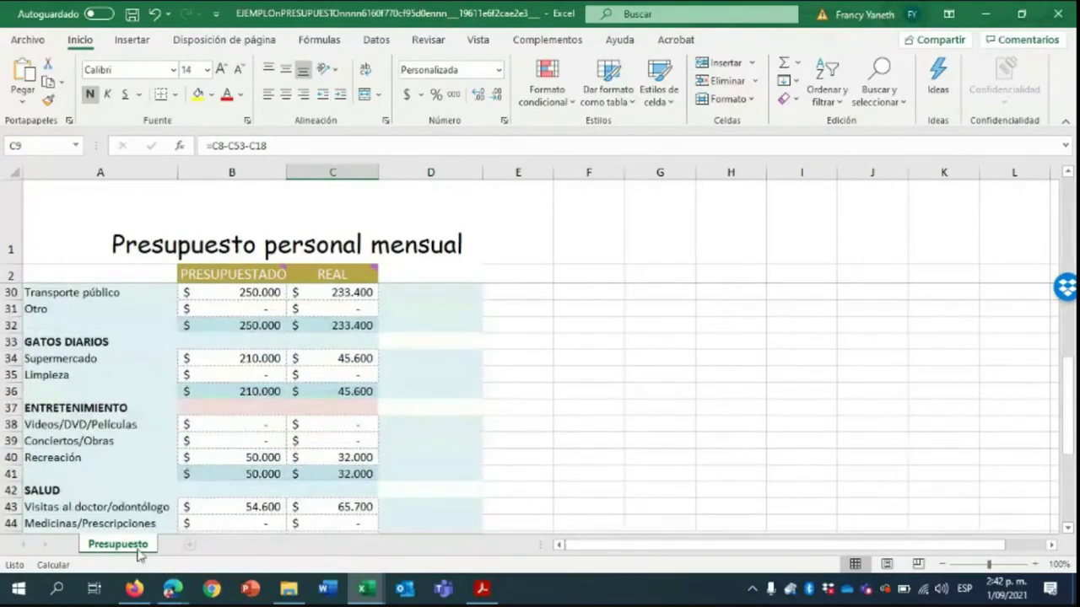
scroll(216, 506, "up", 9)
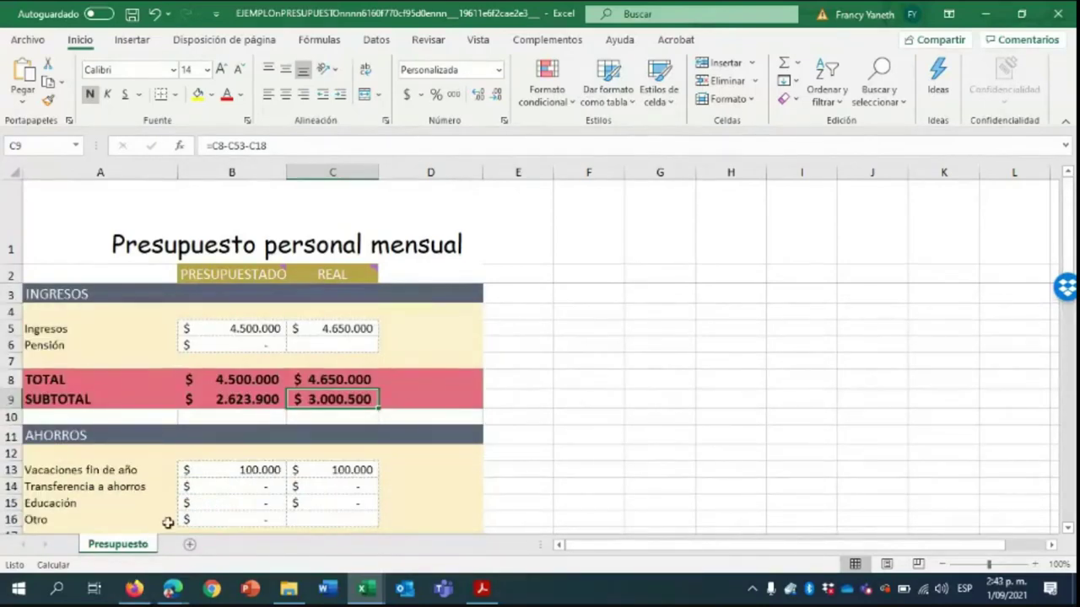
Copy the whole budget table from row 1 to row 54 and paste it at B3 of a new sheet
left_click_drag(80, 243, 159, 507)
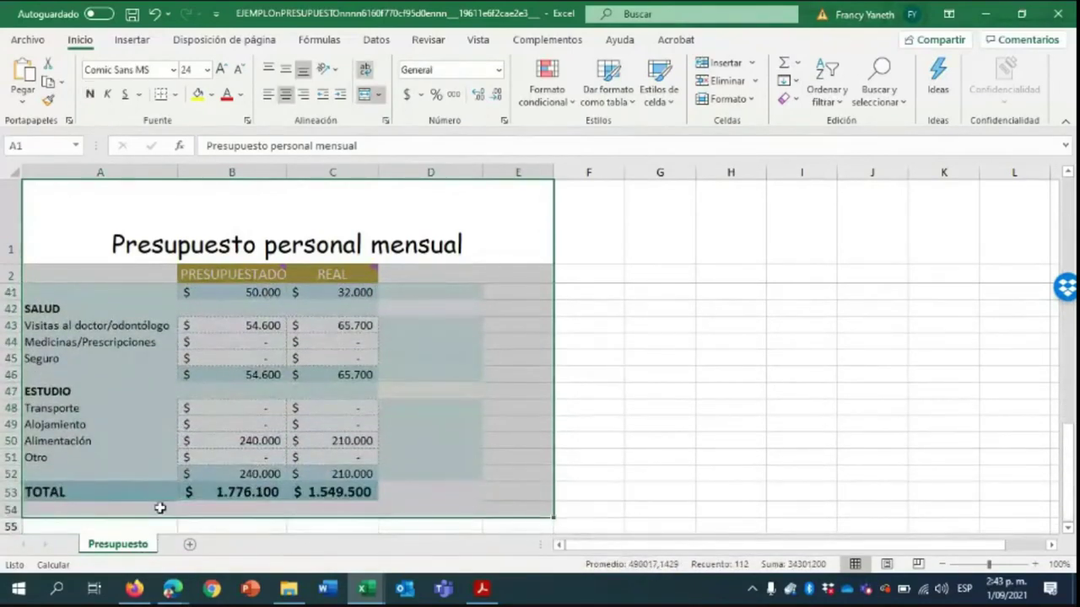
key("ctrl+c")
left_click(190, 546)
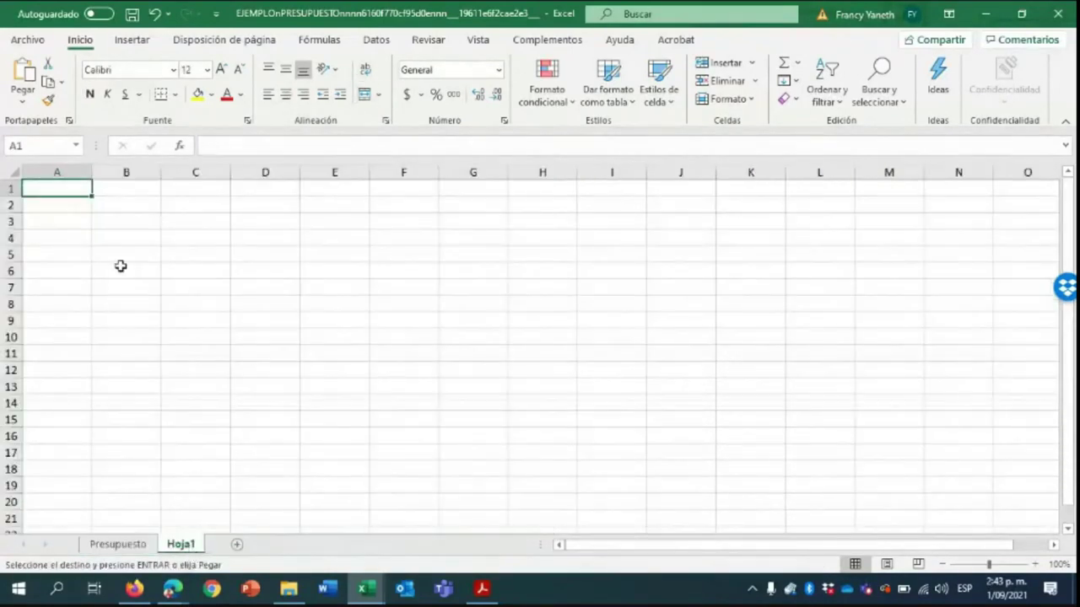
left_click(111, 222)
key("ctrl+v")
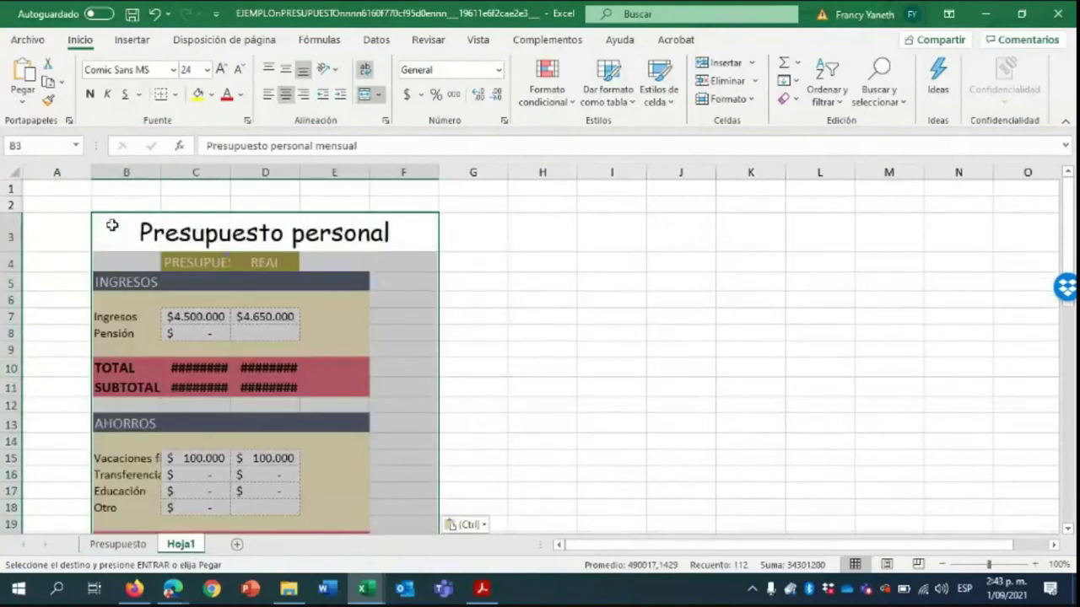
Widen columns C and D on the new sheet so the PRESUPUESTADO and REAL amounts fit their cells
left_click(571, 363)
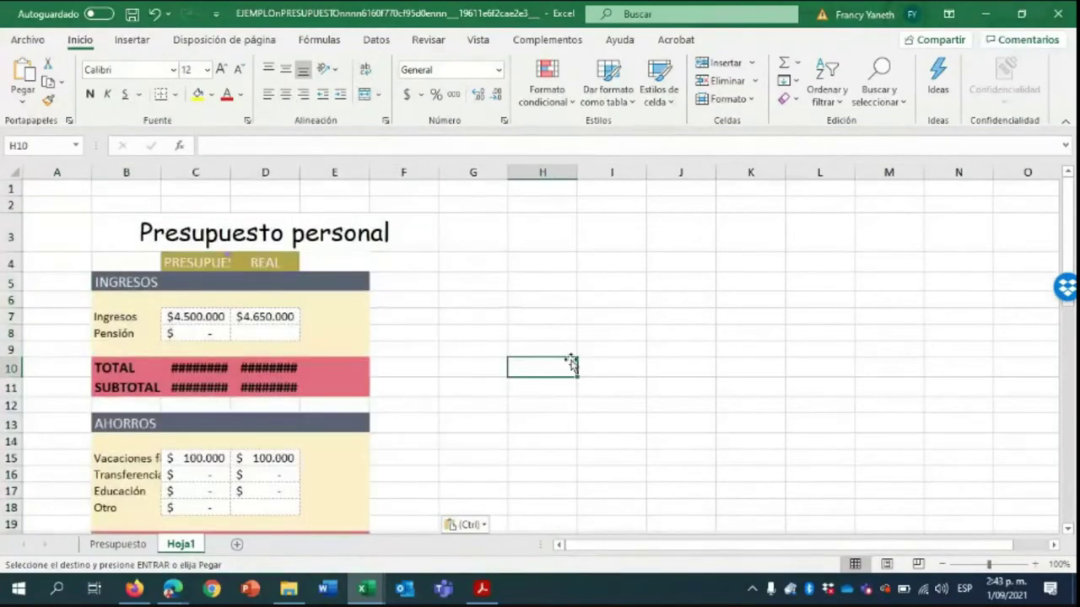
left_click(226, 188)
double_click(230, 184)
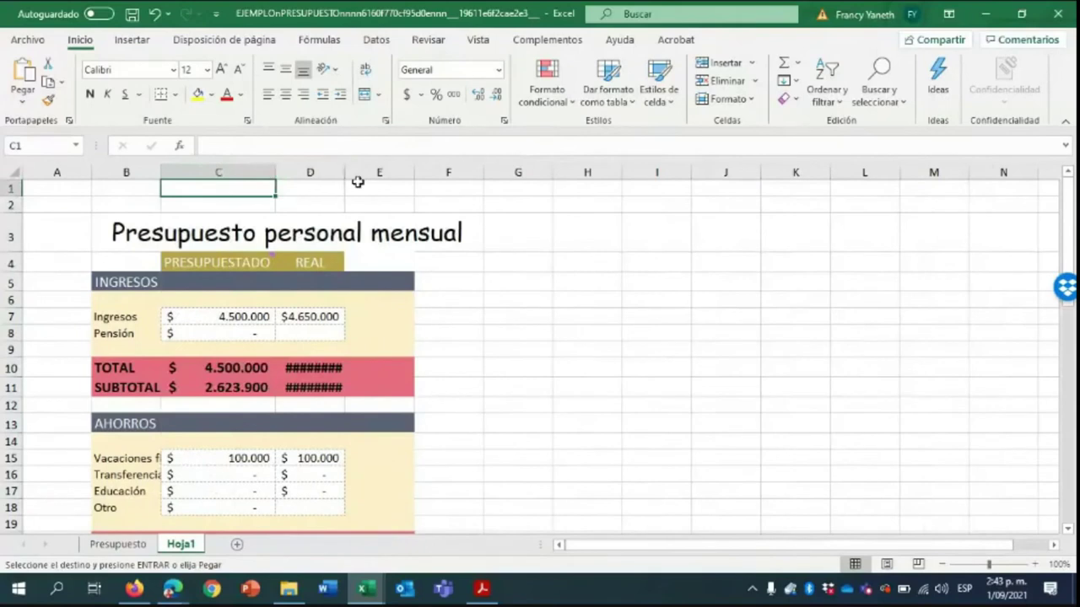
double_click(345, 172)
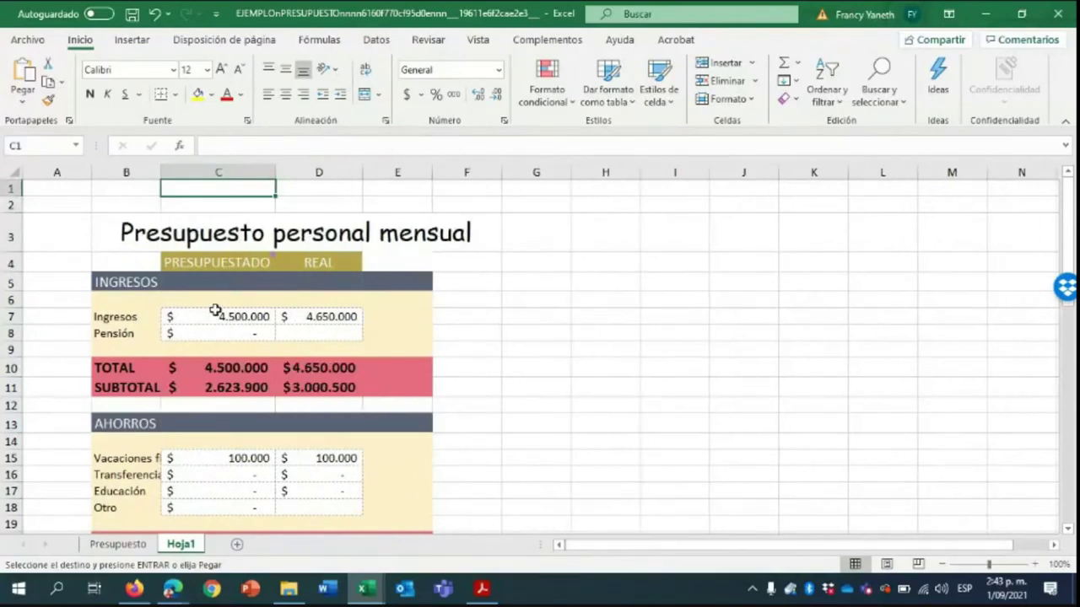
Add a SALDO INICIAL label in B6, directly under the INGRESOS heading
left_click(130, 297)
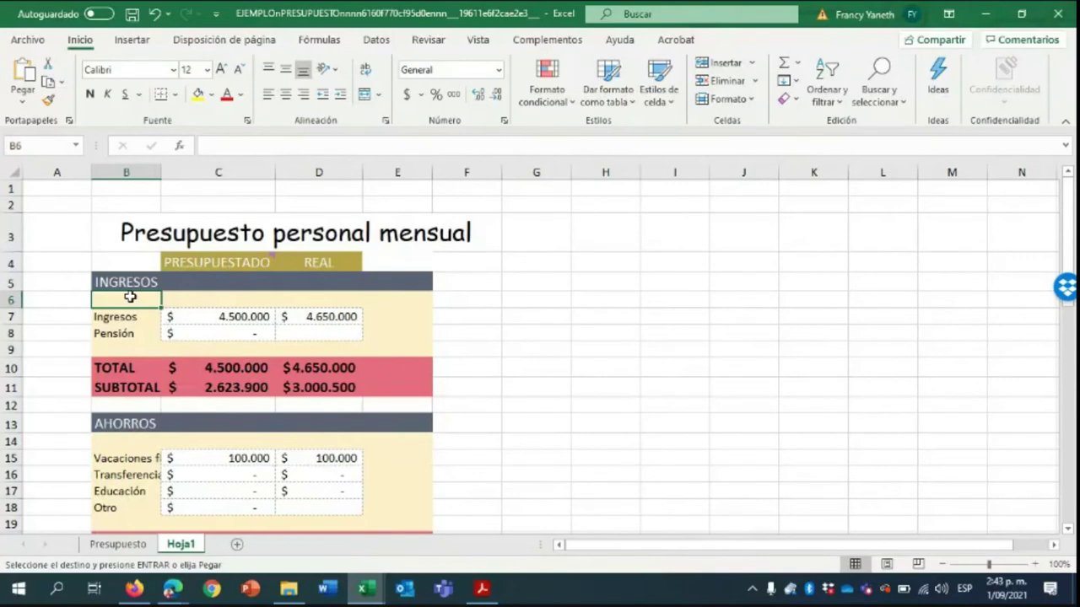
type("SALD")
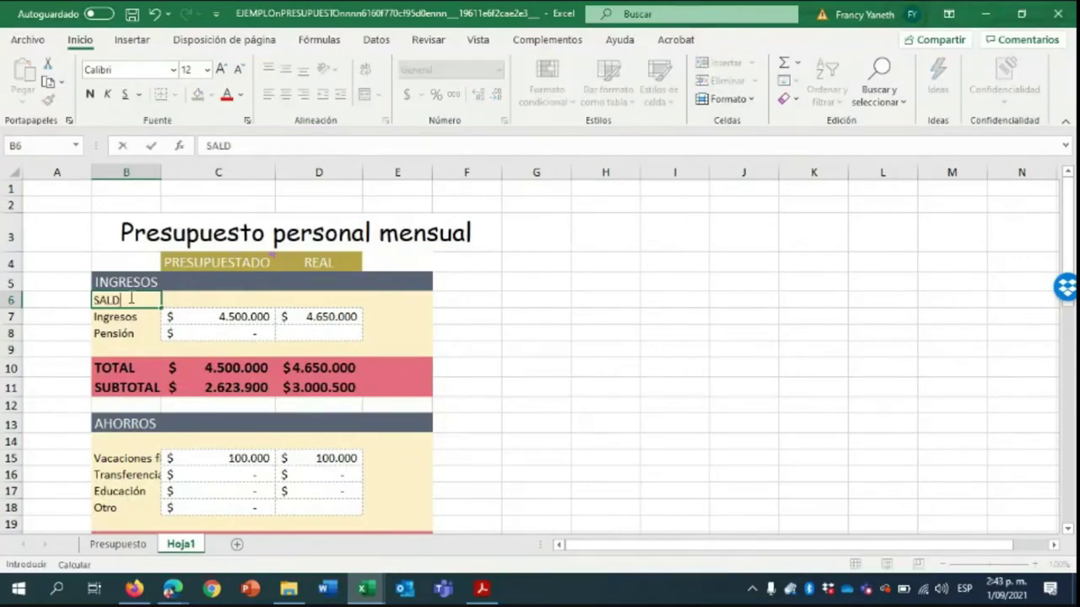
type("O INICIAL")
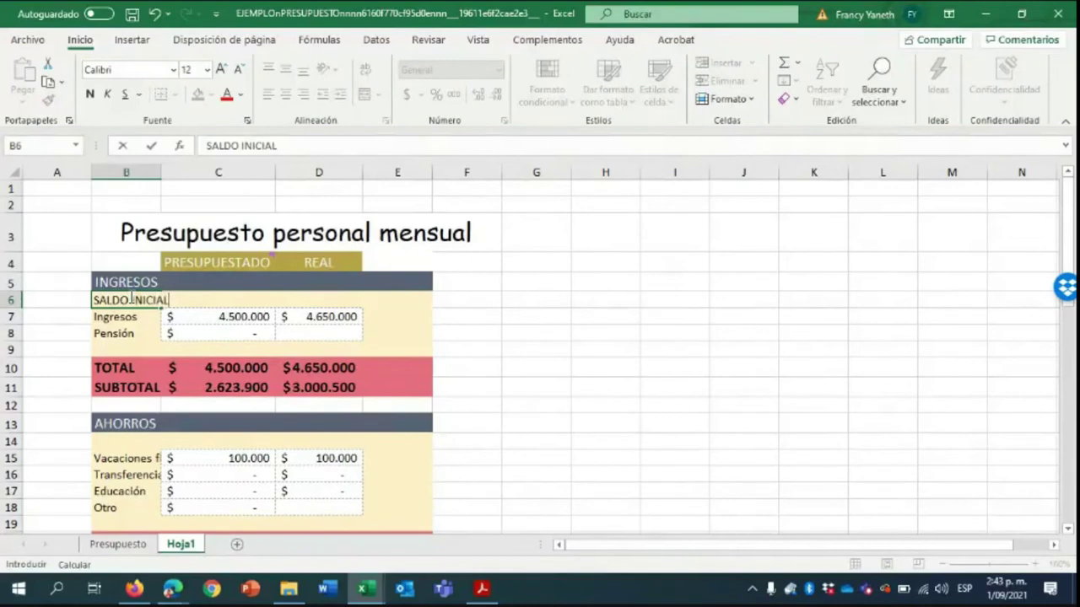
left_click(252, 295)
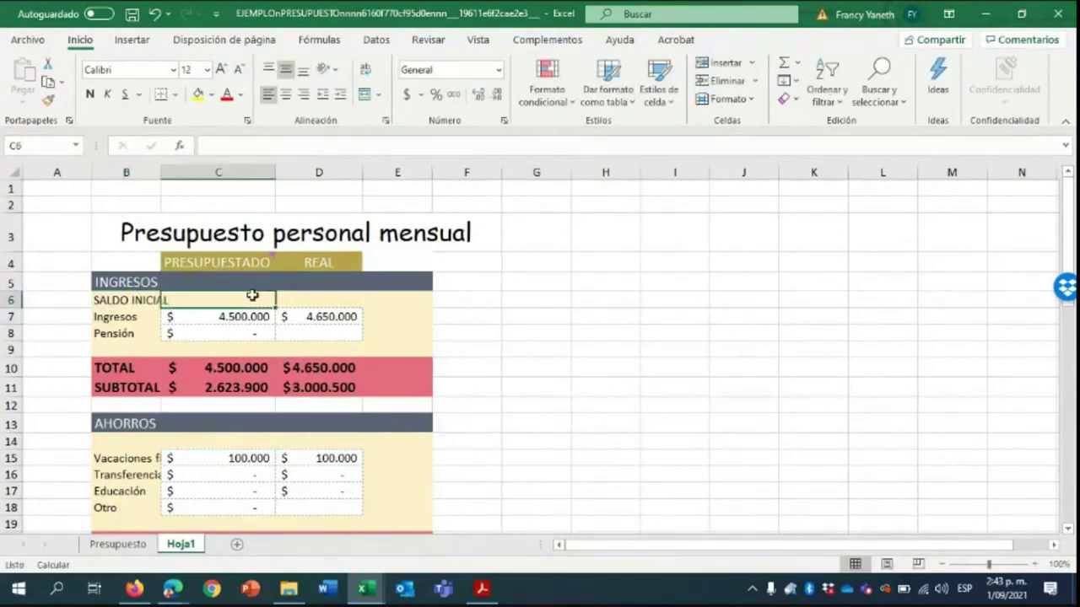
Enter 3000500, the previous REAL subtotal, as the PRESUPUESTADO opening balance in C6 and apply accounting currency format
left_click(326, 382)
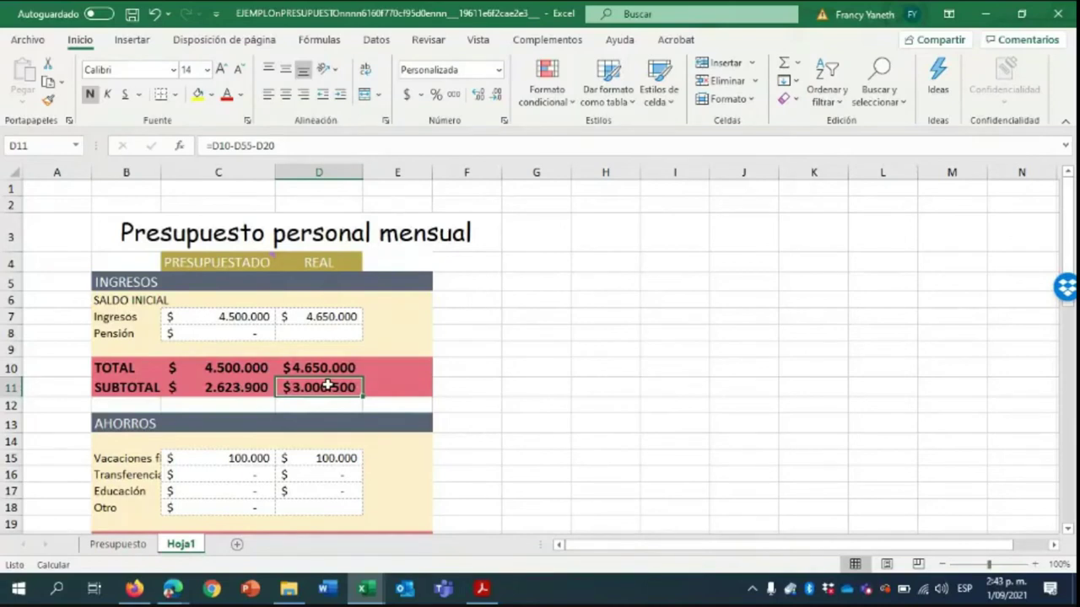
left_click(219, 298)
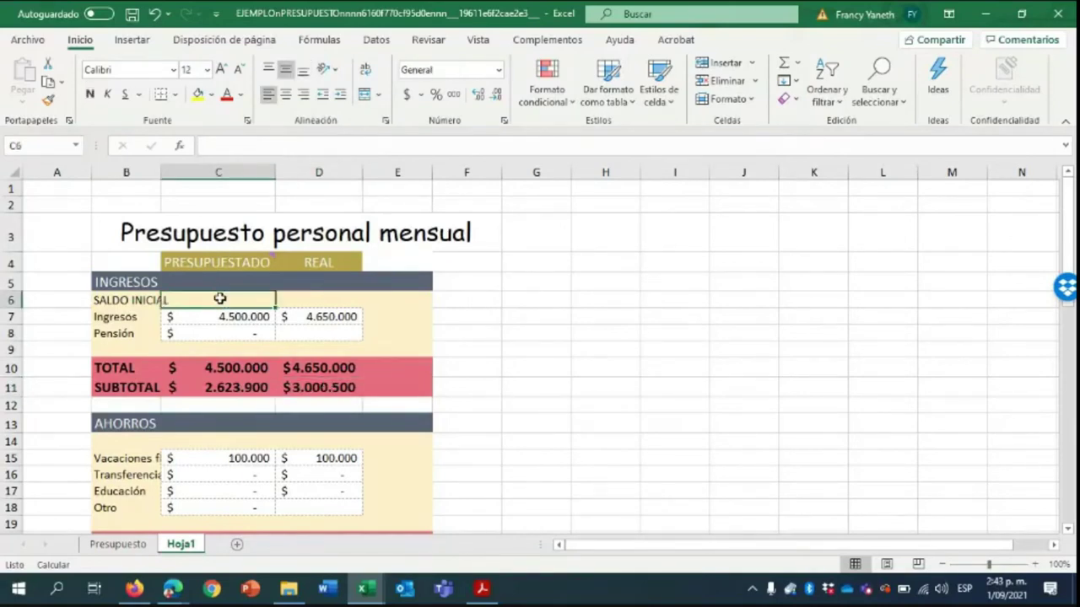
type("3000500")
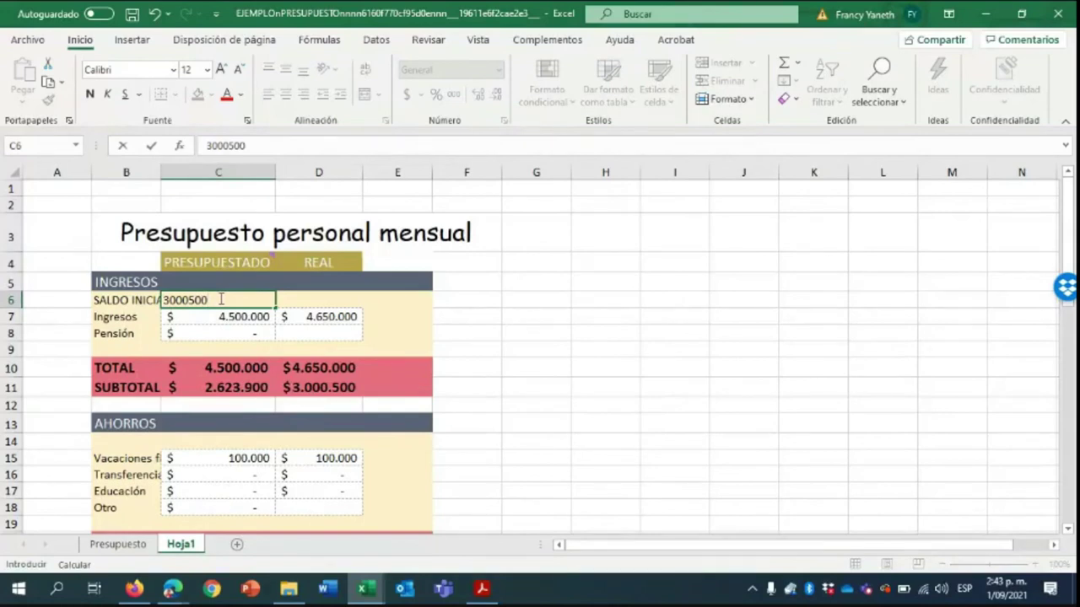
key("Return")
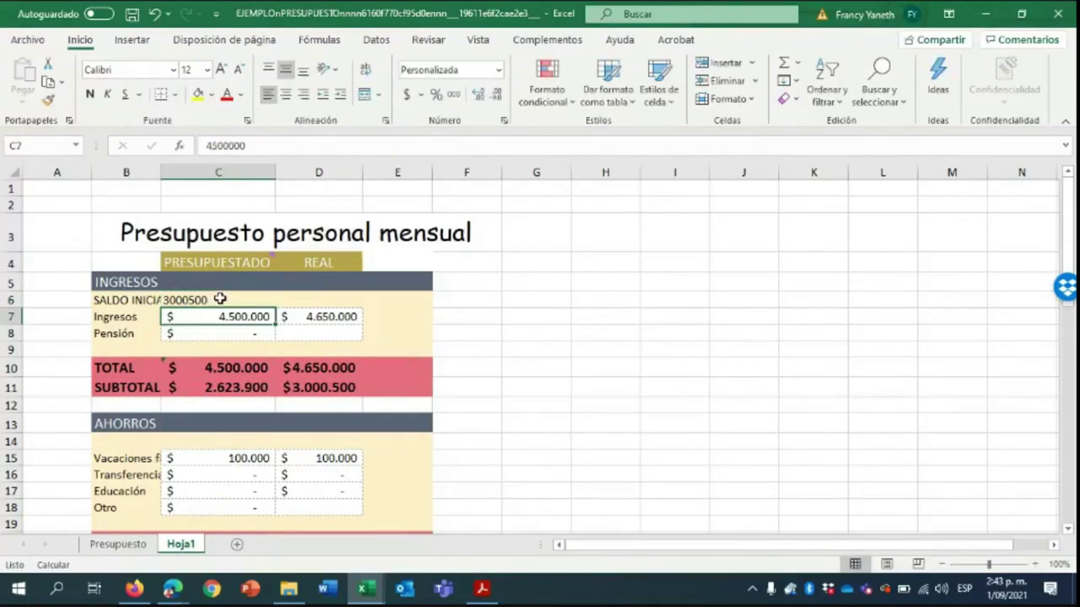
left_click(220, 300)
left_click(408, 95)
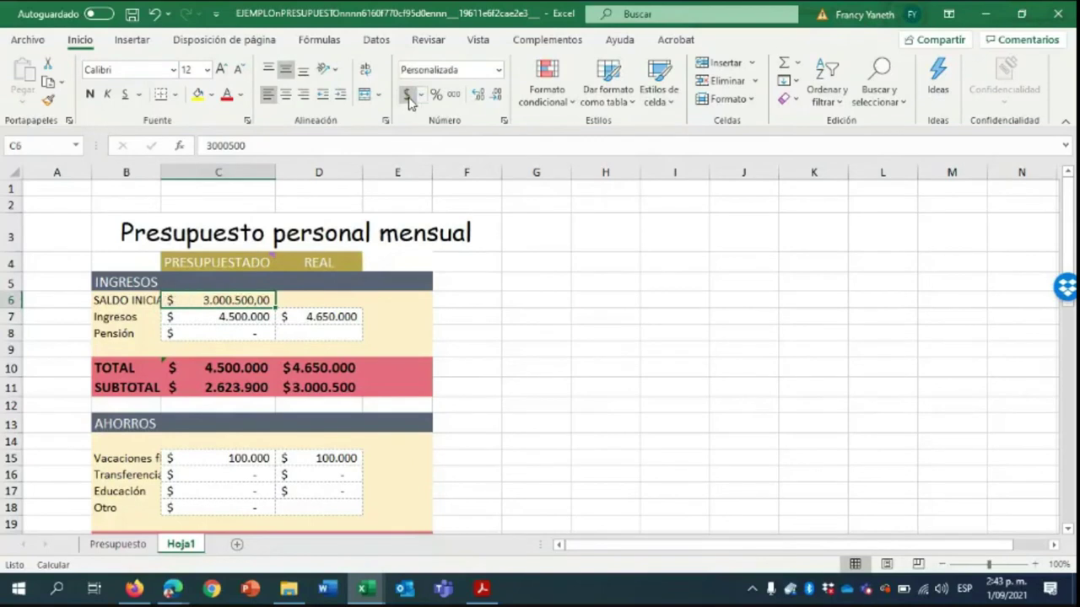
left_click(308, 387)
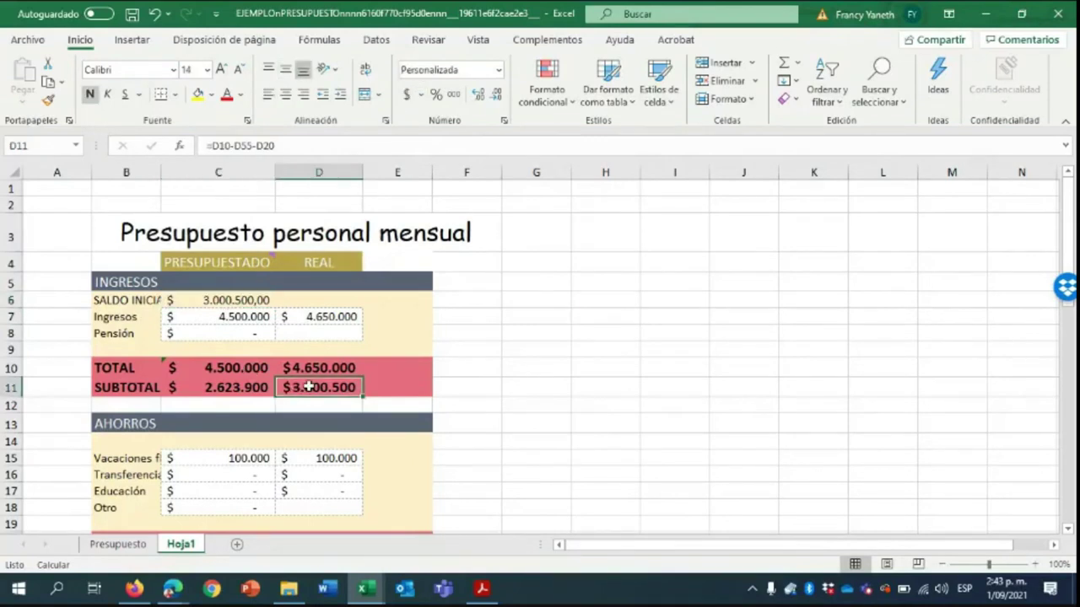
left_click(235, 297)
left_click_drag(235, 298, 239, 343)
Reset the REAL amounts for Ingresos in D7 and for the Vacaciones savings in D15 to 0
left_click_drag(318, 318, 340, 330)
type("0")
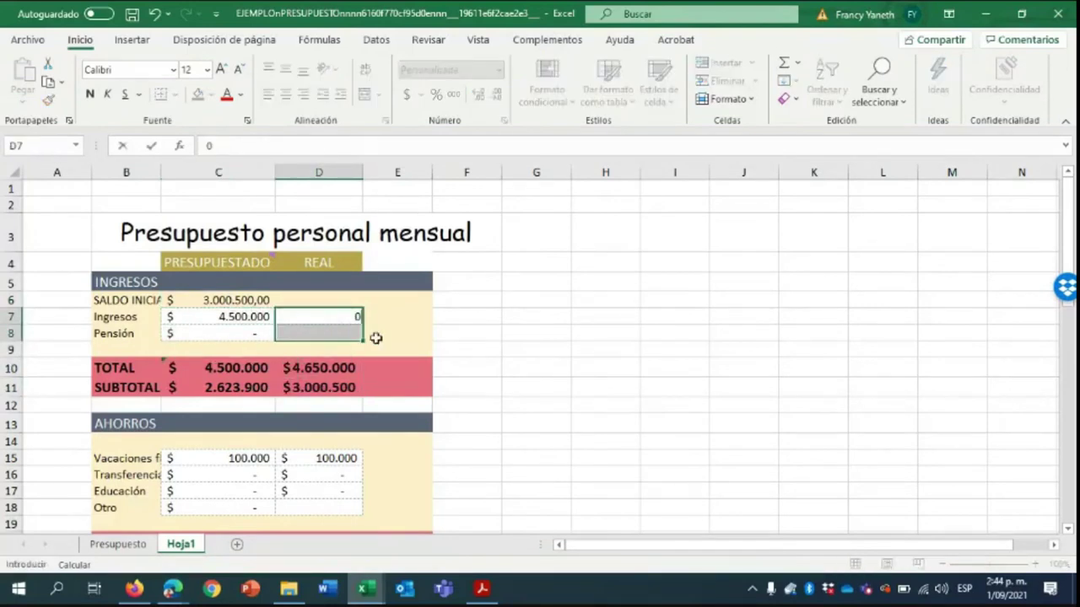
left_click(453, 349)
left_click(310, 466)
type("0")
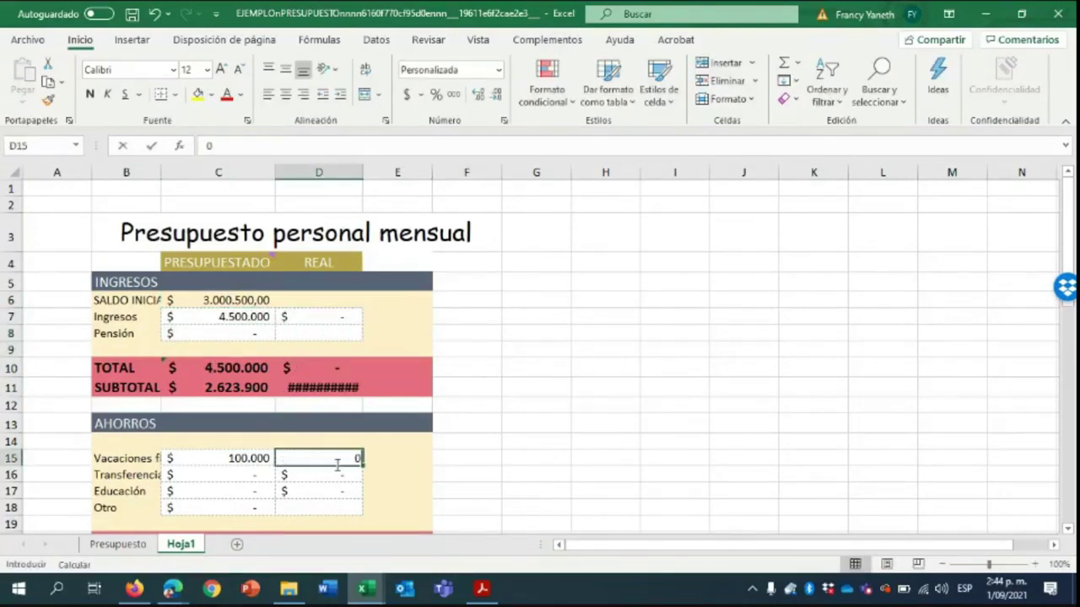
Set the HOGAR expense amounts in rows 24 to 27 and the budgeted Vacaciones savings in C15 to 0
scroll(329, 465, "down", 3)
left_click(337, 434)
type("0")
left_click(335, 453)
type("0")
left_click(338, 469)
type("0")
left_click(337, 485)
type("0")
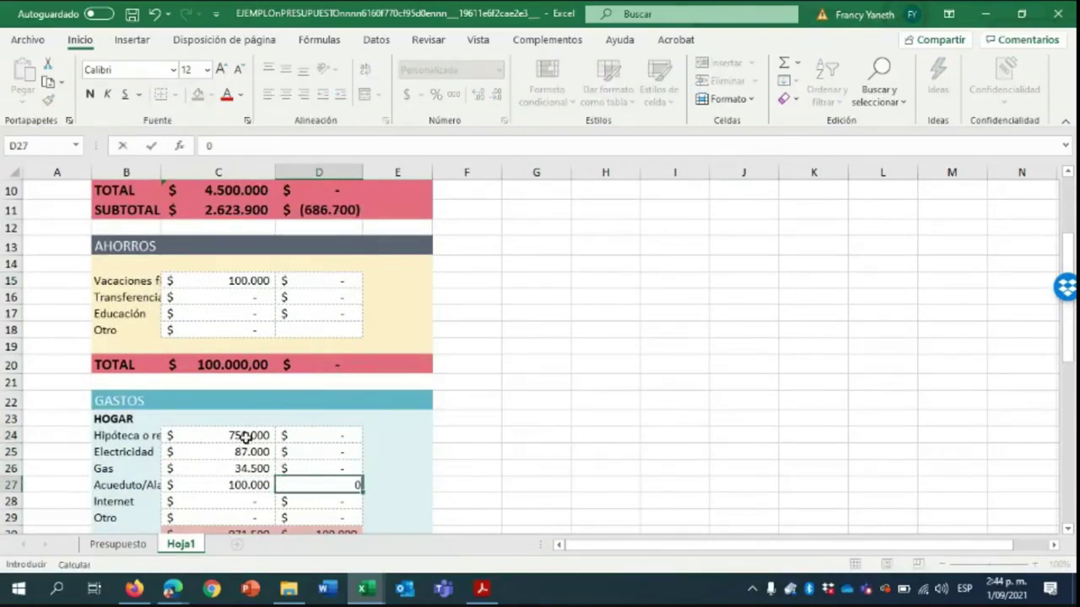
left_click(243, 281)
type("0")
Set the PRESUPUESTADO and REAL amounts for public transport in row 32 and supermarket in row 36 to 0
scroll(288, 394, "down", 4)
left_click(243, 363)
type("0")
key("Tab")
type("0")
left_click(322, 421)
type("0")
left_click(249, 421)
type("0")
Set the PRESUPUESTADO and REAL amounts for Recreación in row 42 and doctor visits in row 45 to 0
left_click(249, 520)
type("0")
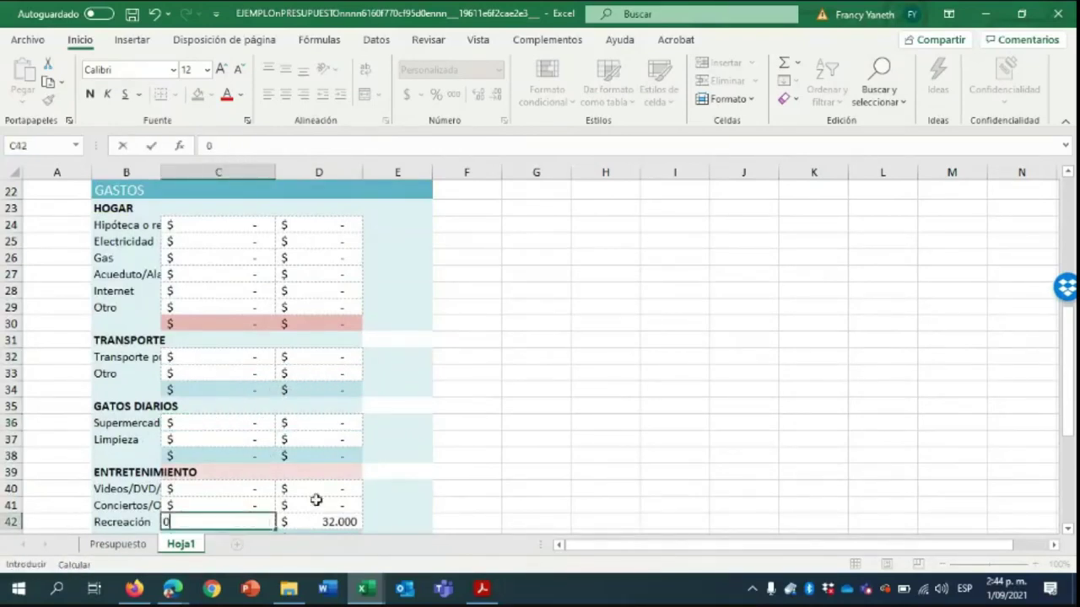
scroll(315, 501, "down", 2)
left_click(340, 420)
type("0")
left_click(348, 471)
type("0")
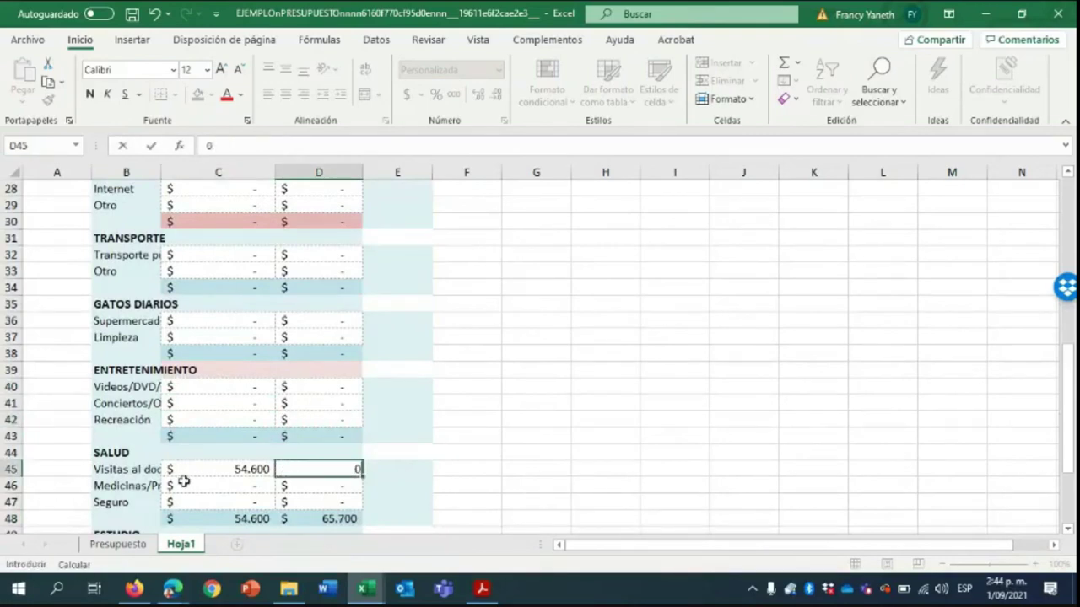
left_click(211, 475)
type("0")
Set the PRESUPUESTADO and REAL amounts for Alimentación under ESTUDIO in C52 and D52 to 0
scroll(222, 494, "down", 3)
left_click(234, 436)
type("0")
left_click(324, 436)
type("0")
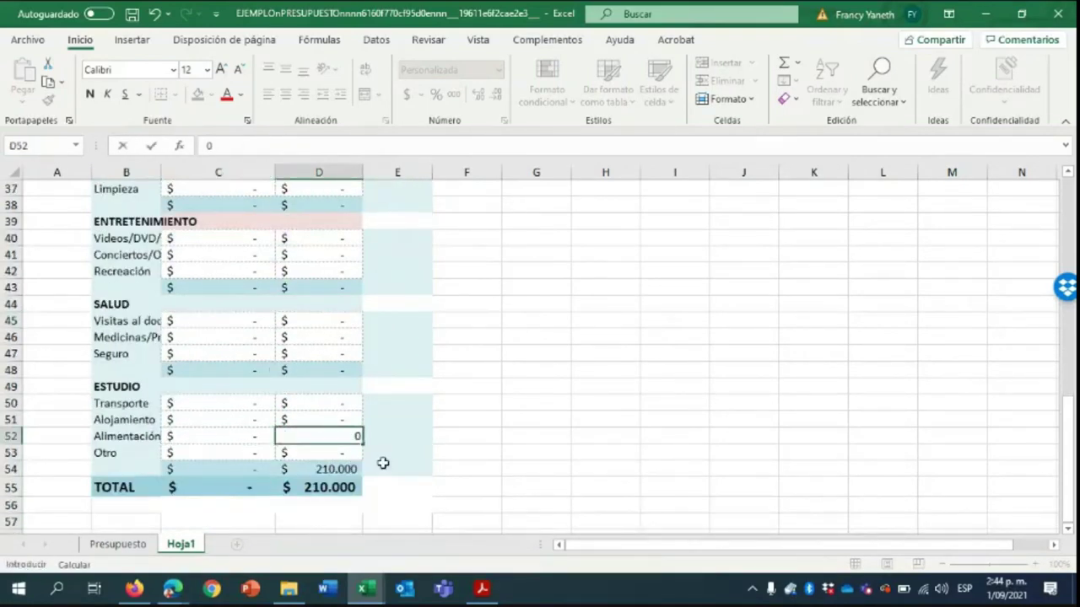
left_click(410, 453)
Replace the PRESUPUESTADO TOTAL formula in C10 with =C6+C7 so it adds the opening balance to the income
scroll(400, 447, "up", 3)
scroll(400, 447, "up", 9)
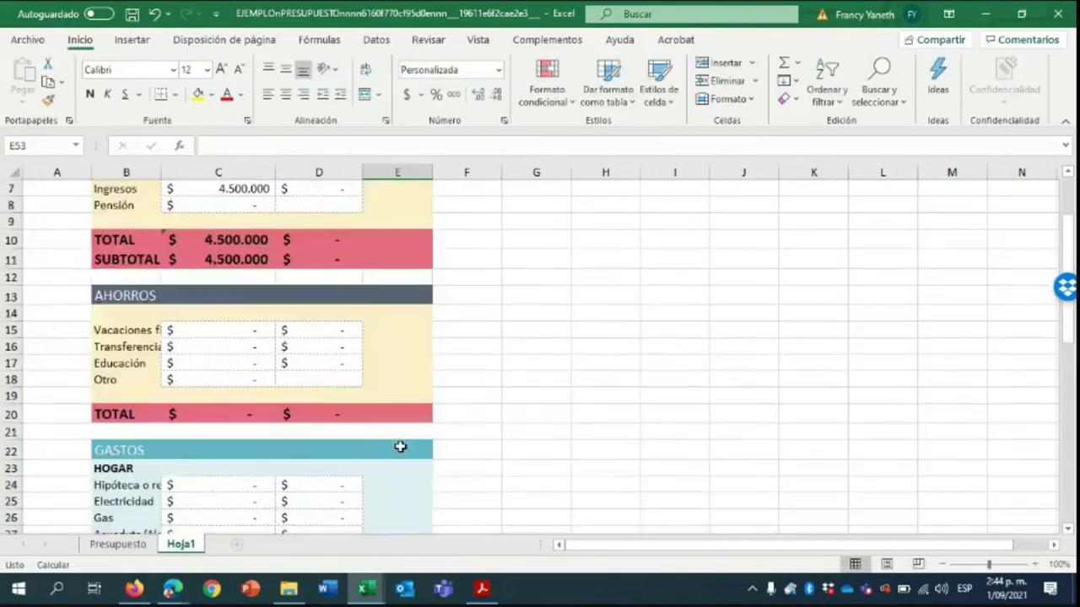
left_click(212, 297)
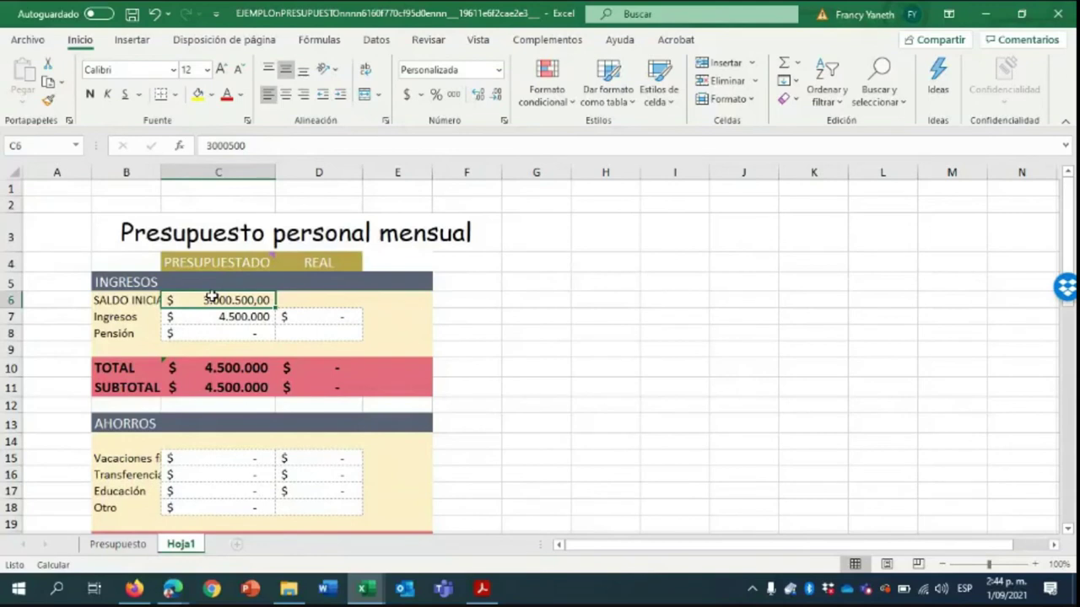
left_click(216, 317)
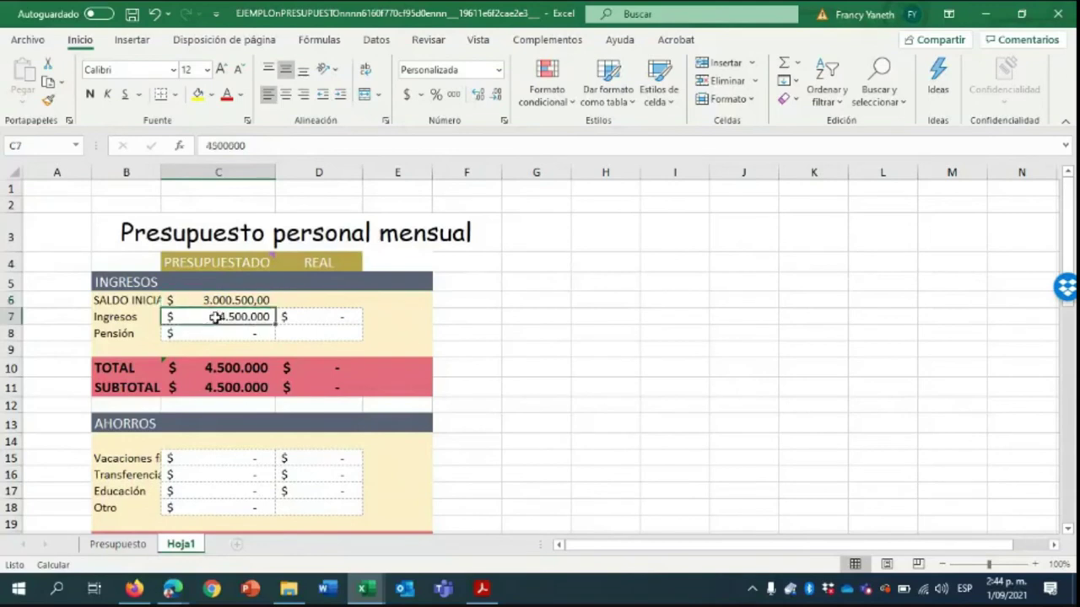
left_click(232, 369)
type("=")
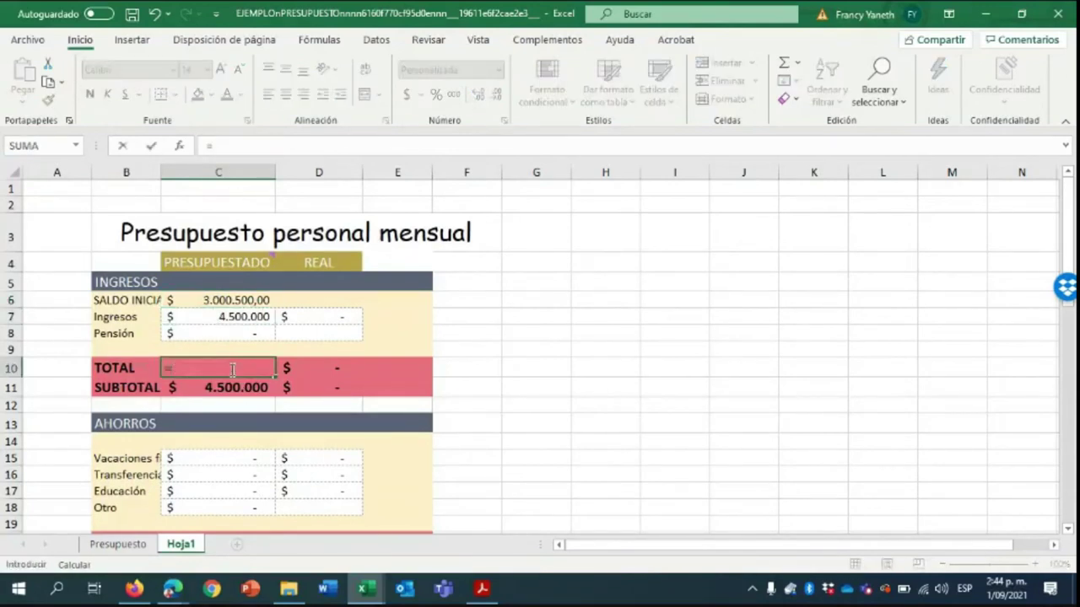
left_click(226, 303)
type("+")
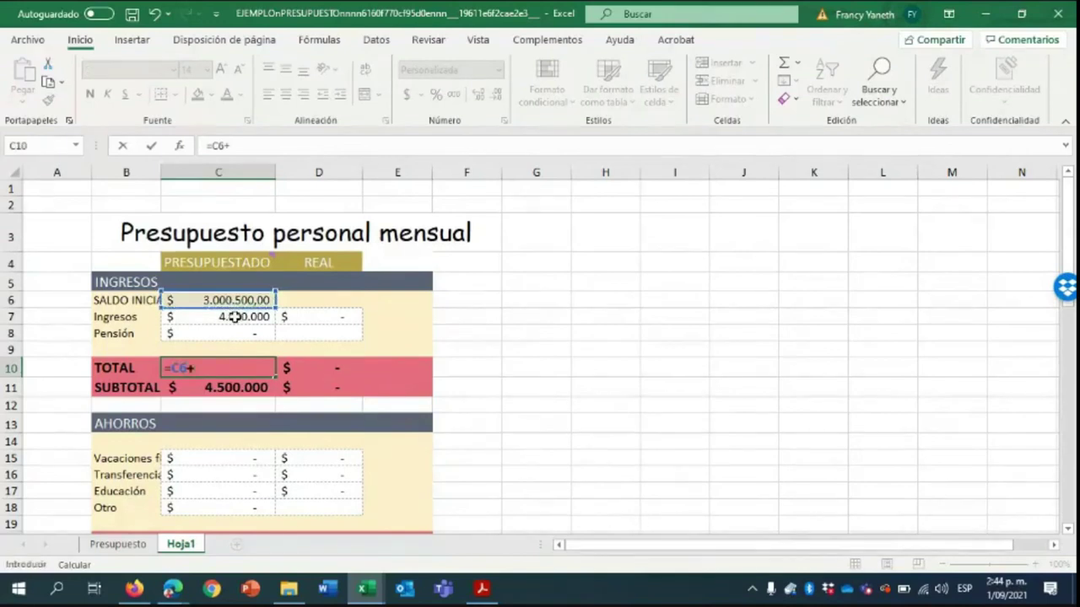
left_click(234, 317)
key("Return")
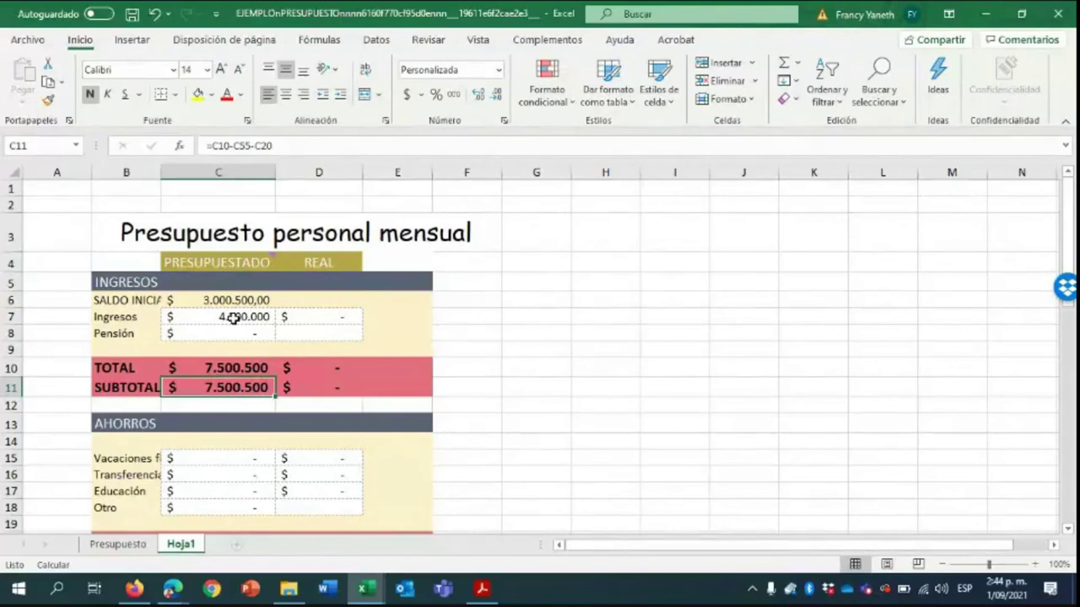
Return to the Presupuesto sheet and review the original budget from its INGRESOS section
left_click(112, 545)
left_click(669, 370)
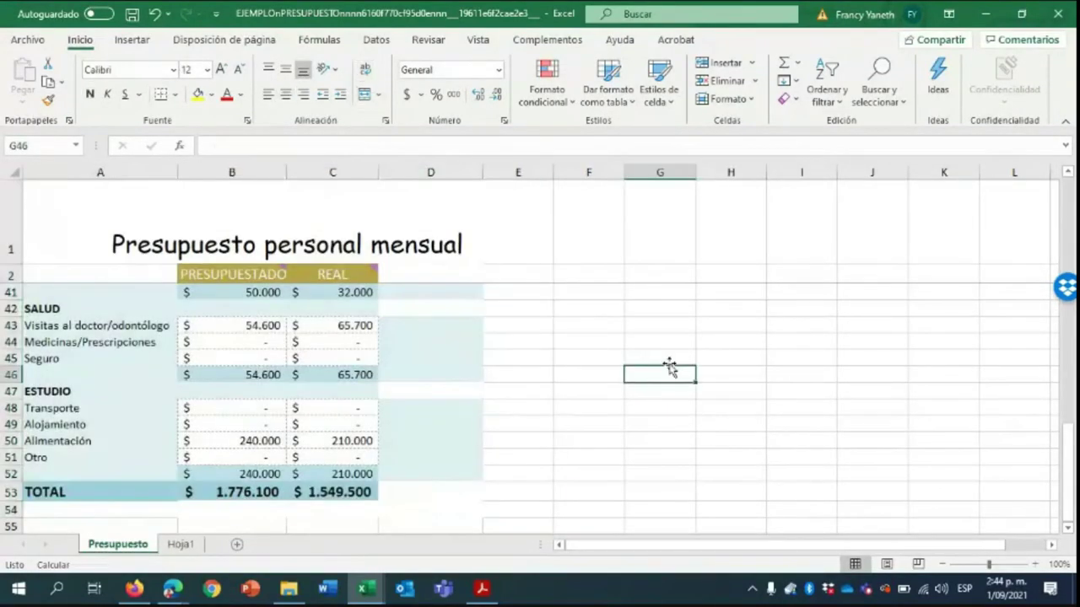
scroll(669, 368, "up", 13)
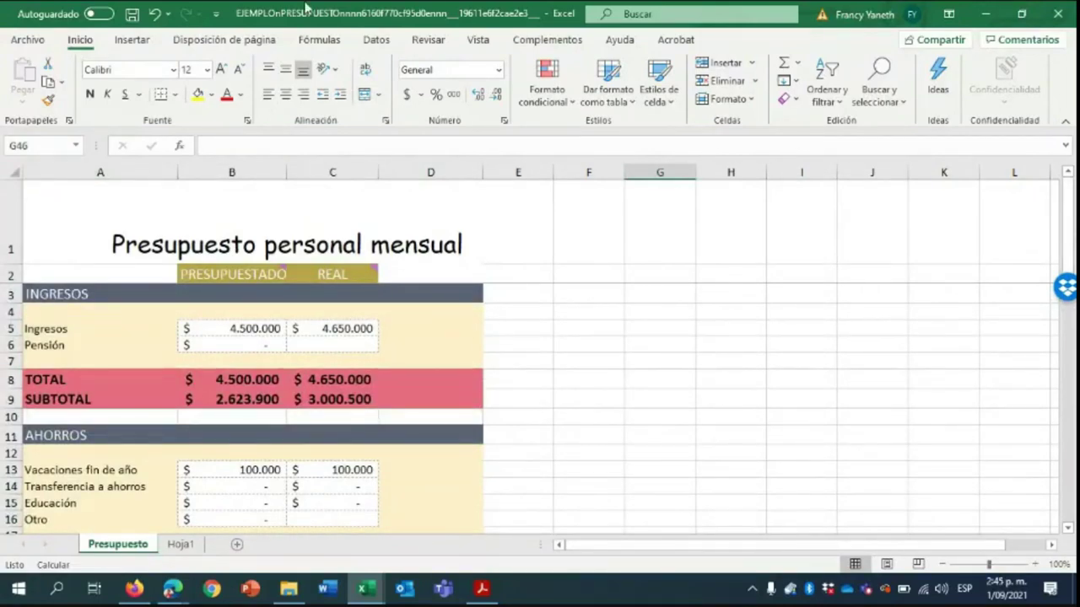
Switch to the Google Meet call in the browser and turn on the microphone
mouse_move(173, 588)
left_click(123, 534)
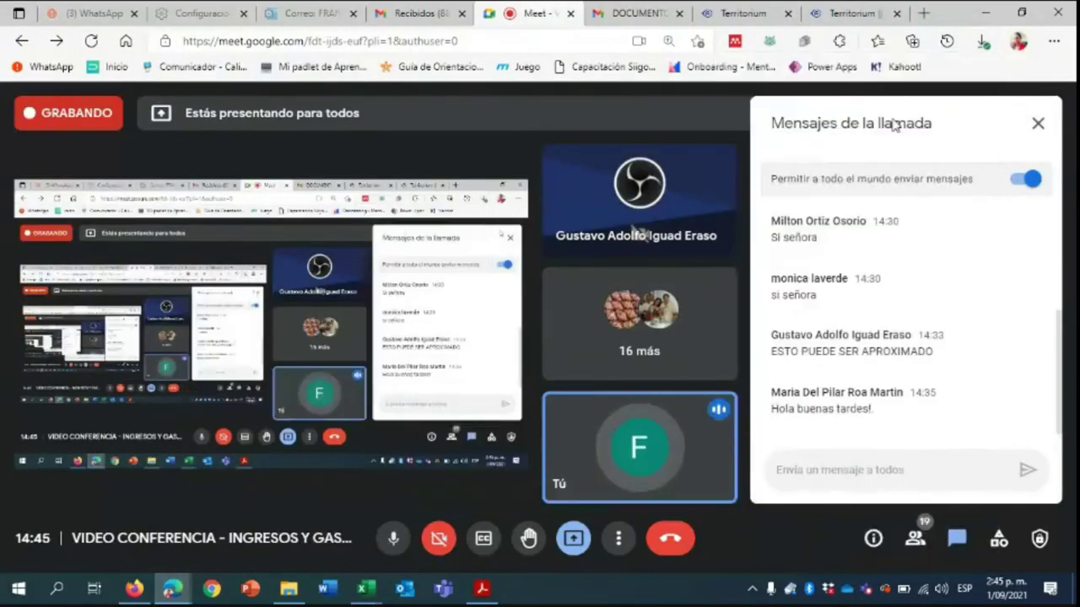
key("ctrl+d")
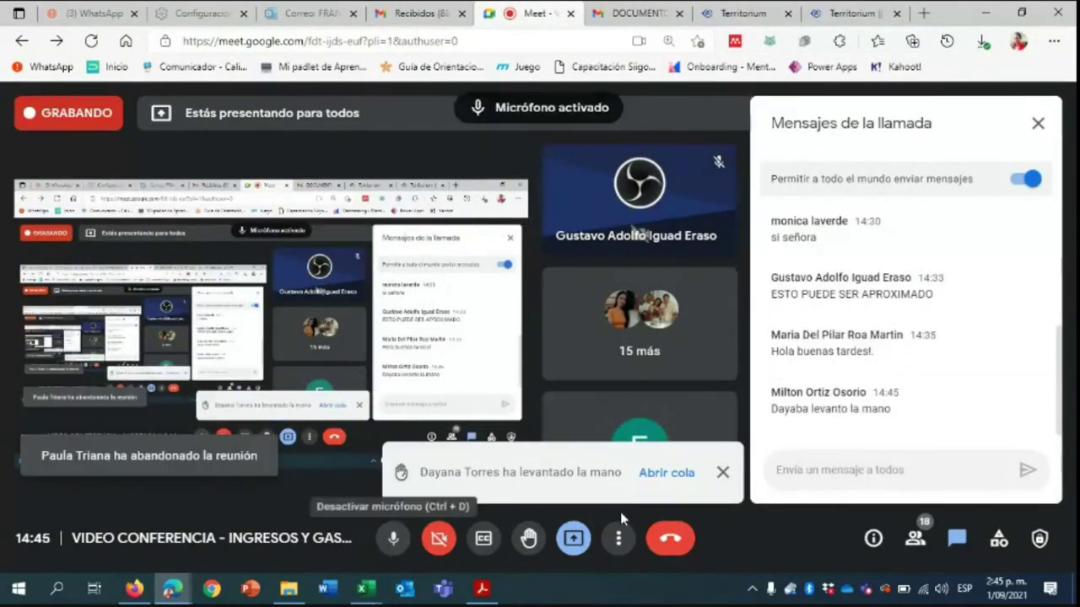
Open the raised-hand queue, lower the participant's hand and bring back the call messages
left_click(679, 476)
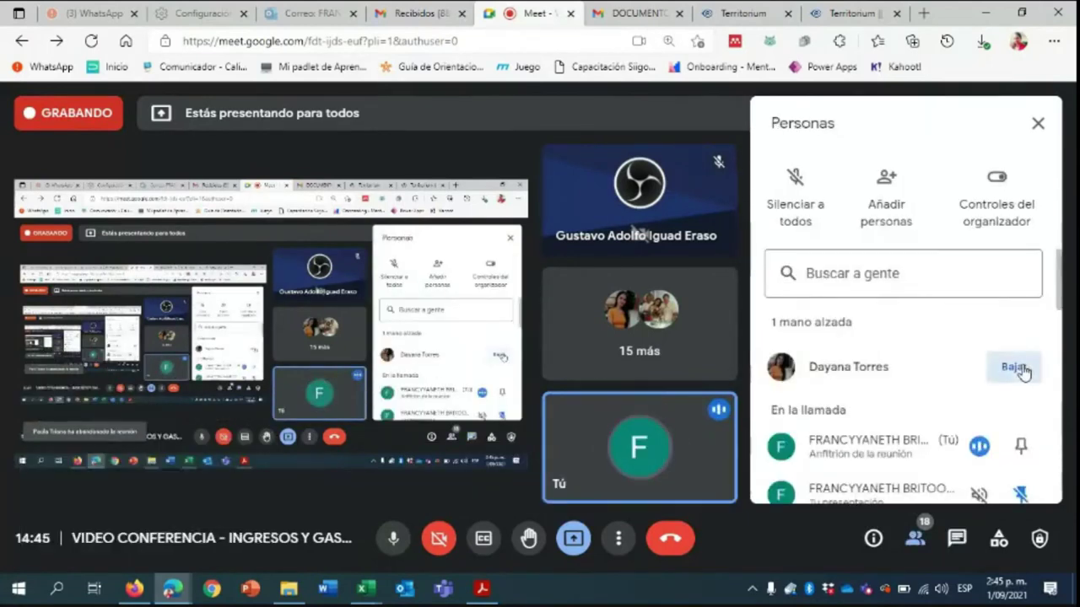
left_click(948, 368)
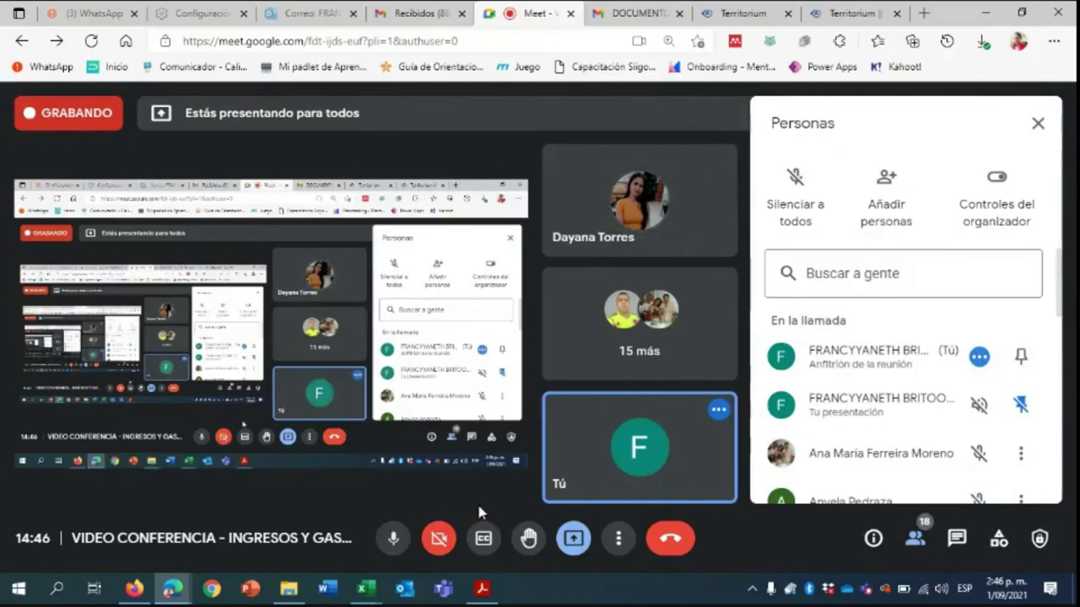
left_click(957, 537)
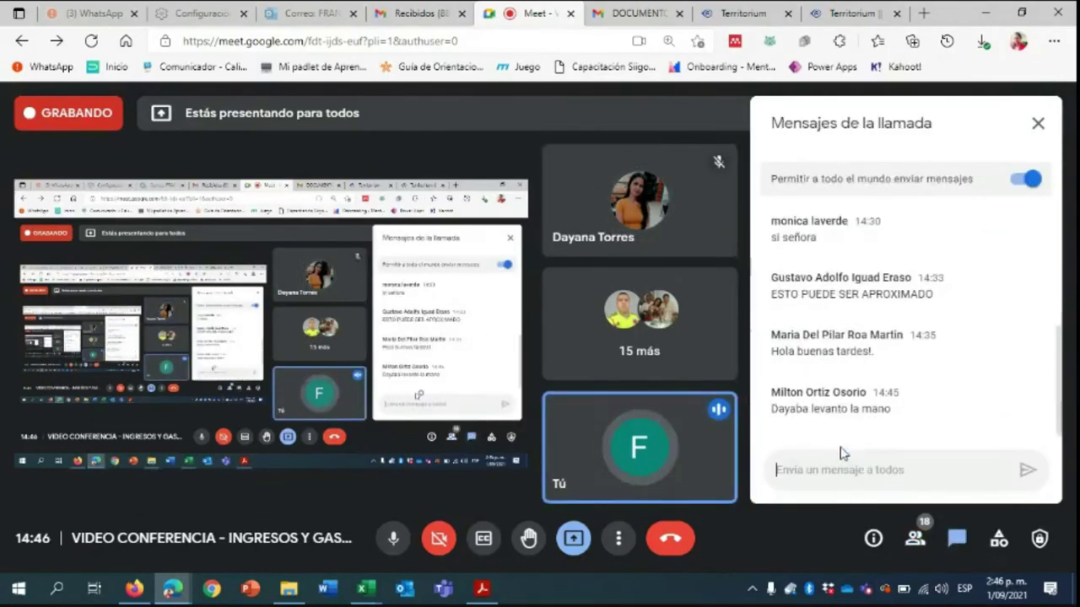
Close the extra Territorium page and show the Taller: Planeación de mi presupuesto submission details in the remaining one
left_click(852, 13)
left_click(897, 13)
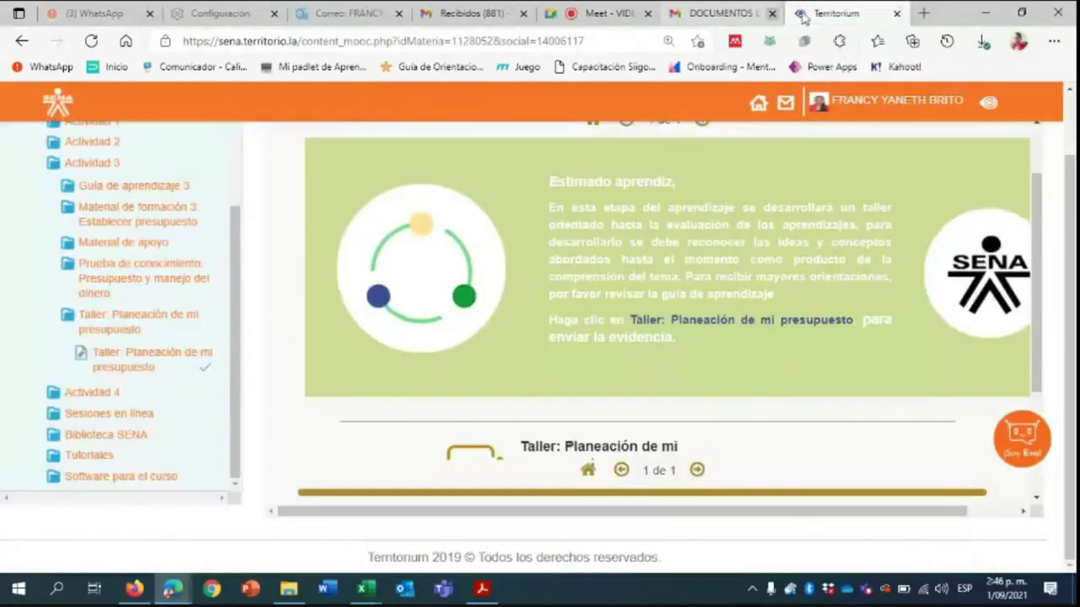
scroll(668, 397, "down", 2)
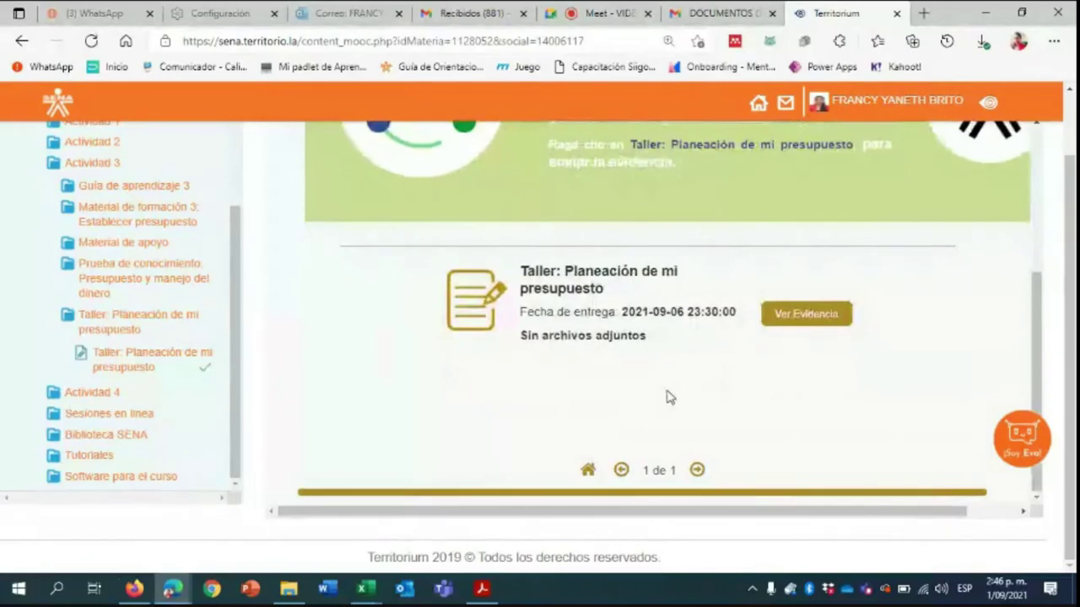